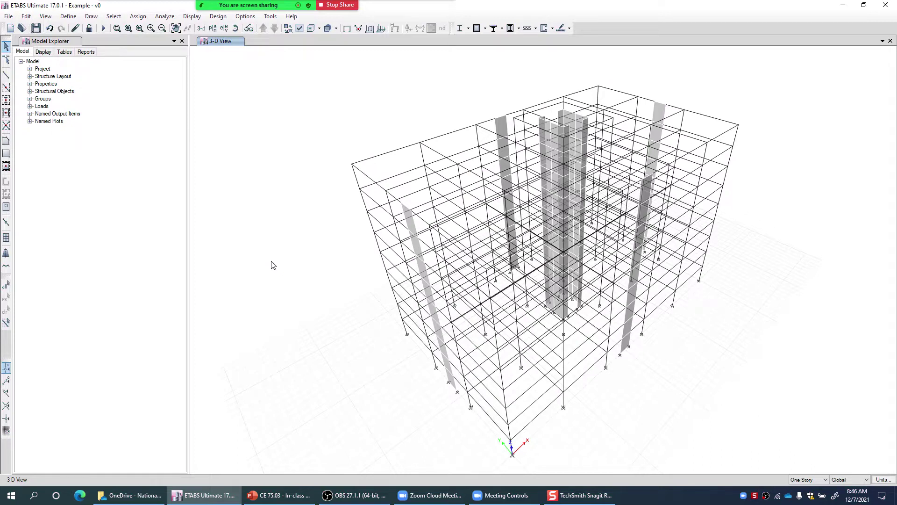
Step: Open the frame/wall nonlinear hinge definitions and include the generated hinge properties in the list
click(235, 28)
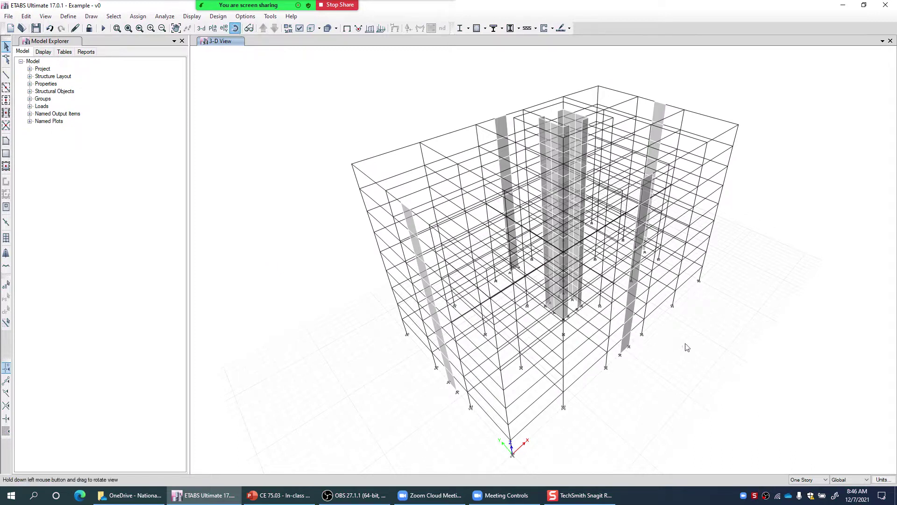
drag(687, 346, 654, 289)
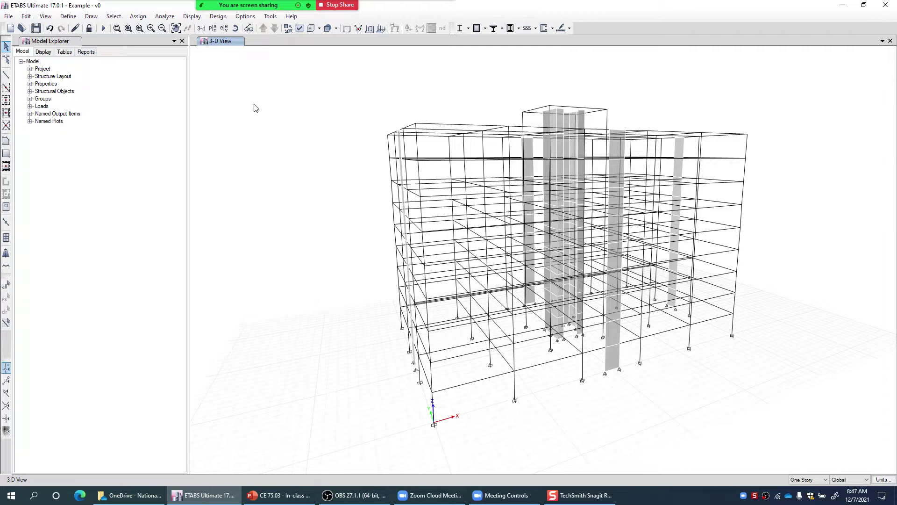
click(68, 18)
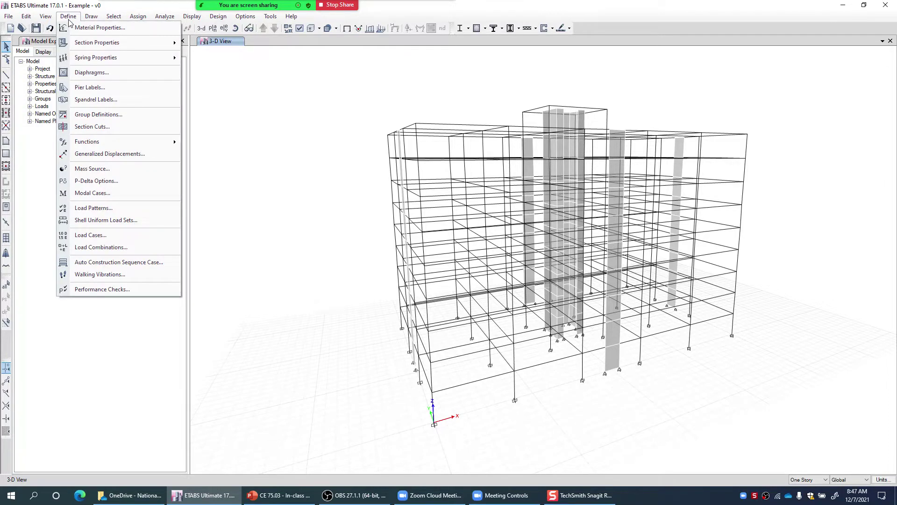
mouse_move(135, 42)
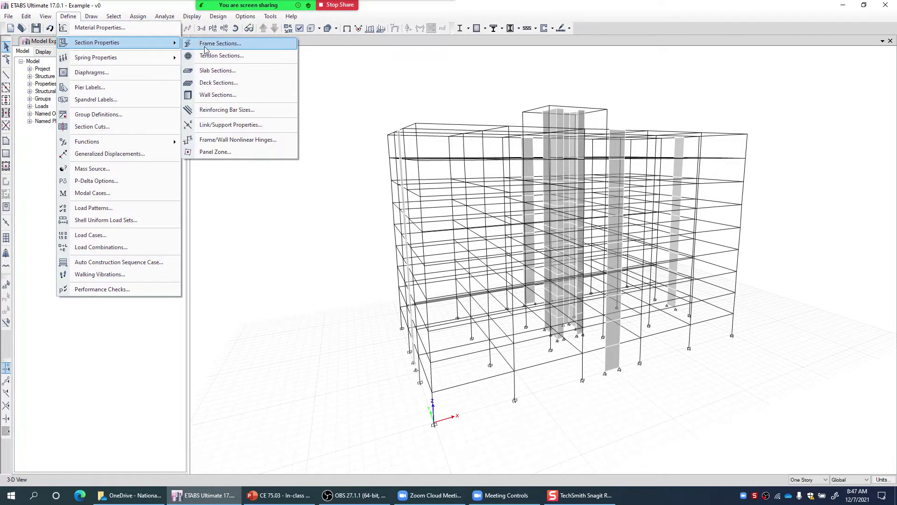
click(271, 143)
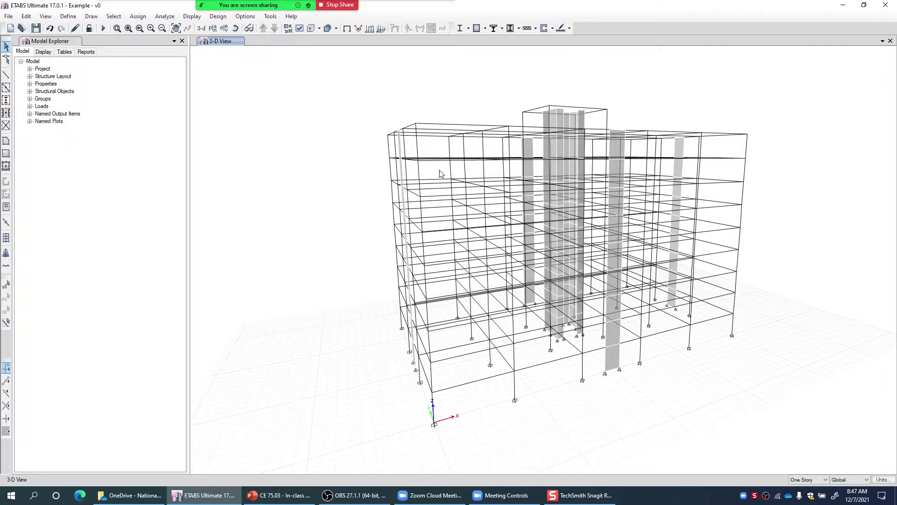
drag(461, 153, 353, 104)
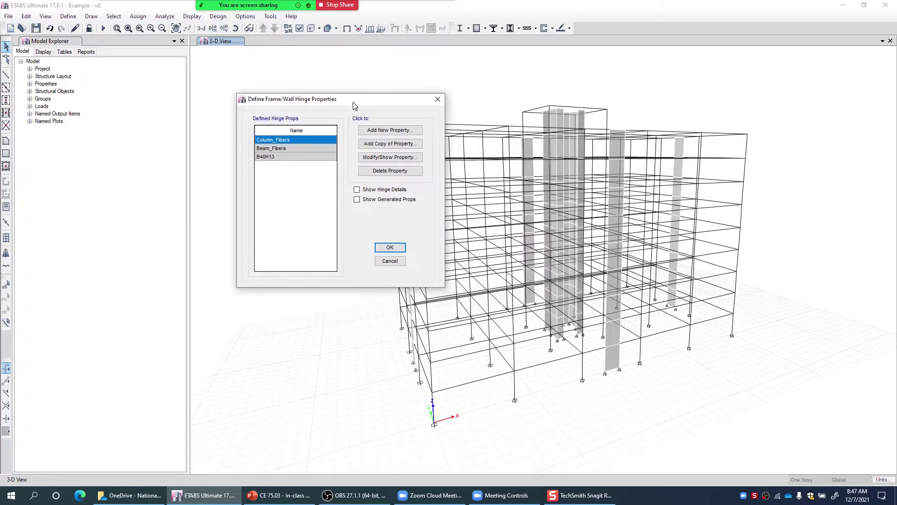
click(384, 200)
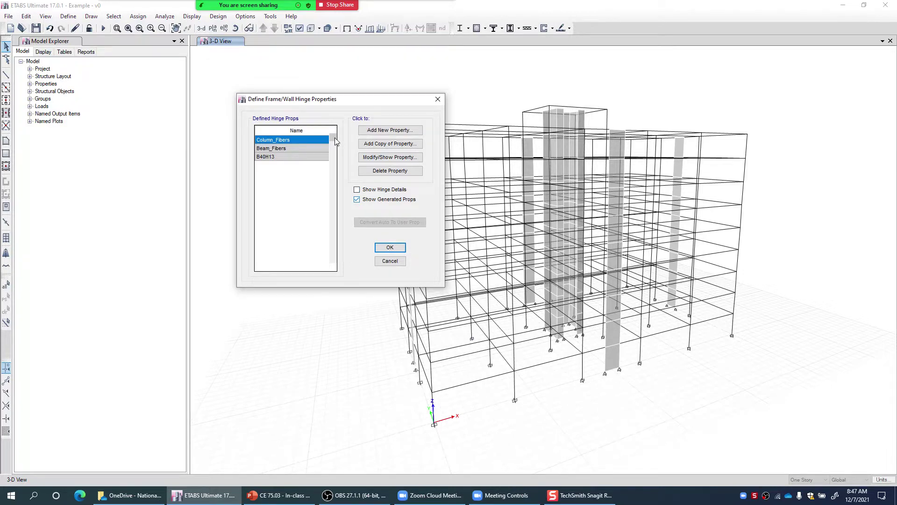
key(Return)
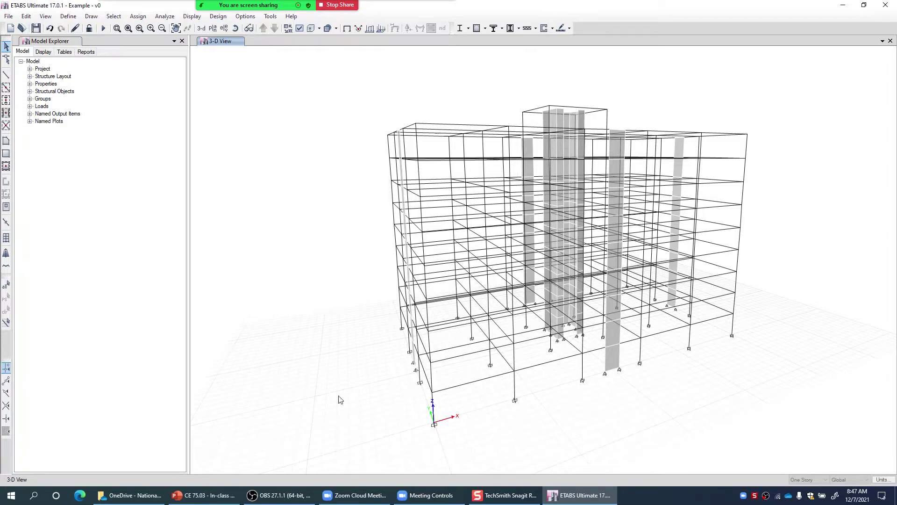
click(569, 496)
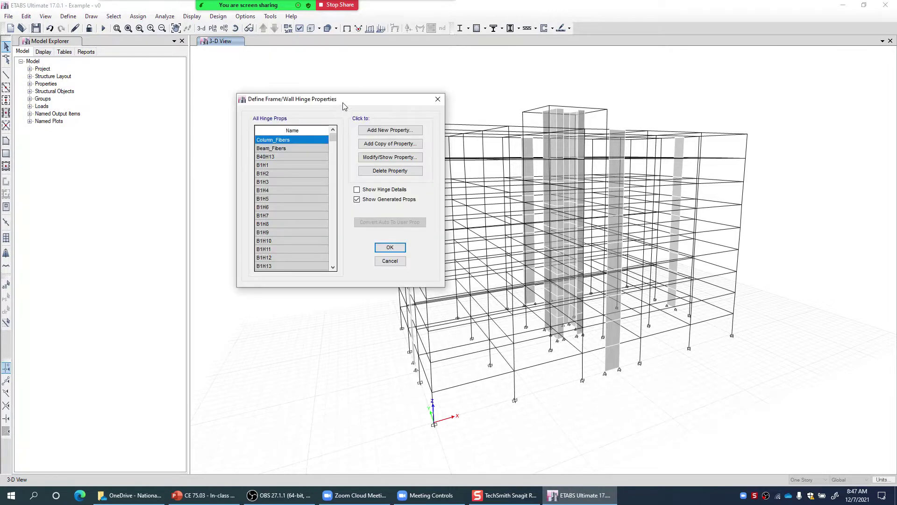
drag(340, 108, 336, 110)
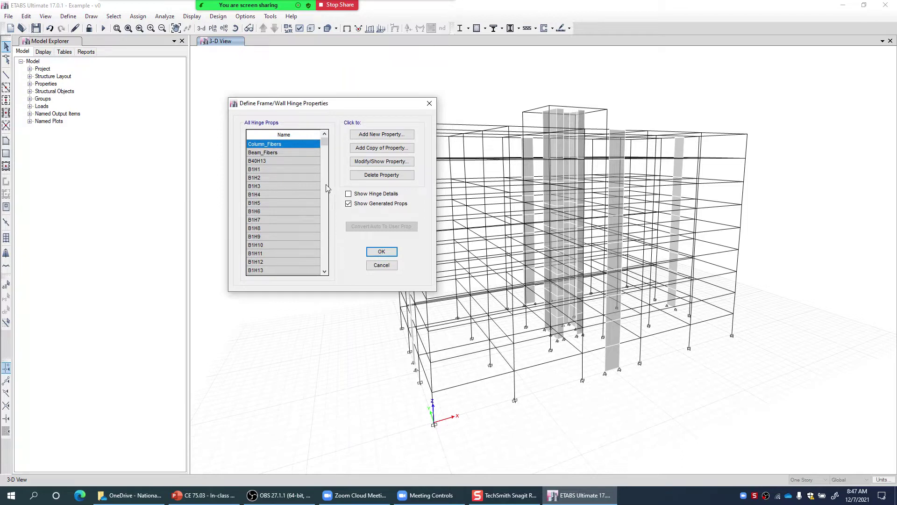
Step: Inspect the moment-rotation backbone and acceptance criteria of generated beam hinge B1H1, leaving its data unchanged
click(254, 170)
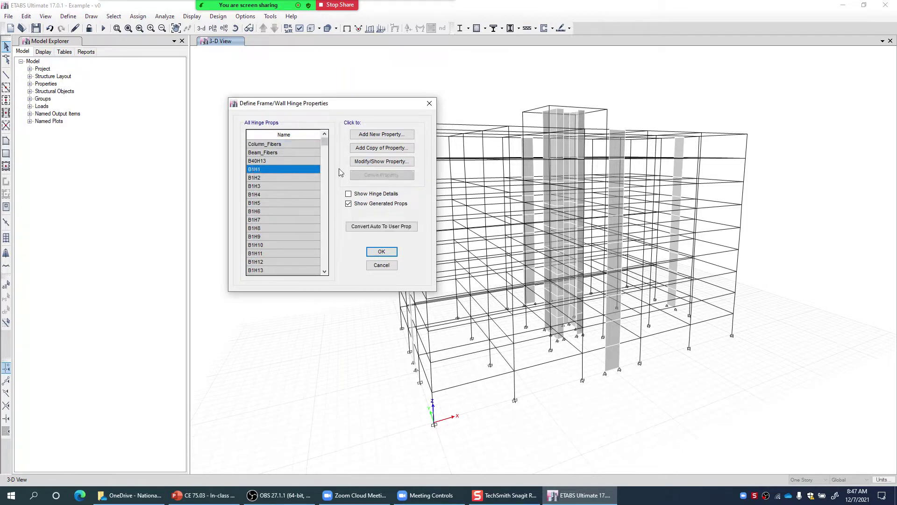
click(359, 163)
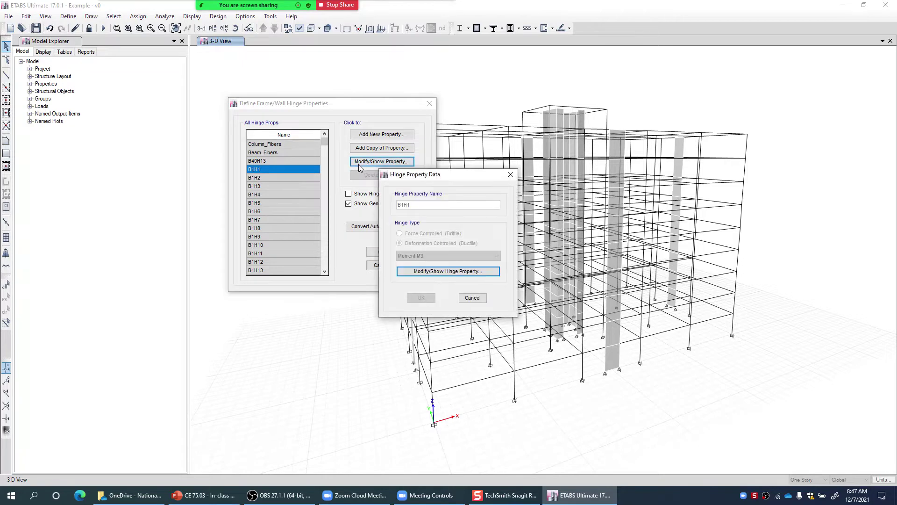
click(477, 273)
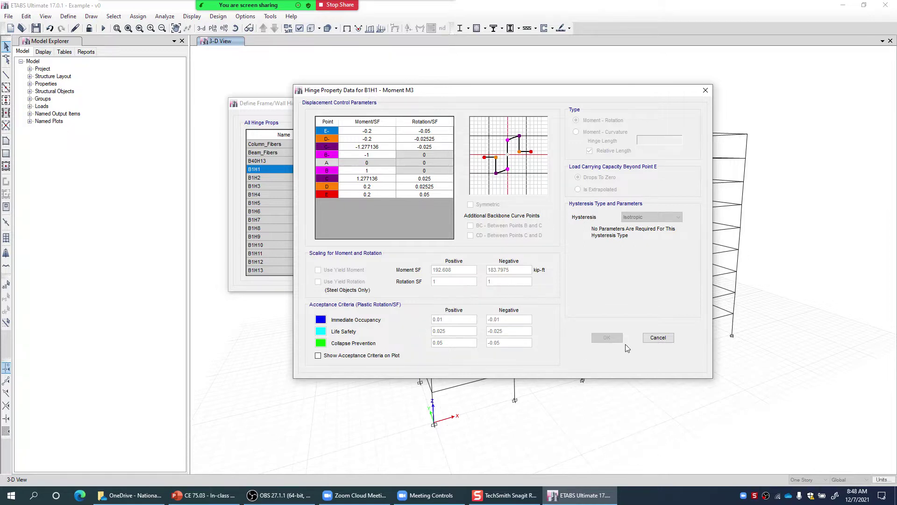
click(658, 337)
click(469, 298)
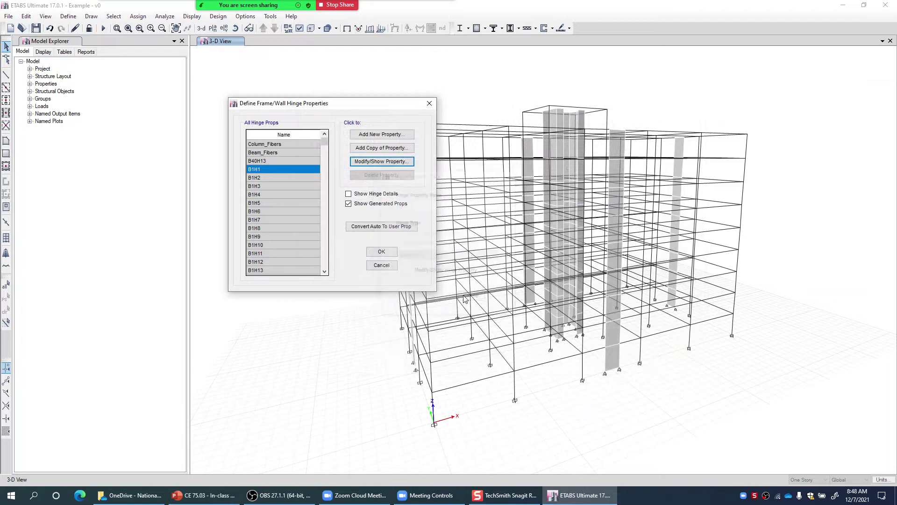
Step: Inspect the fiber areas, coordinates and materials defined for generated column hinge C2H6, then leave its data
drag(325, 141, 318, 203)
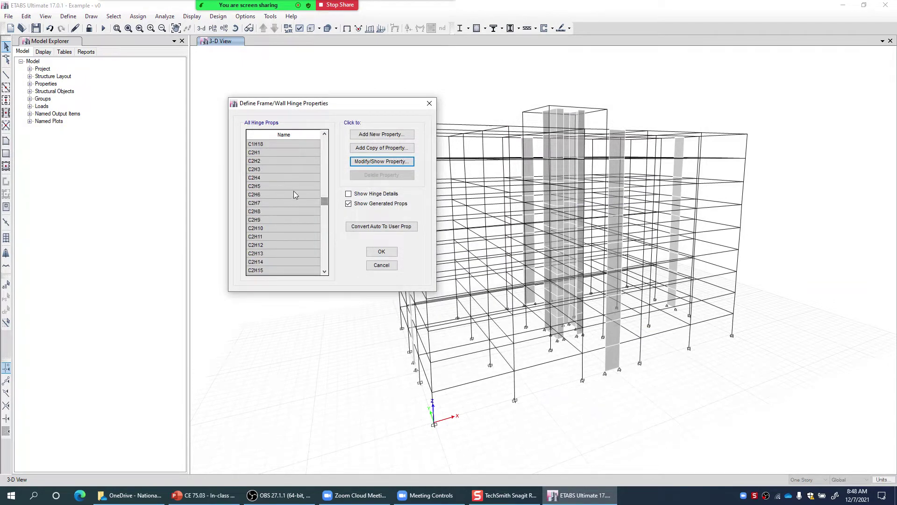
click(293, 191)
click(375, 163)
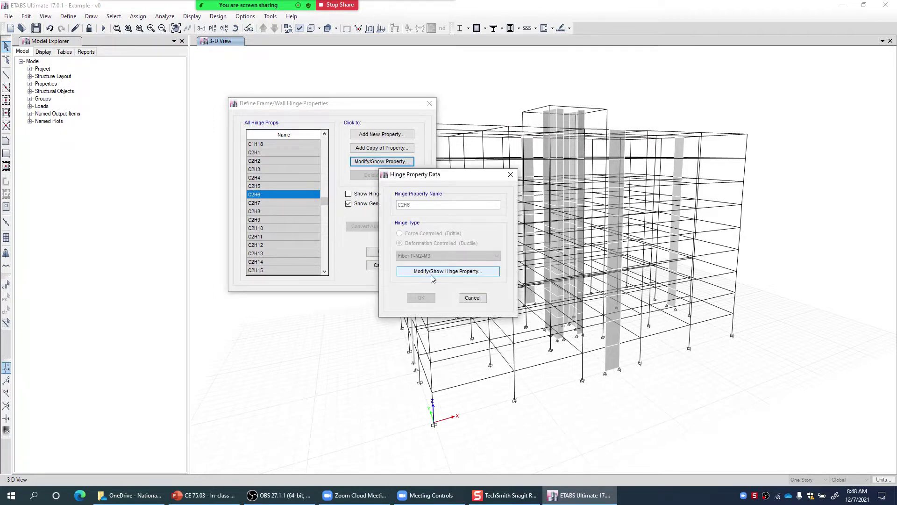
click(457, 274)
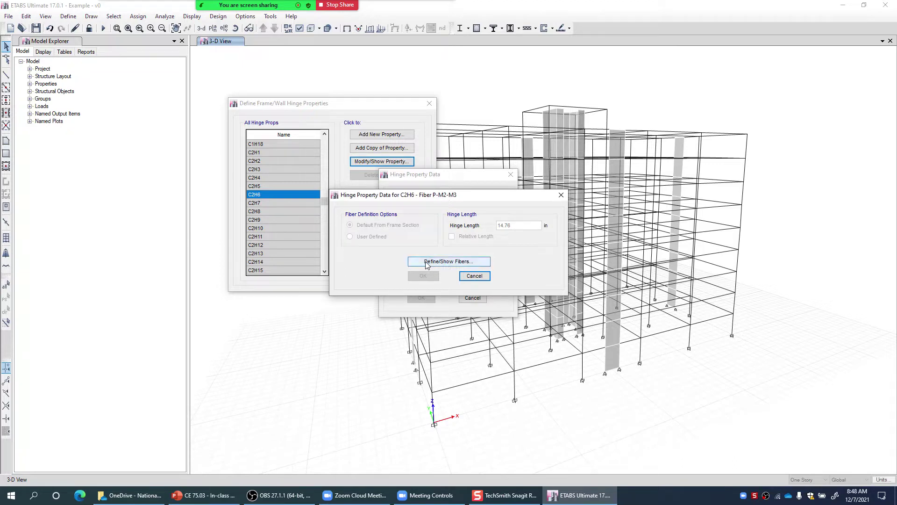
click(443, 265)
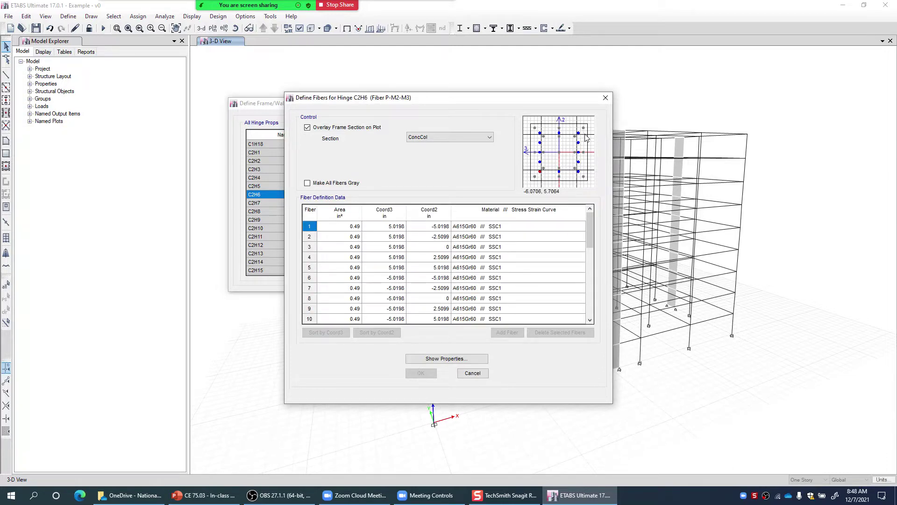
click(356, 248)
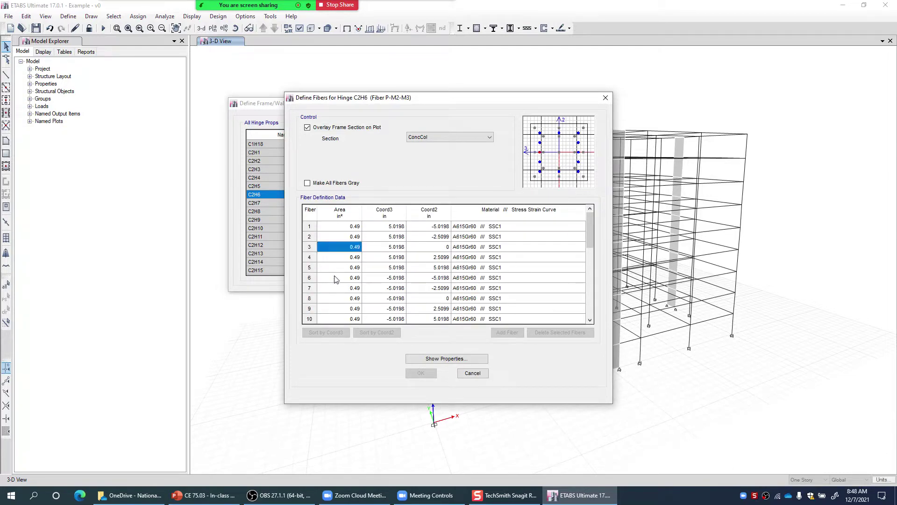
drag(591, 226, 591, 293)
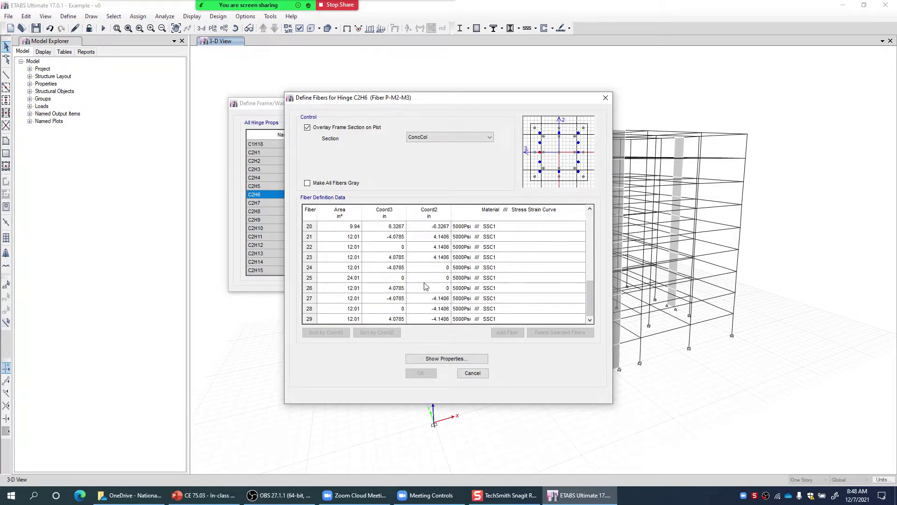
scroll(426, 287, up, 6)
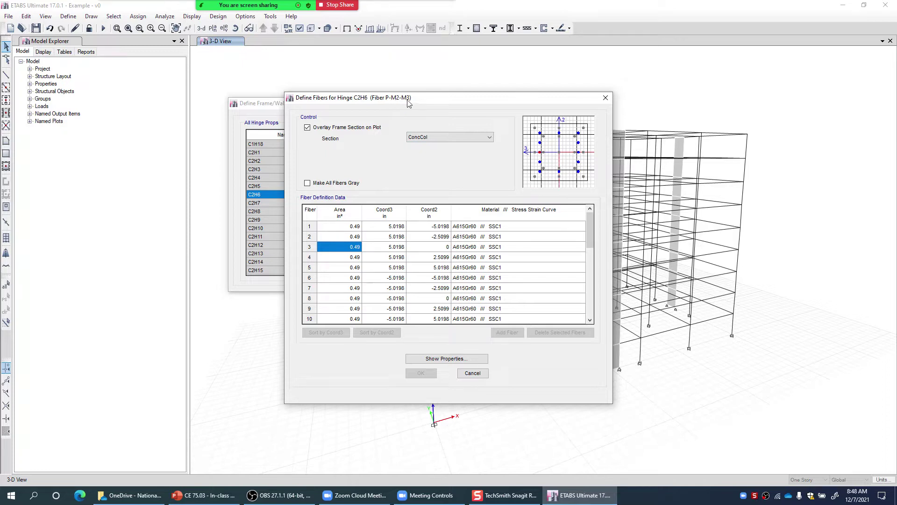
click(606, 98)
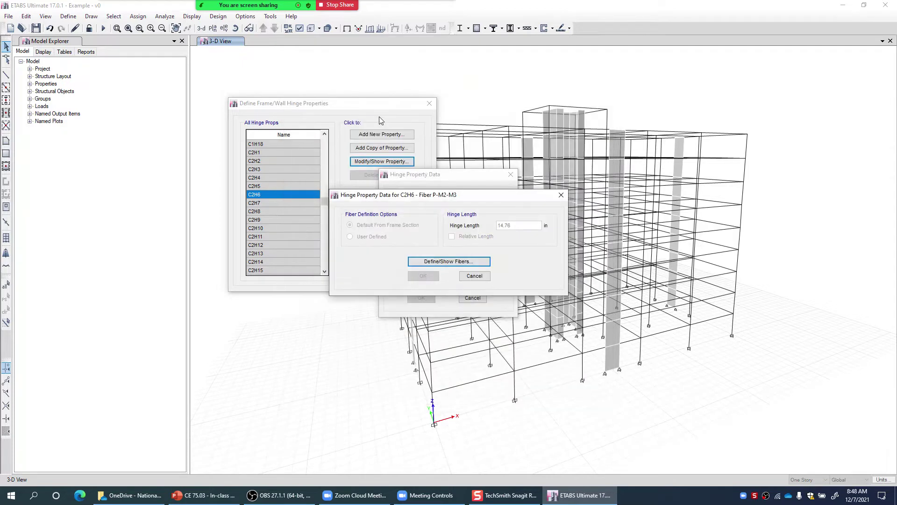
click(473, 276)
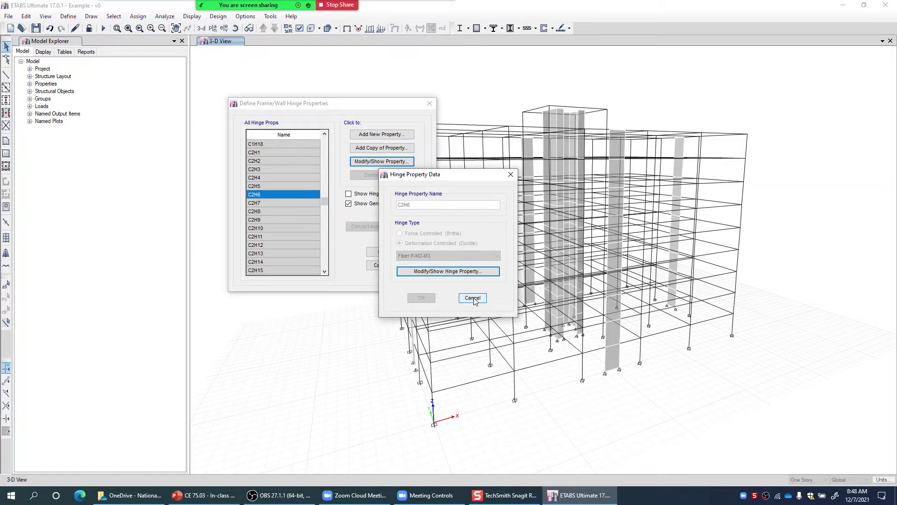
click(473, 298)
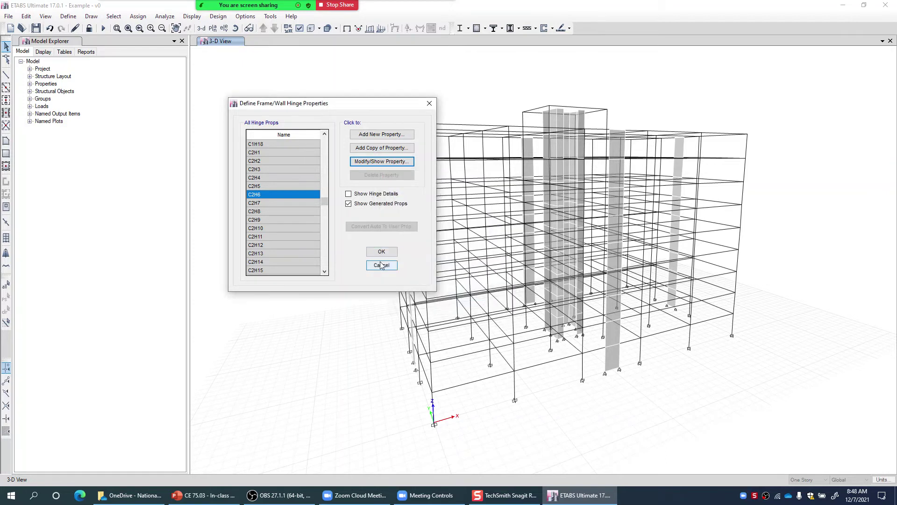
Step: Review the fiber definition option and hinge length of column hinge C2H6 again without modifying them
click(363, 163)
click(438, 272)
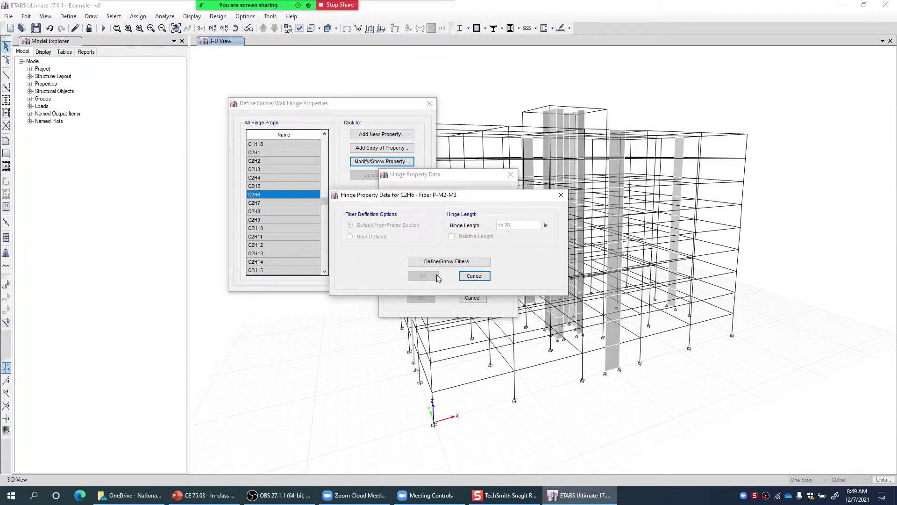
click(475, 276)
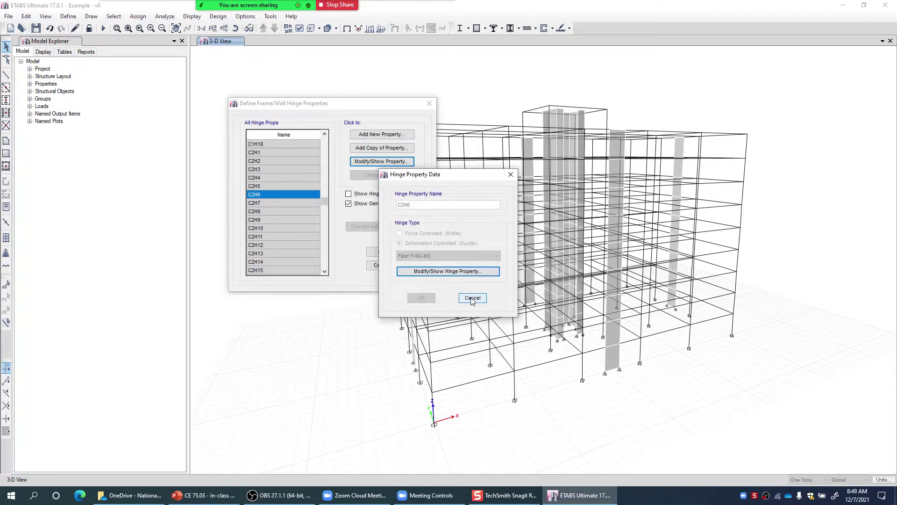
click(472, 298)
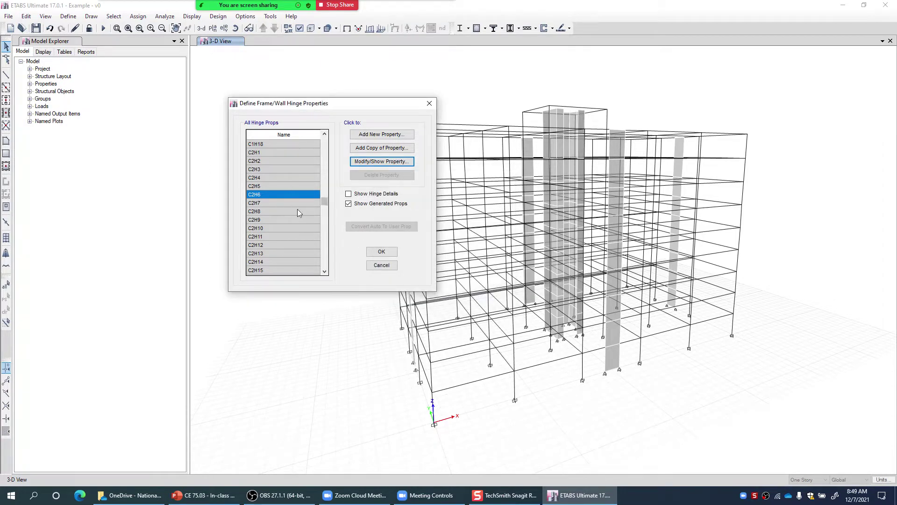
Step: Inspect the fiber layout and fiber data of generated wall hinge W16H2, and close the hinge definitions without saving changes
drag(326, 214, 326, 272)
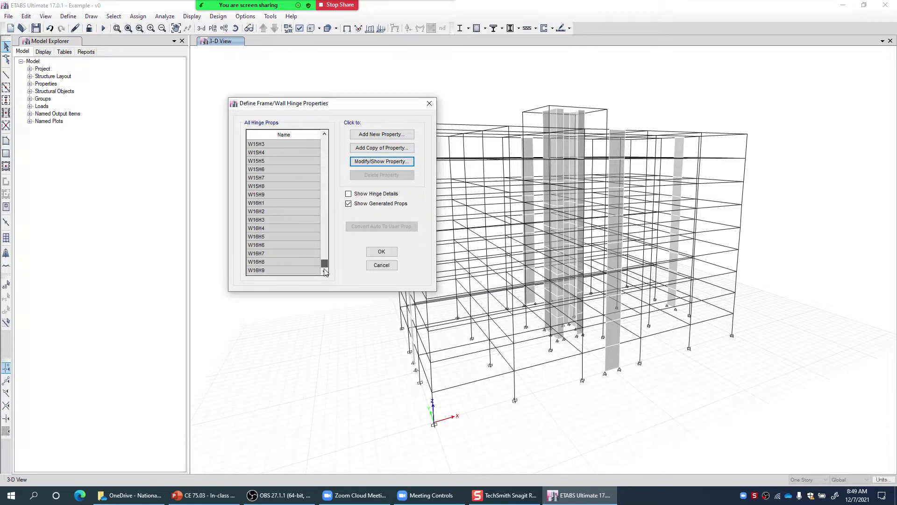
click(282, 213)
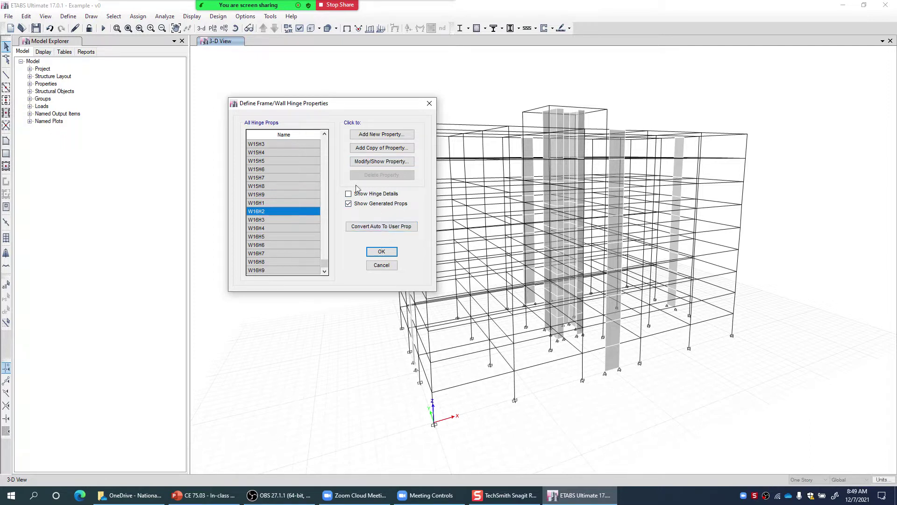
click(390, 165)
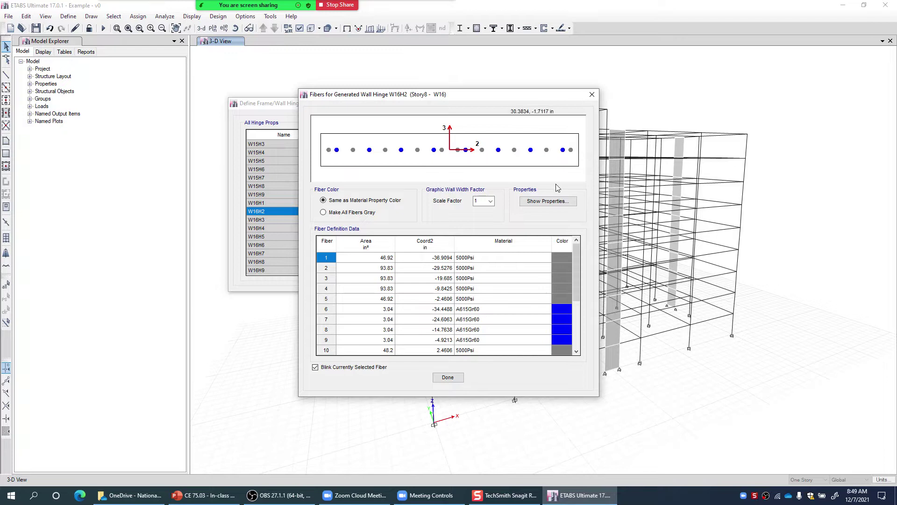
drag(576, 257, 577, 303)
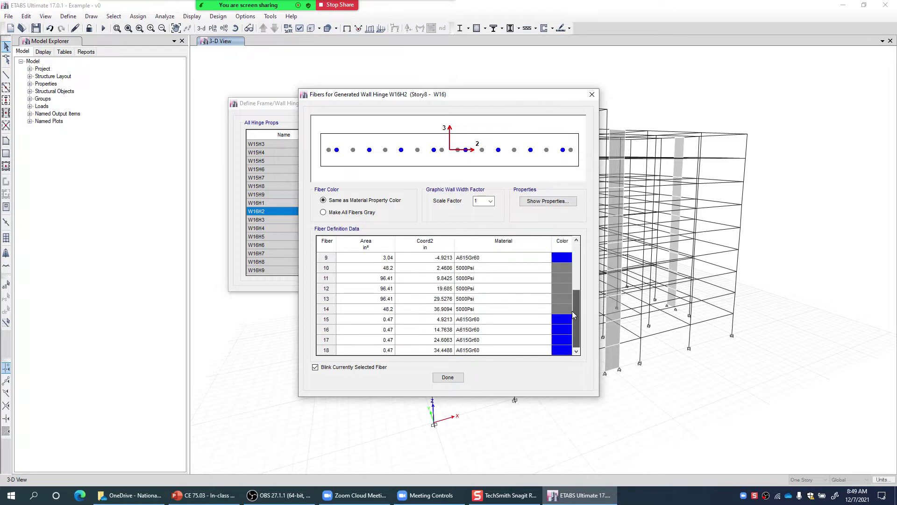
click(448, 377)
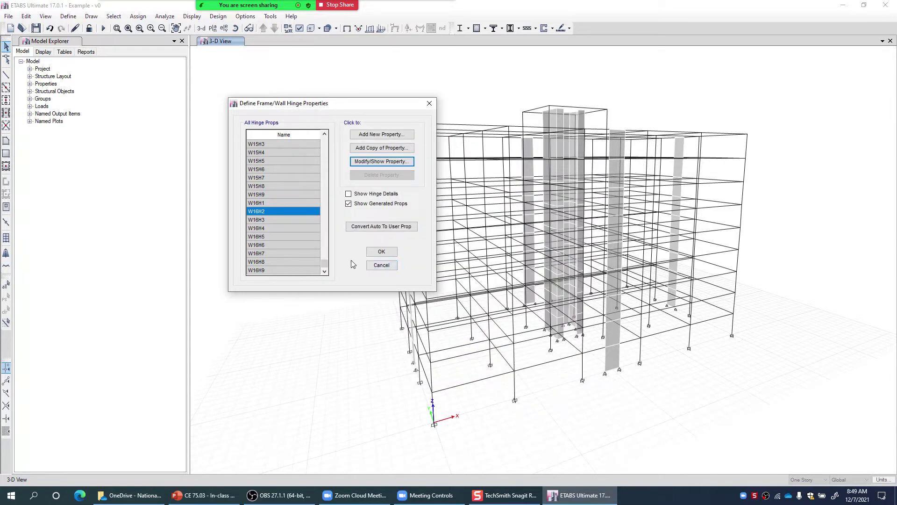
drag(325, 268, 325, 140)
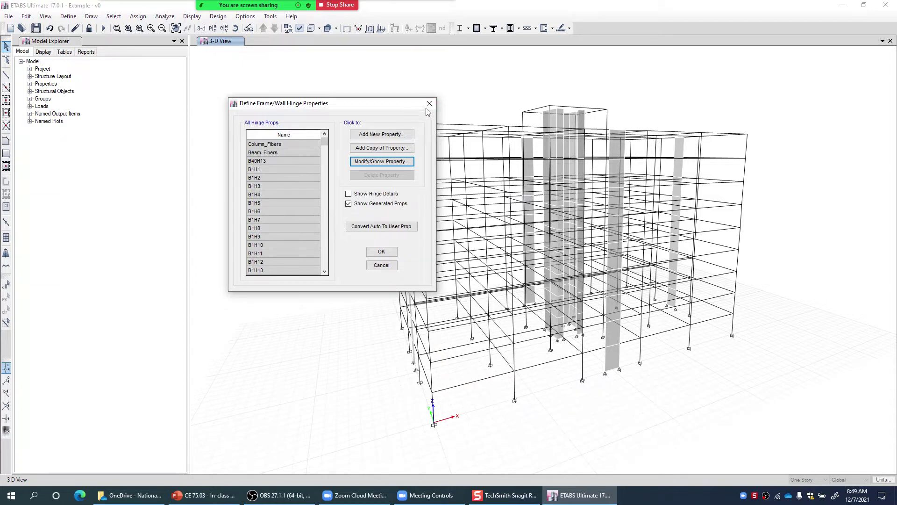
drag(334, 109, 319, 109)
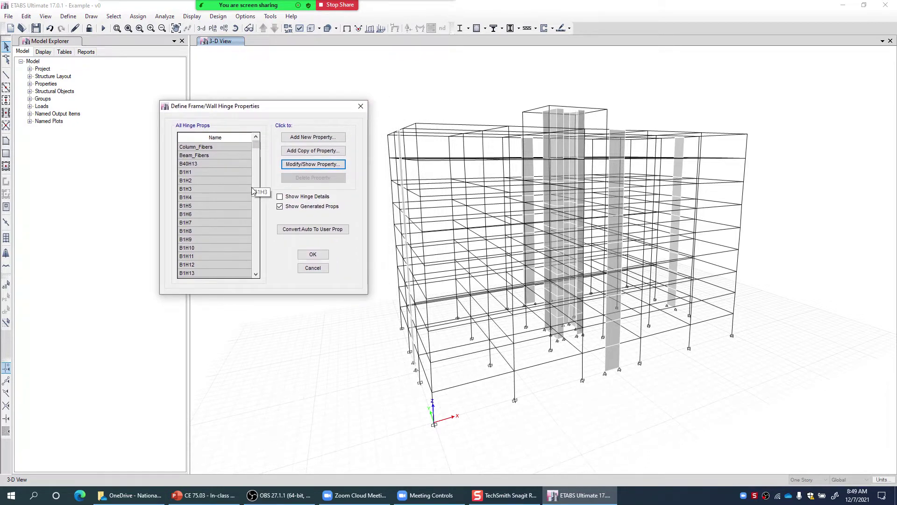
click(312, 268)
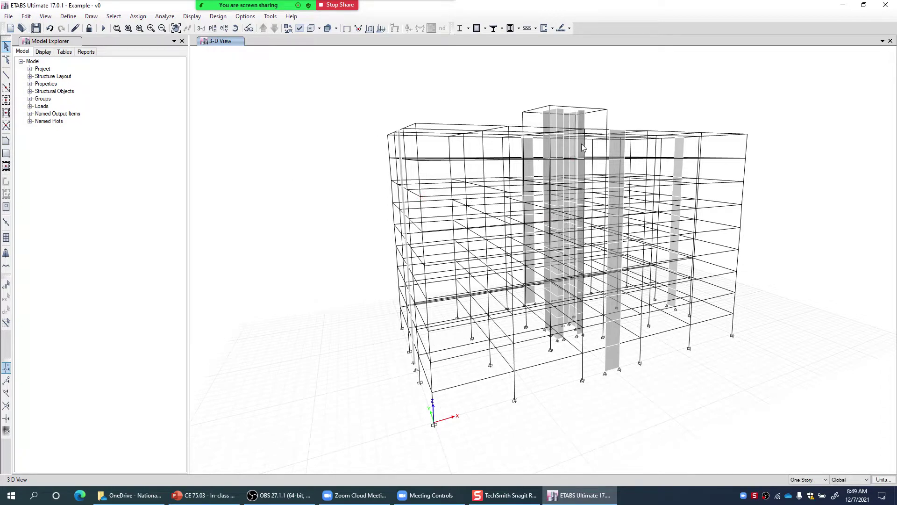
Step: Inspect the nonlinear material data and stress-strain plot of the 5000Psi concrete, leaving its properties unmodified
click(73, 18)
mouse_move(177, 43)
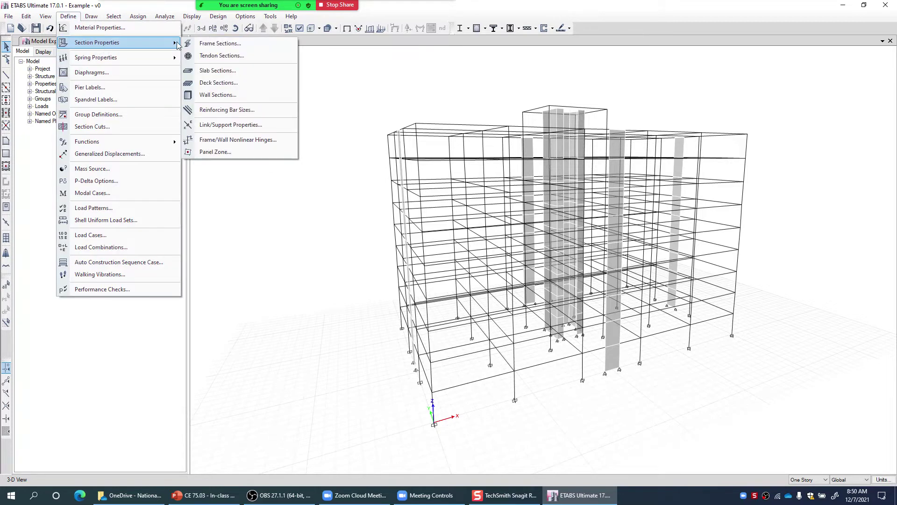
click(124, 32)
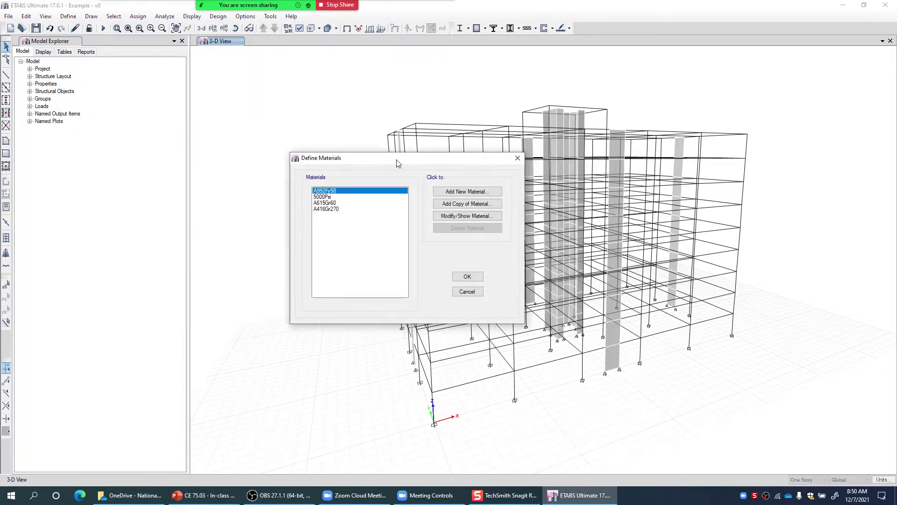
drag(397, 163, 351, 149)
click(285, 183)
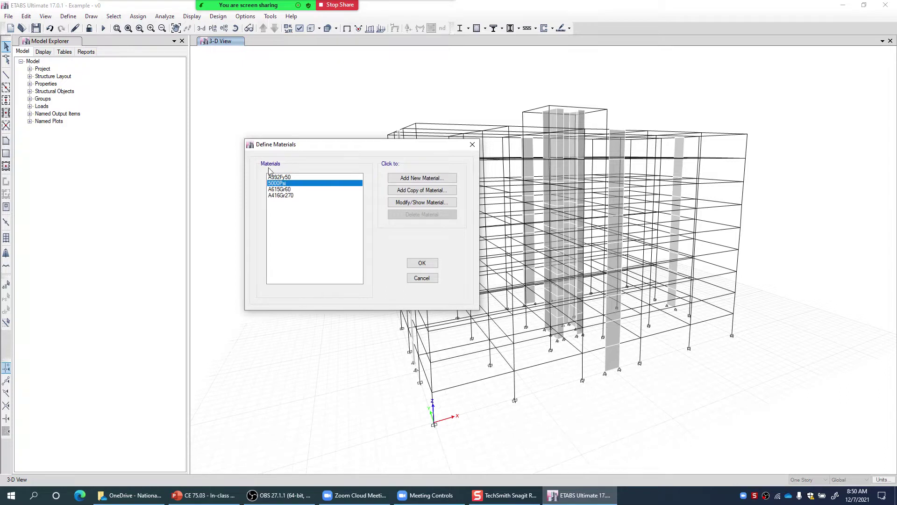
click(408, 204)
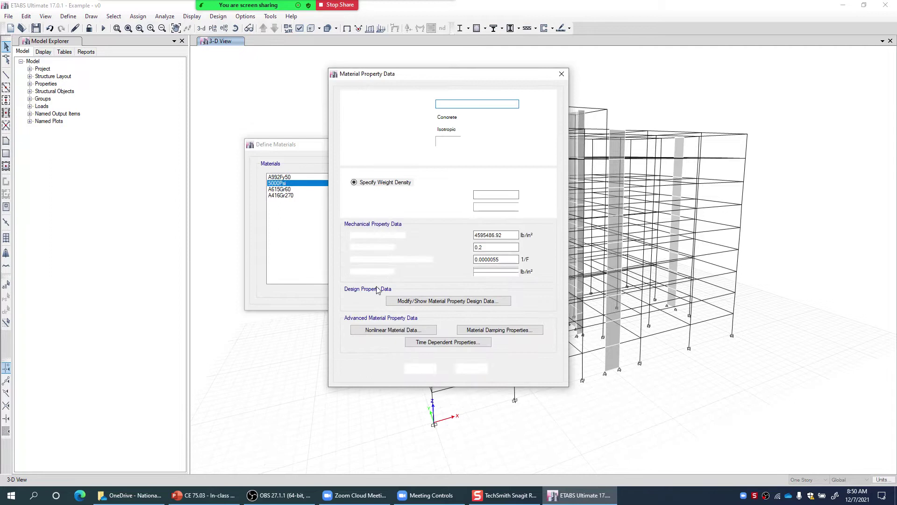
click(369, 333)
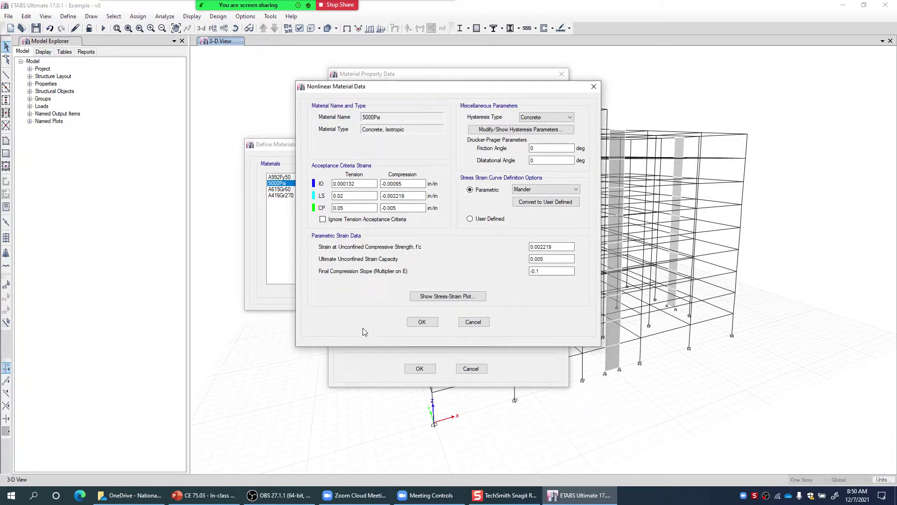
click(455, 298)
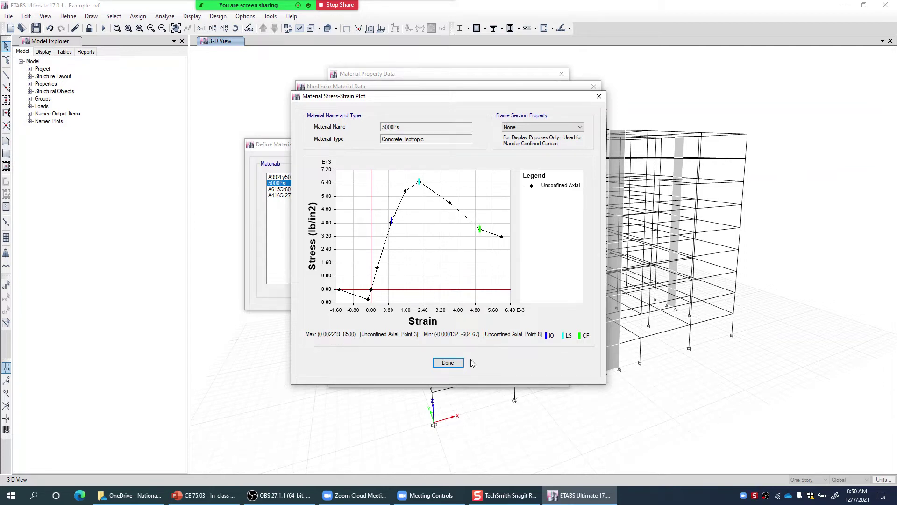
click(447, 363)
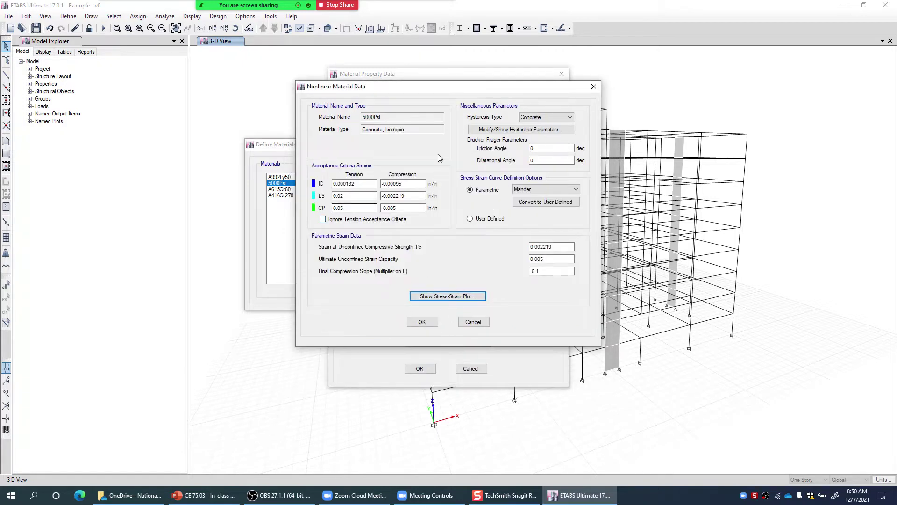
click(472, 322)
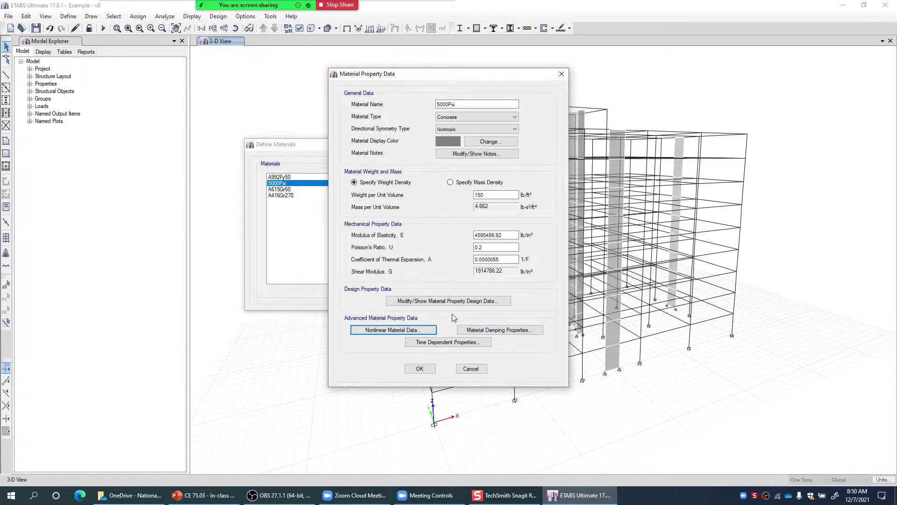
click(471, 369)
Step: Inspect the nonlinear data and stress-strain plot of the A615Gr60 rebar material, and leave the material definitions without saving changes
click(294, 189)
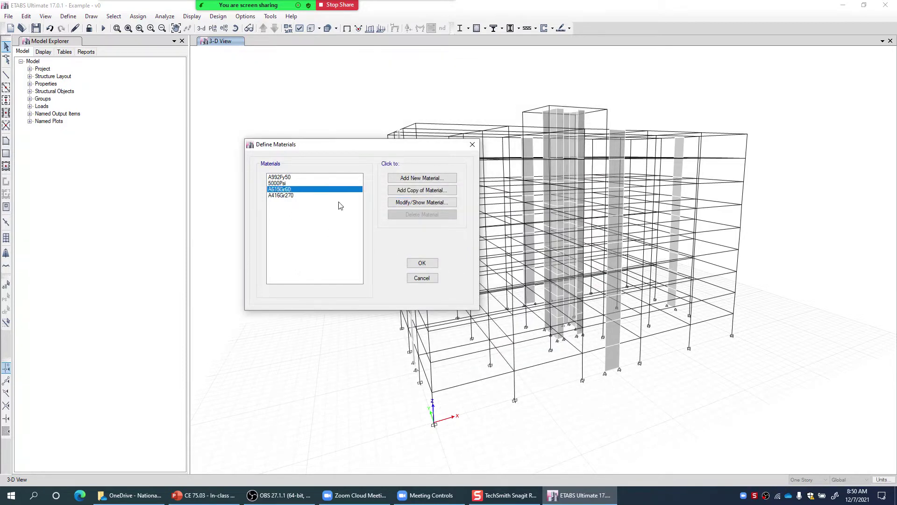
click(400, 202)
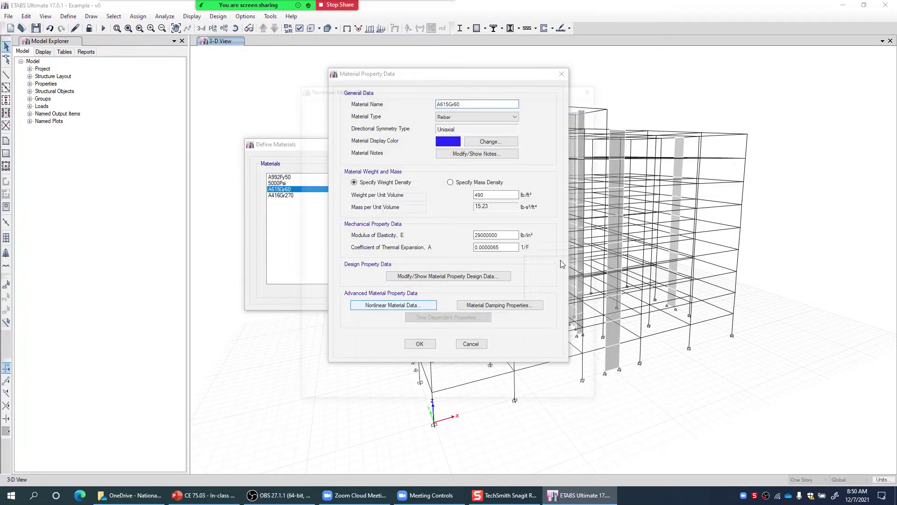
click(393, 305)
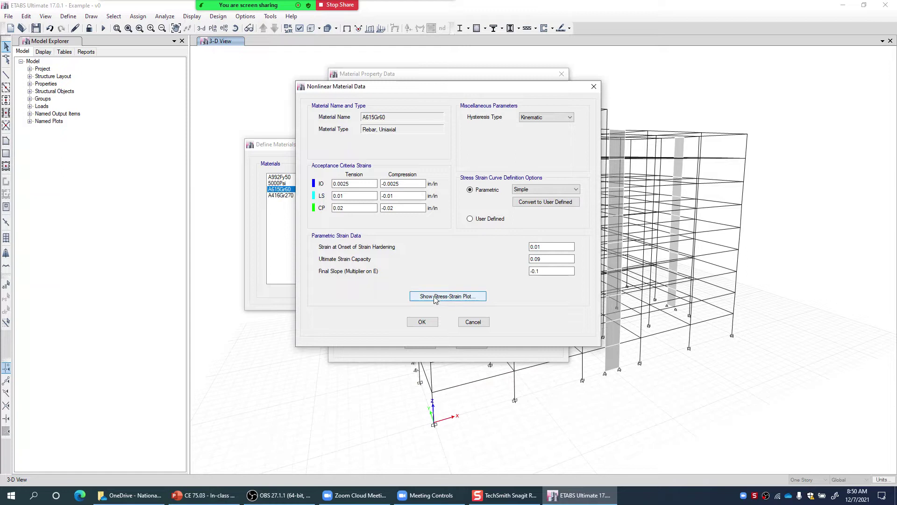
click(476, 300)
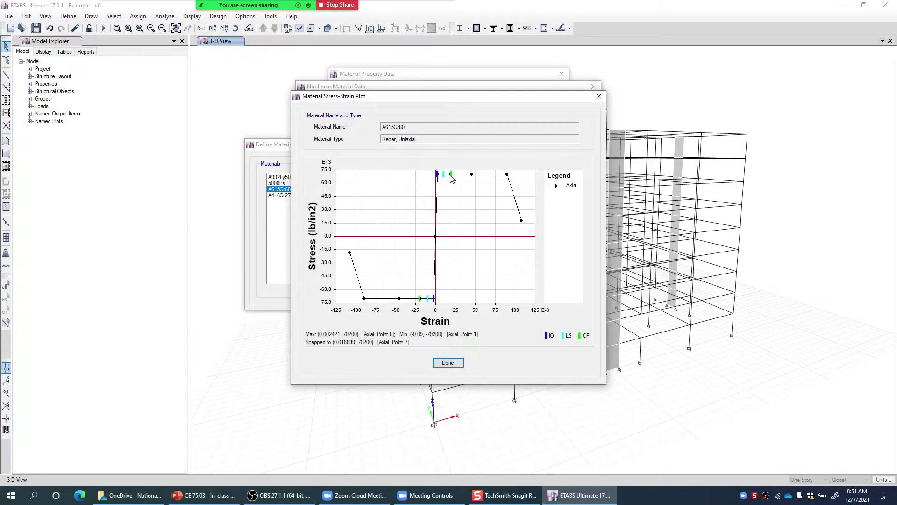
click(448, 364)
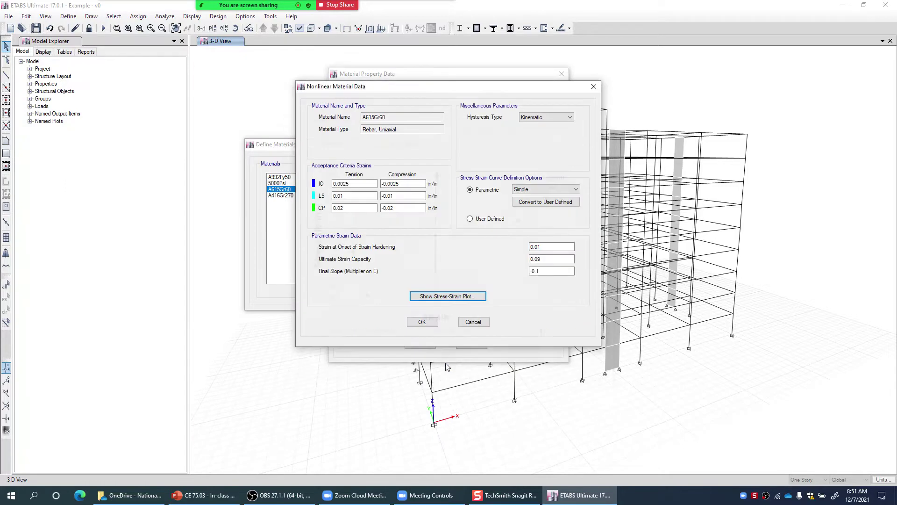
click(473, 322)
click(469, 345)
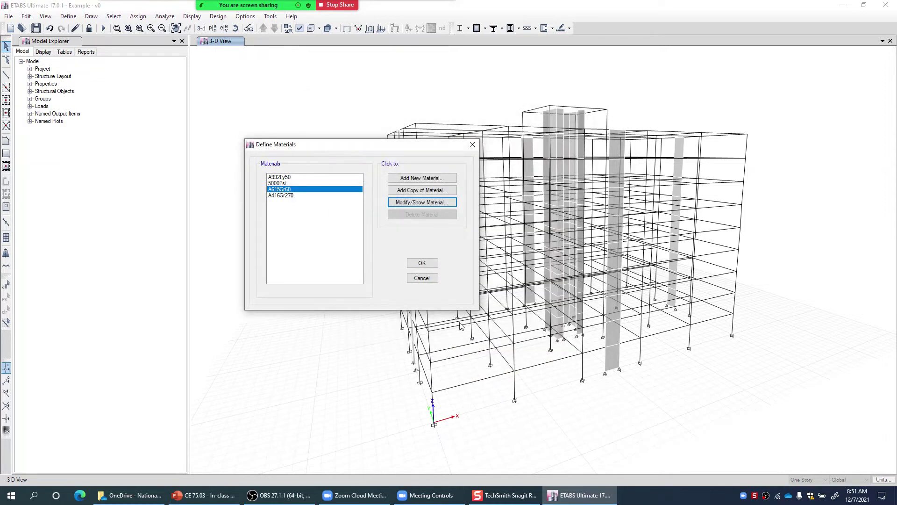
click(424, 279)
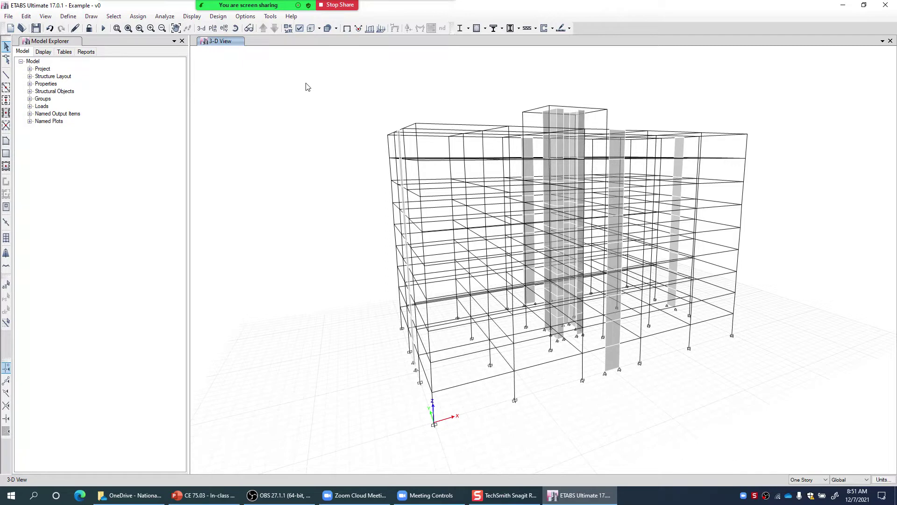
Step: Open the Example - v0 model from the ETABS Model folder, discarding the changes to the current model
click(187, 19)
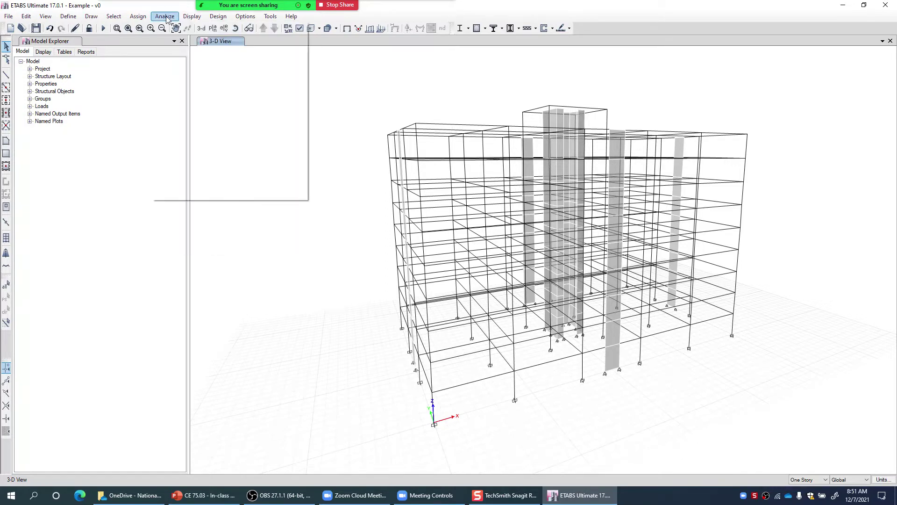
click(167, 18)
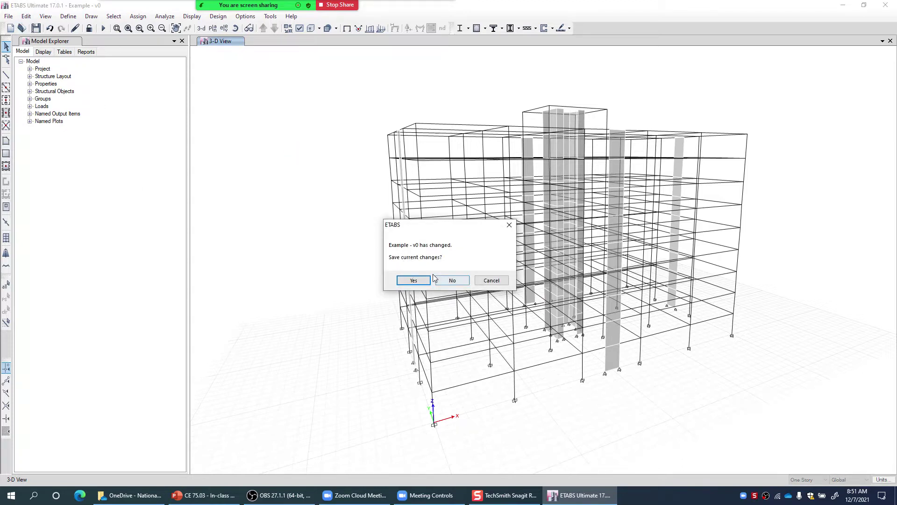
click(451, 280)
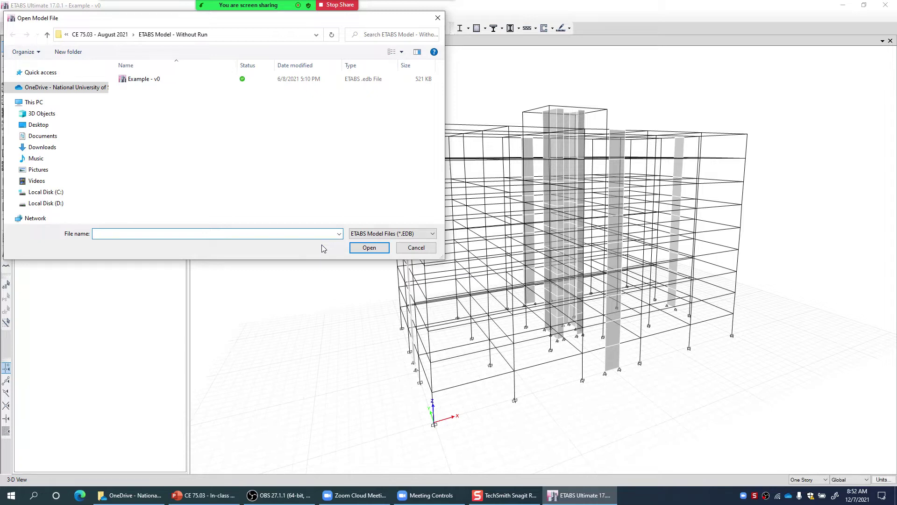
click(99, 34)
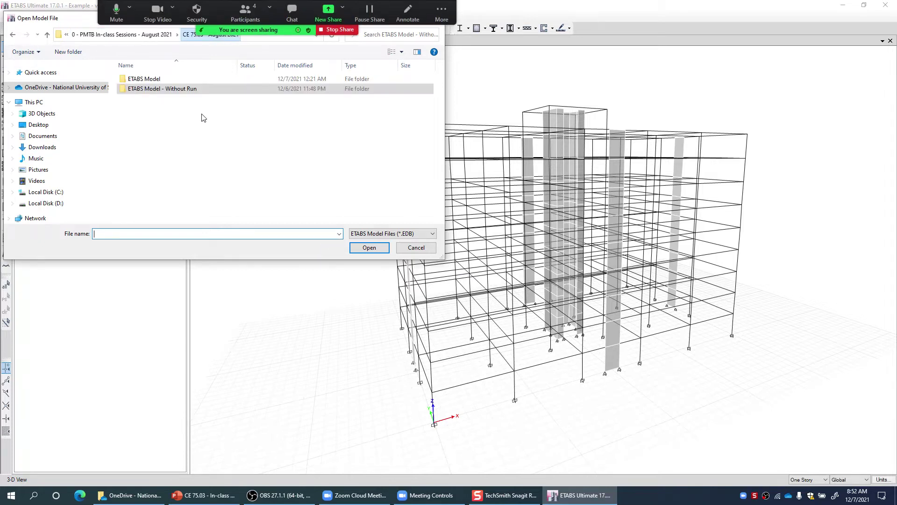
click(169, 91)
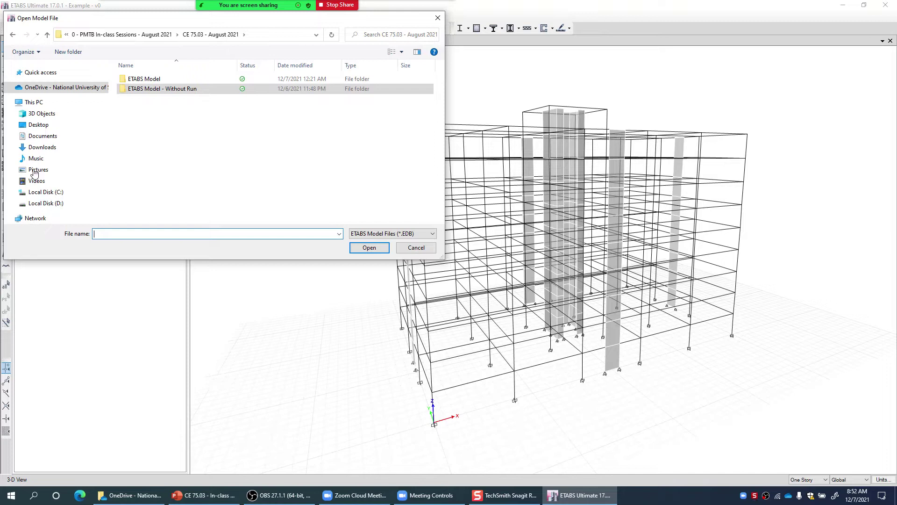
click(157, 80)
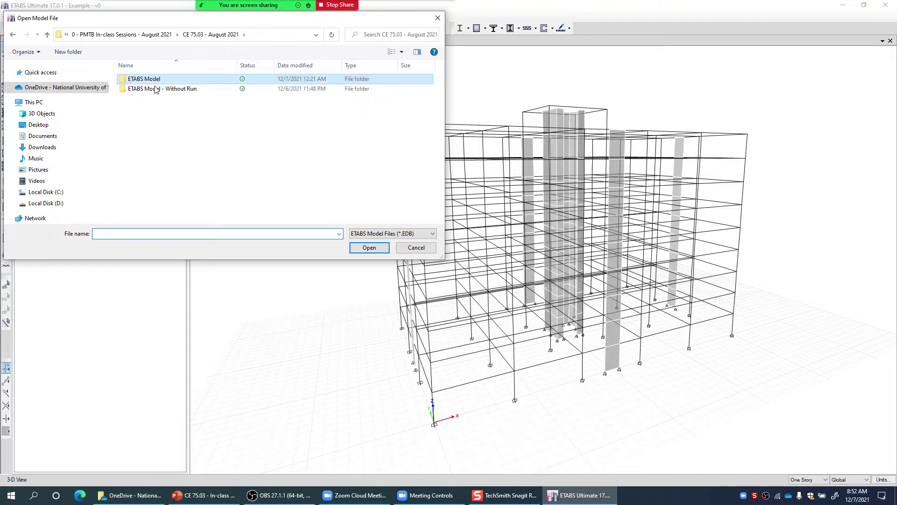
double_click(157, 79)
click(149, 80)
click(372, 249)
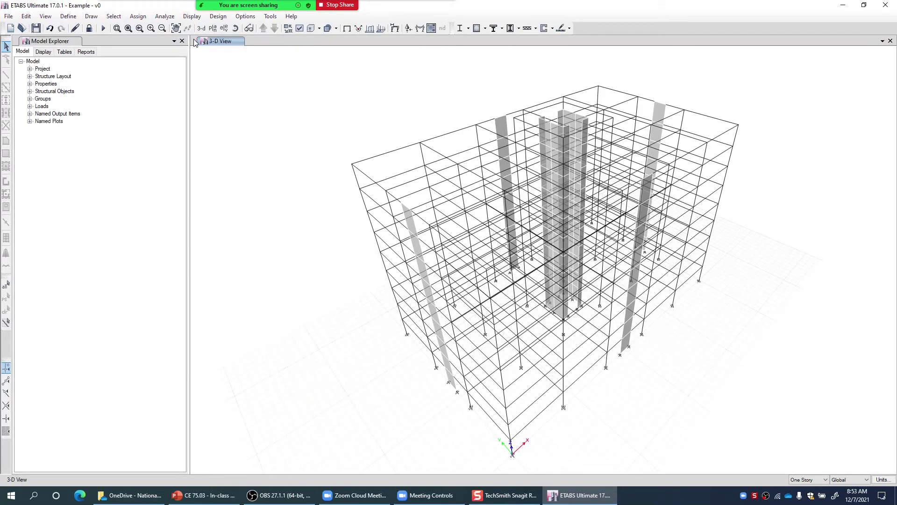
Step: Show the analysis result tables for Modal Periods and Frequencies and Modal Participating Mass Ratios
click(192, 18)
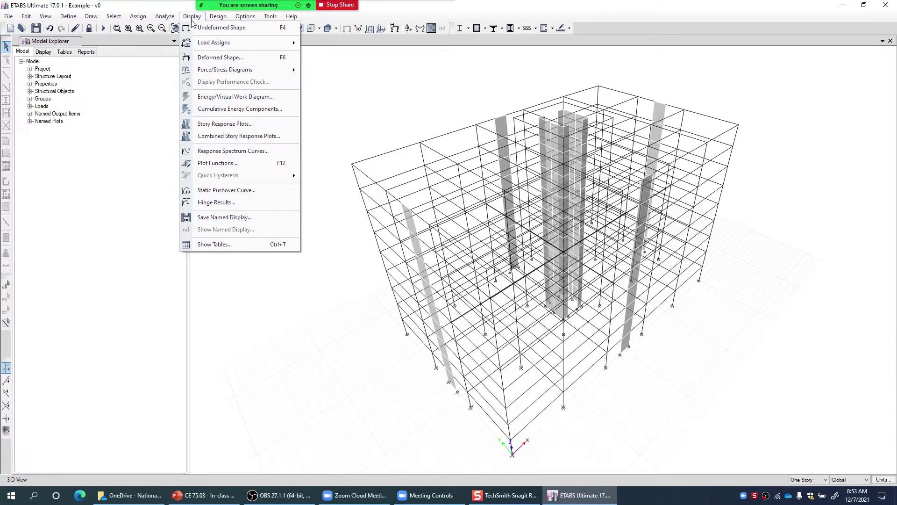
click(232, 245)
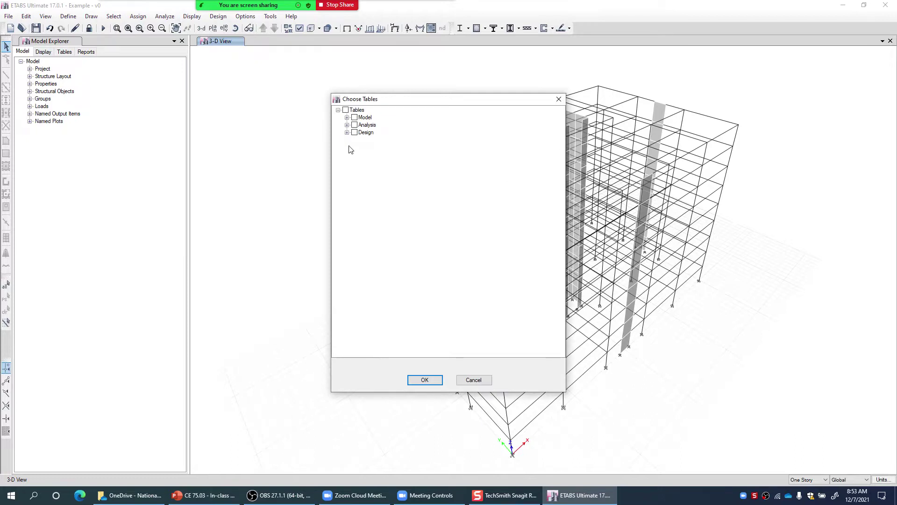
click(347, 125)
click(356, 162)
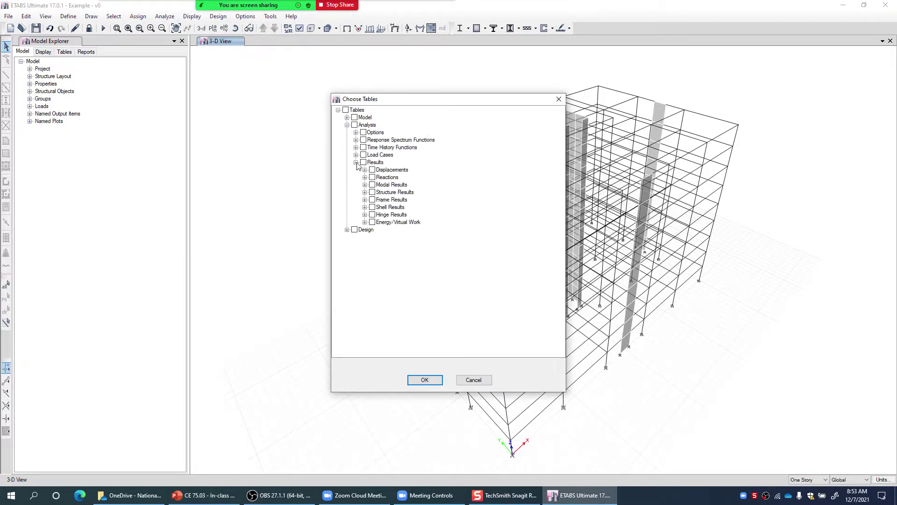
click(365, 185)
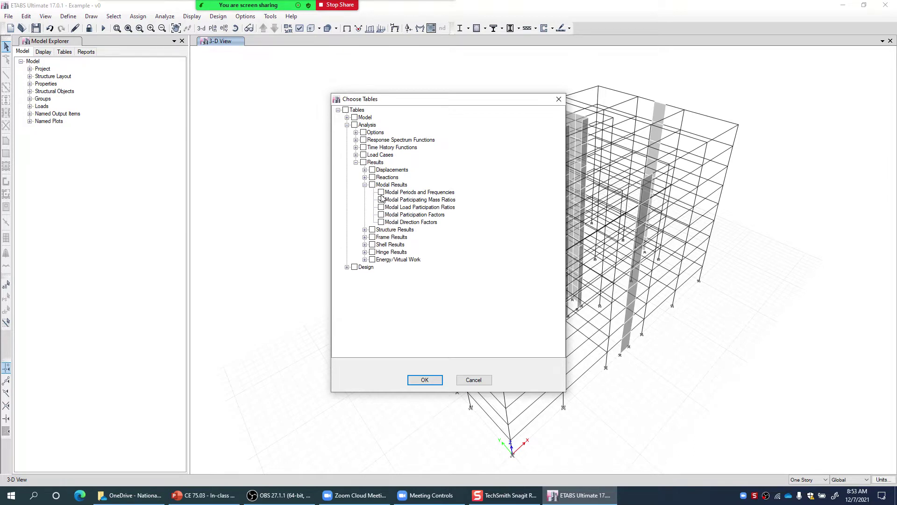
click(381, 193)
click(381, 200)
click(430, 380)
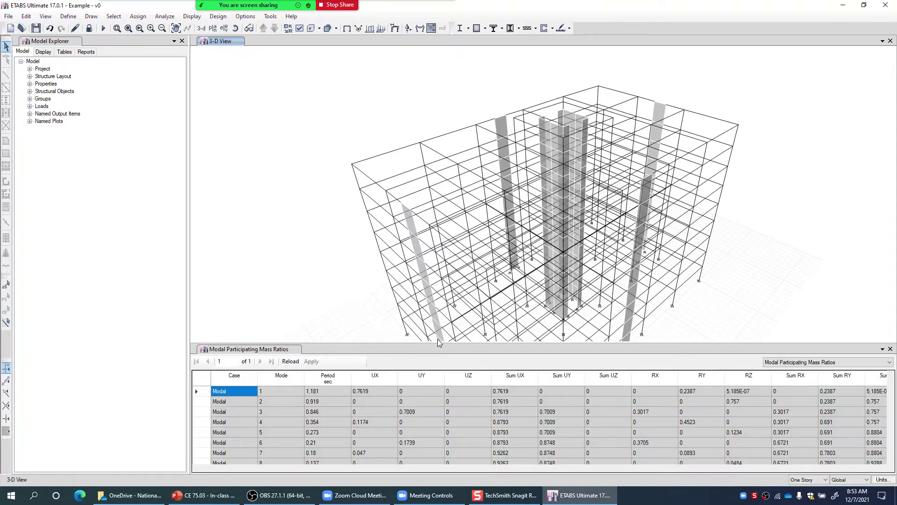
Step: Examine the periods and participating mass ratios of modes 1, 3 and 2 in the enlarged table, then close it
drag(435, 284, 435, 270)
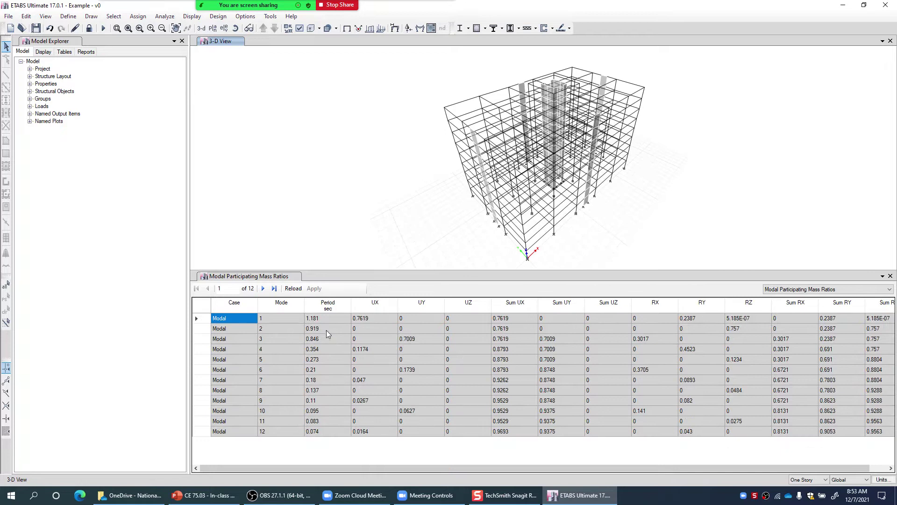
drag(242, 321, 314, 317)
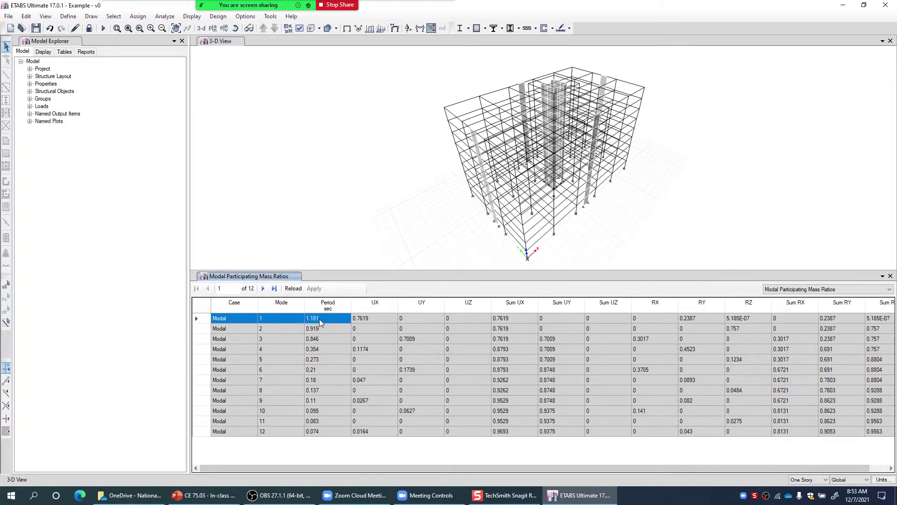
click(377, 317)
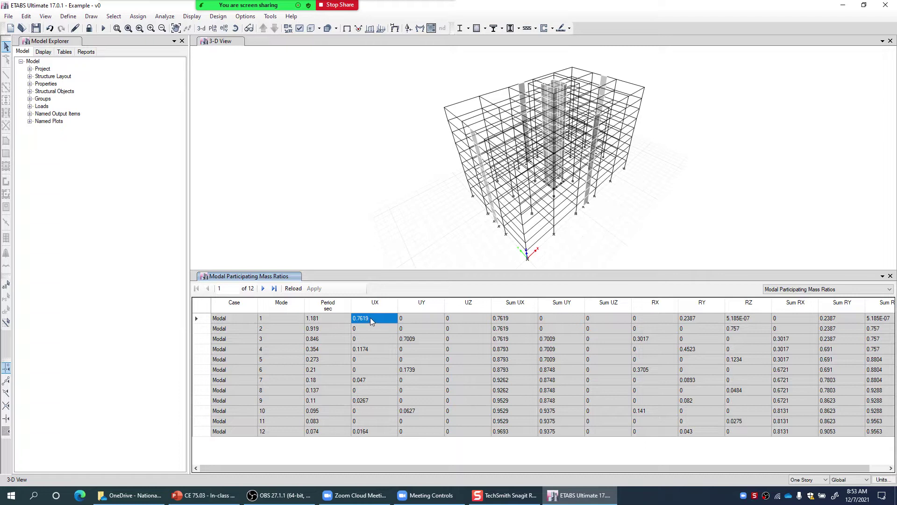
drag(231, 318, 361, 319)
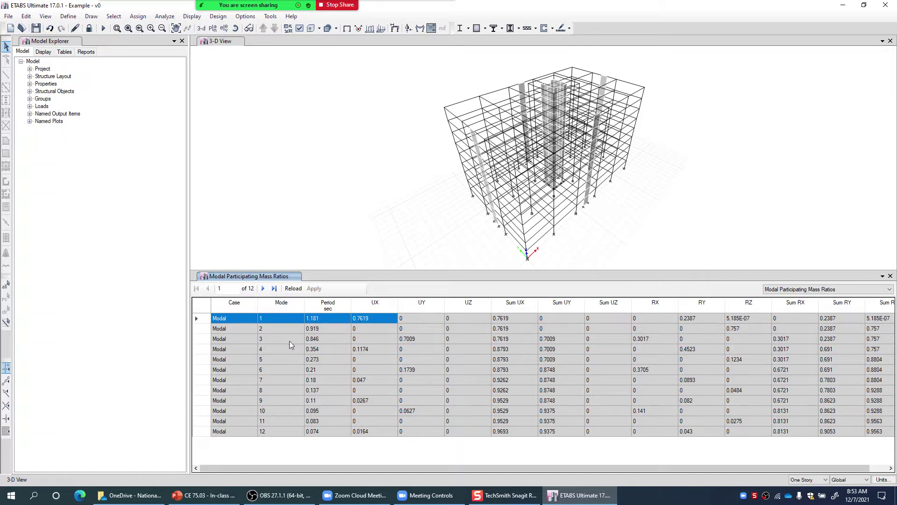
drag(251, 341, 284, 344)
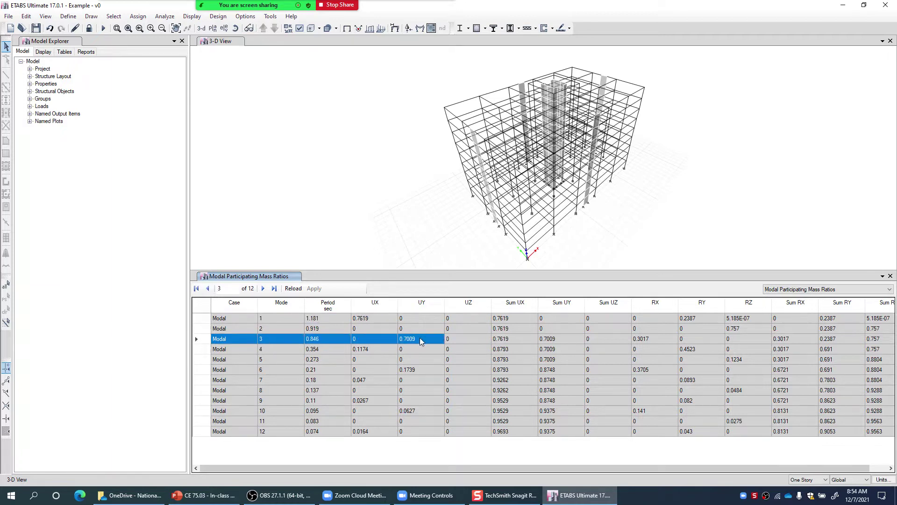
drag(250, 330, 447, 328)
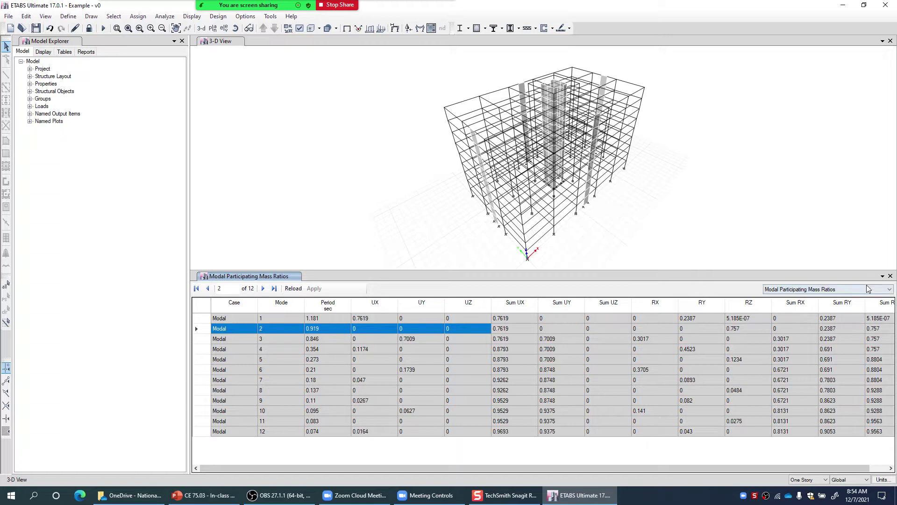
click(891, 276)
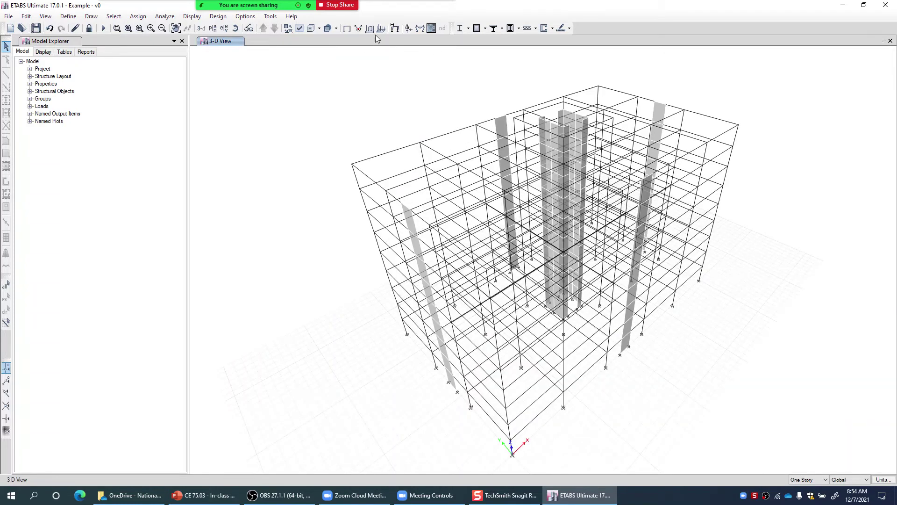
Step: Display the deformed shape for mode number 1 of the Modal case
click(394, 28)
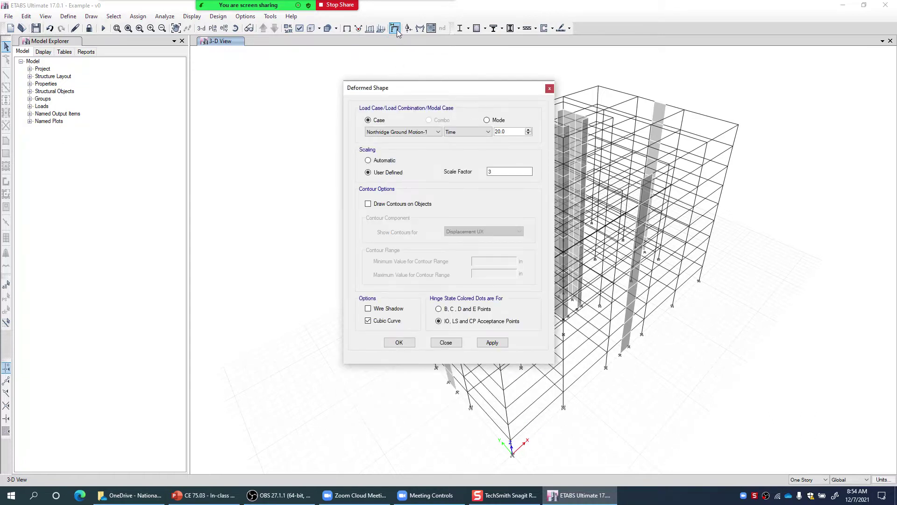
click(421, 132)
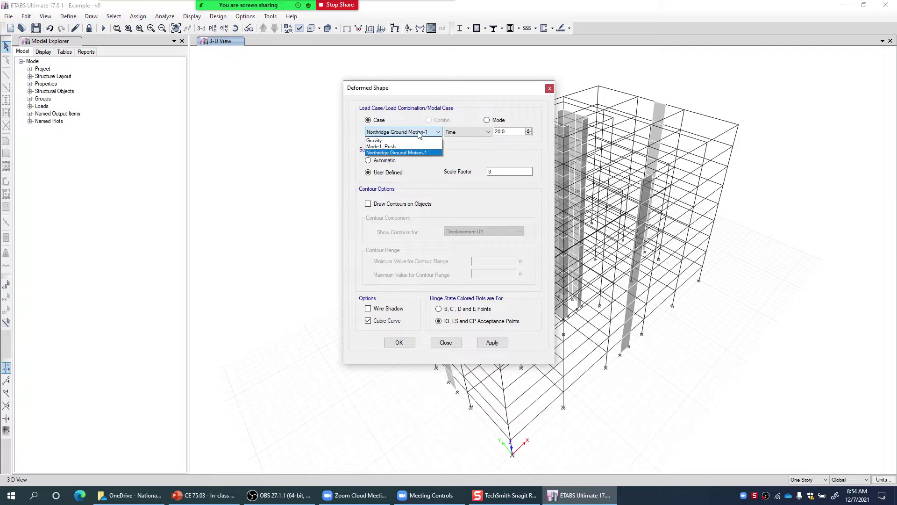
click(402, 140)
click(486, 121)
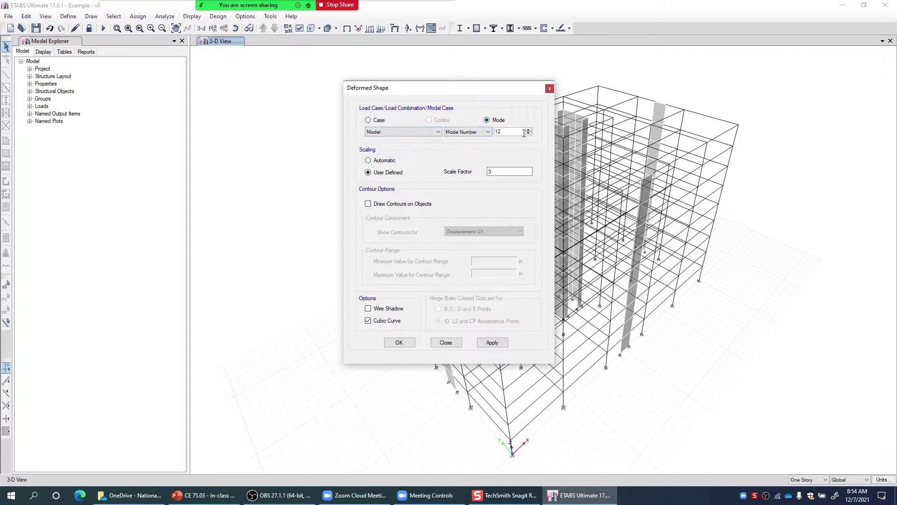
double_click(509, 132)
text(1)
click(493, 342)
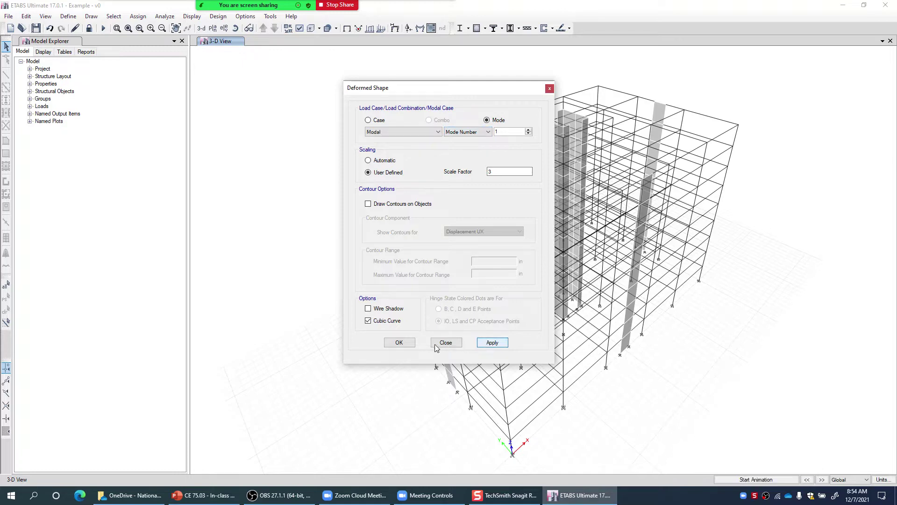
click(403, 342)
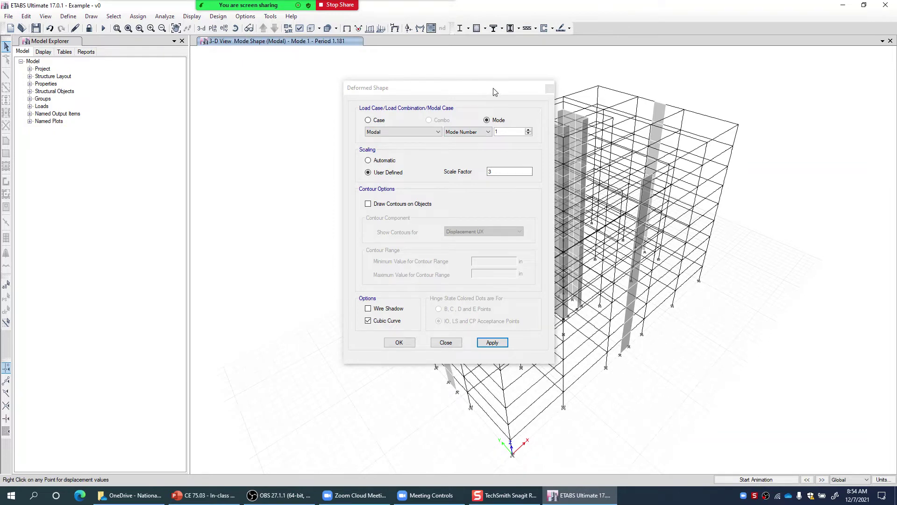
Step: Animate the mode 1 shape, setting the deformed shape scaling to Automatic
drag(493, 92, 225, 97)
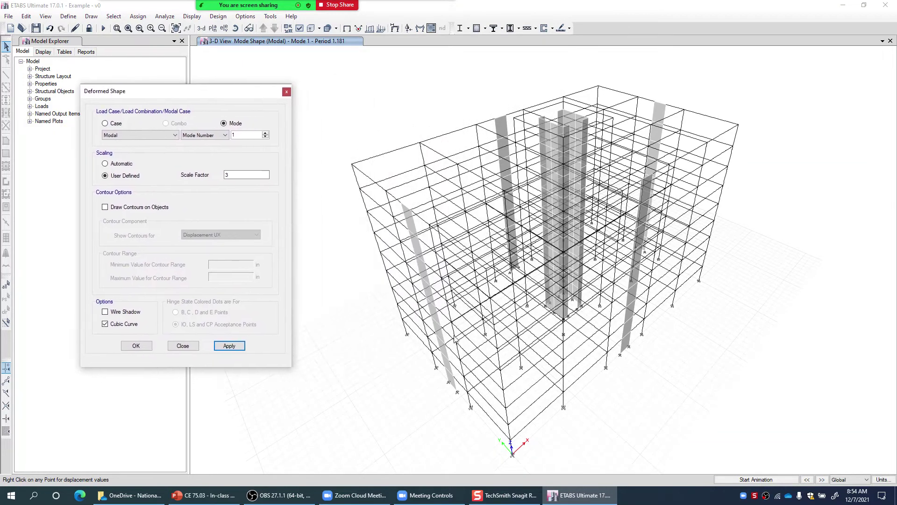
click(752, 481)
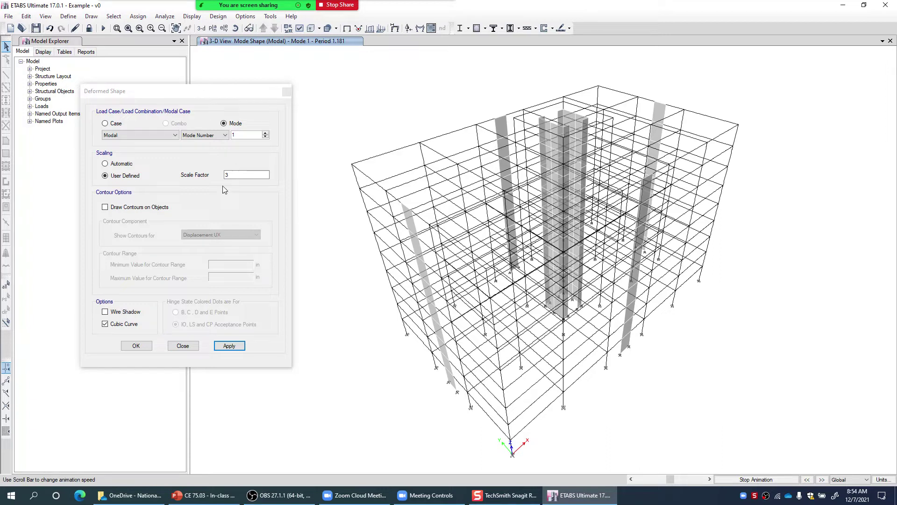
click(119, 166)
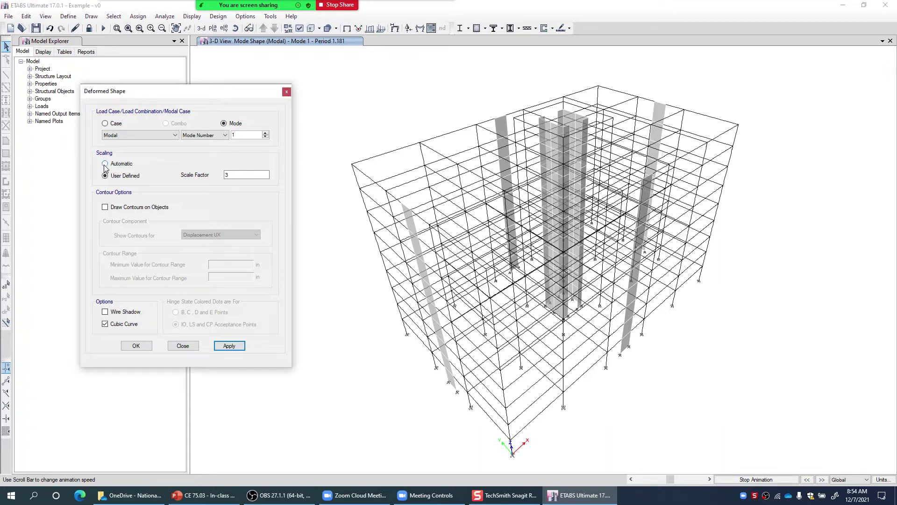
click(106, 164)
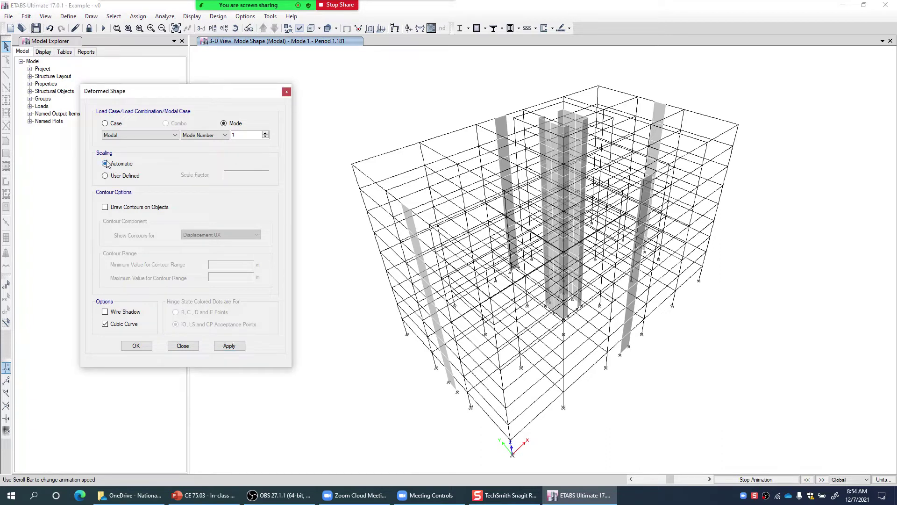
click(234, 349)
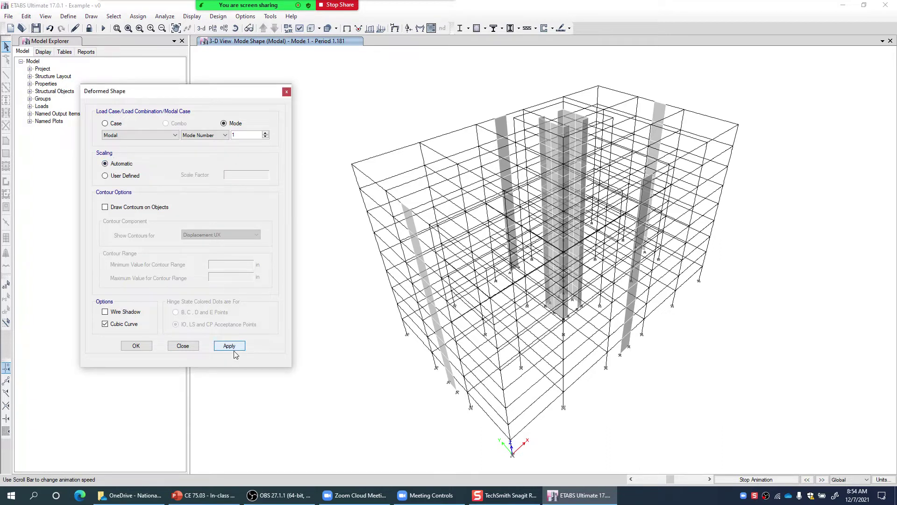
click(798, 446)
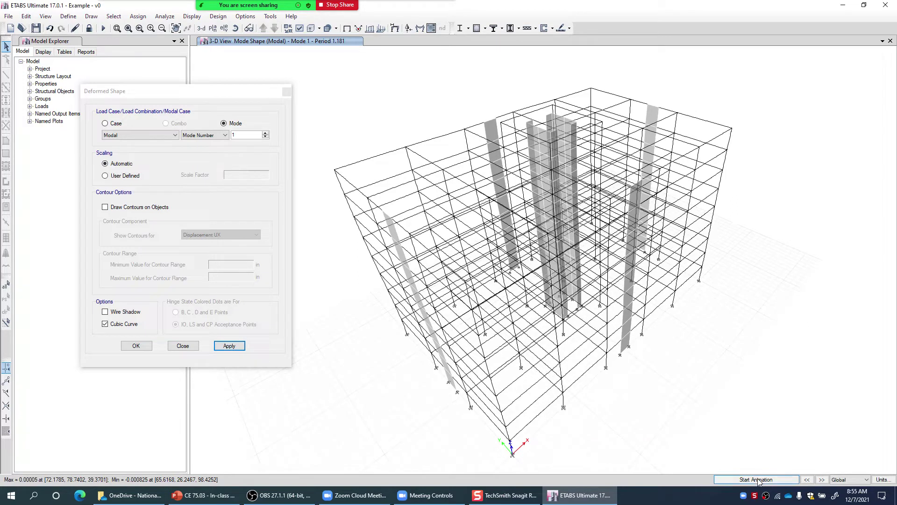
click(758, 480)
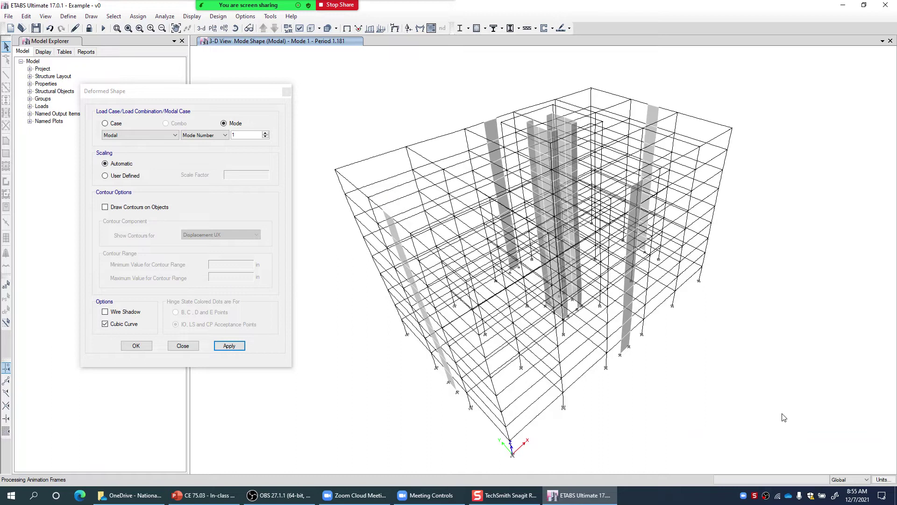
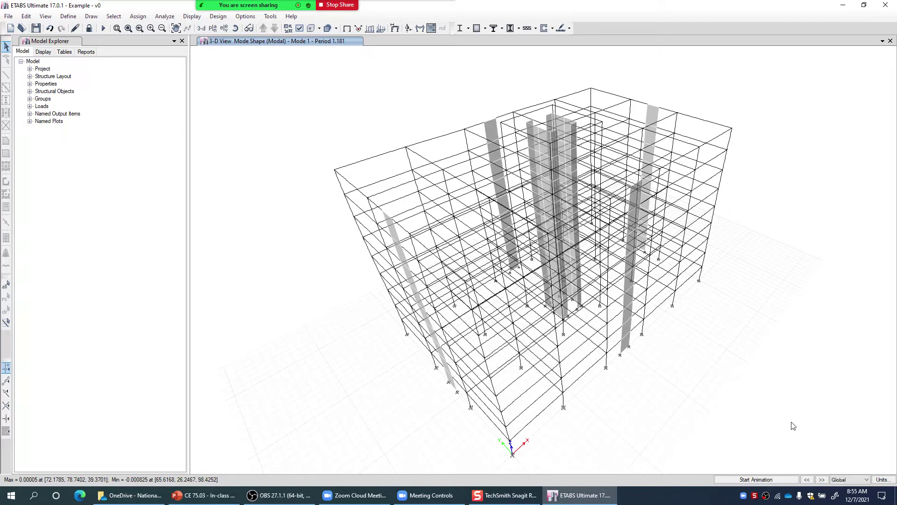
Step: Step through the mode 2 and mode 3 shapes, animate mode 3, and stop the animation
click(819, 480)
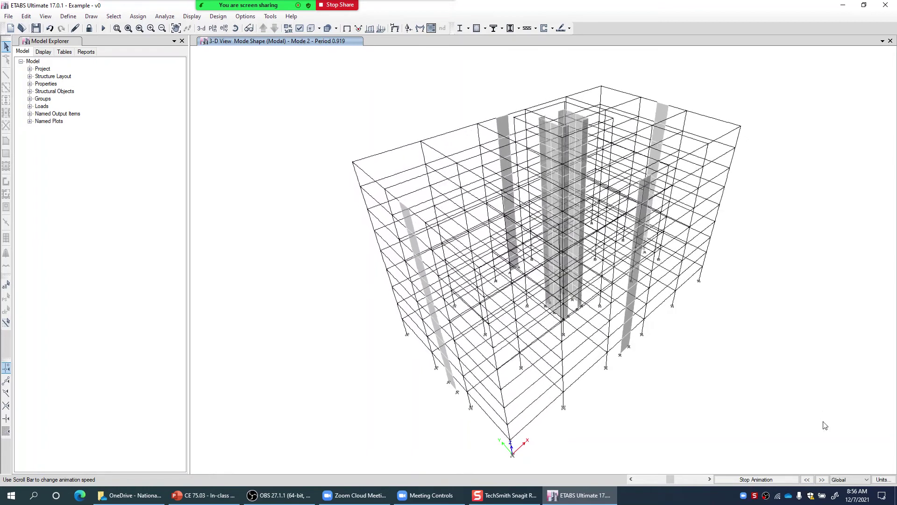
click(821, 480)
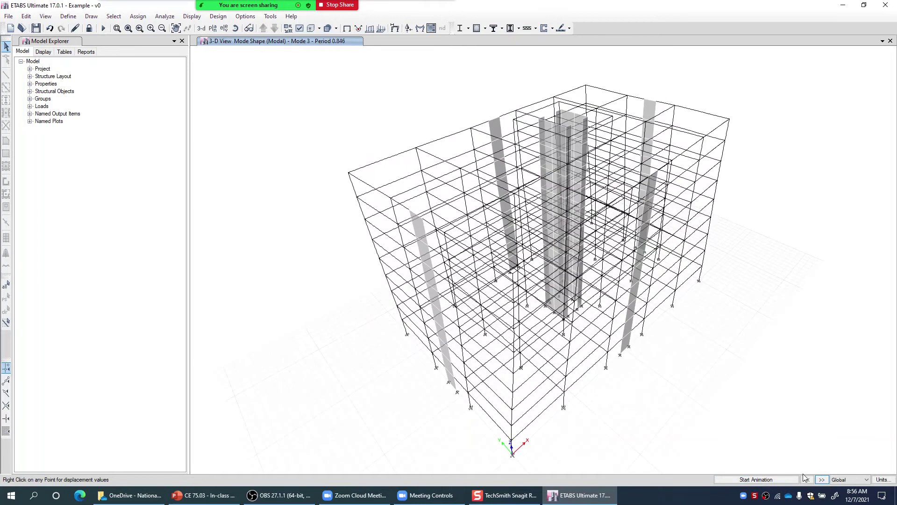
click(756, 480)
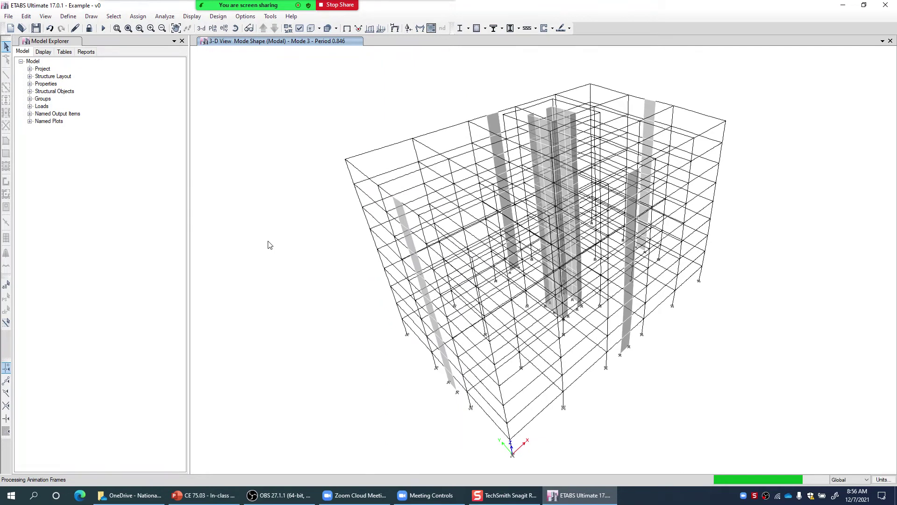
click(729, 480)
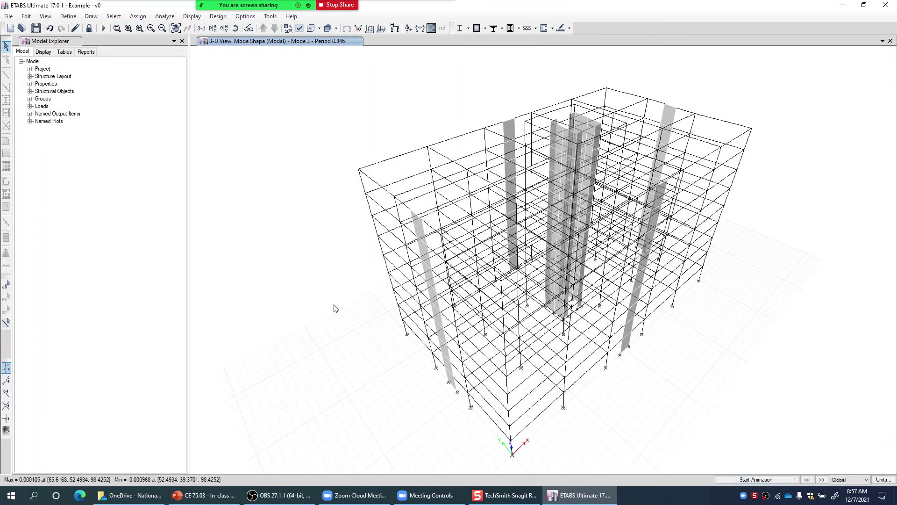
click(72, 18)
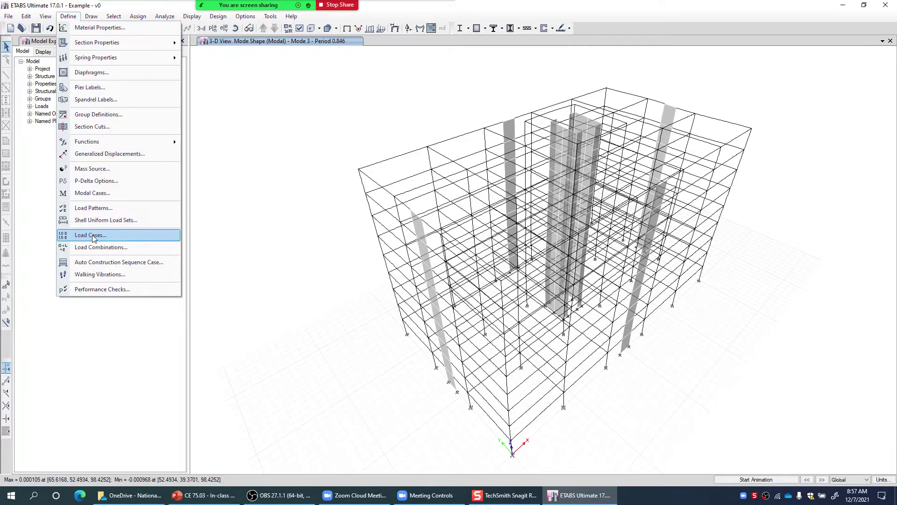
click(241, 220)
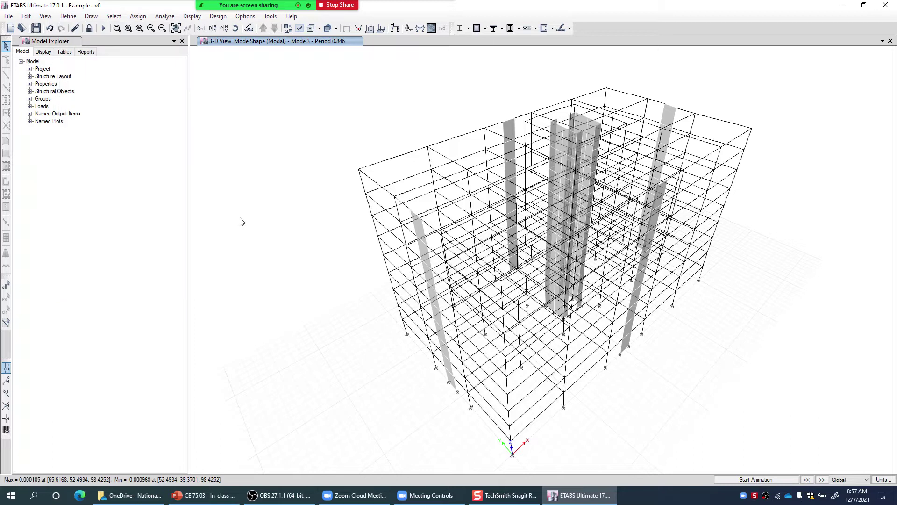
Step: Open the Example - v0 model from the ETABS Model - Without Run folder, discarding the changes to the current model
click(8, 16)
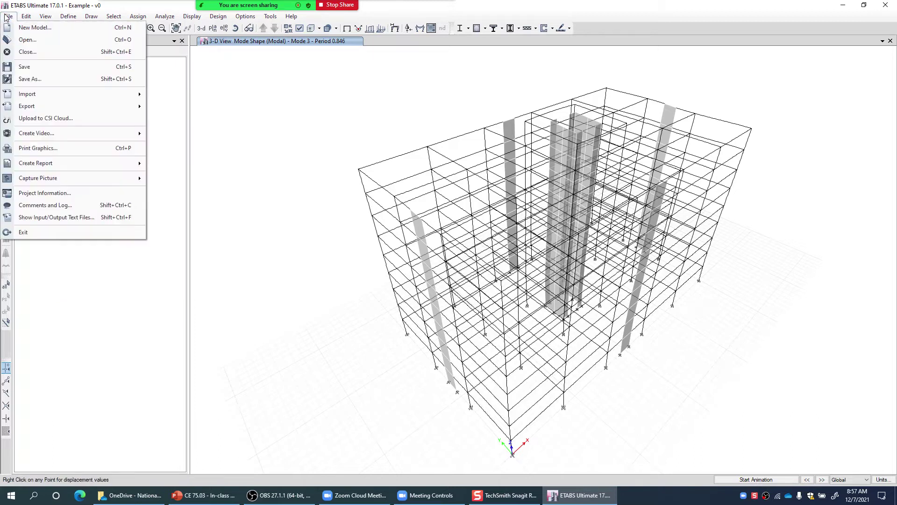
click(29, 41)
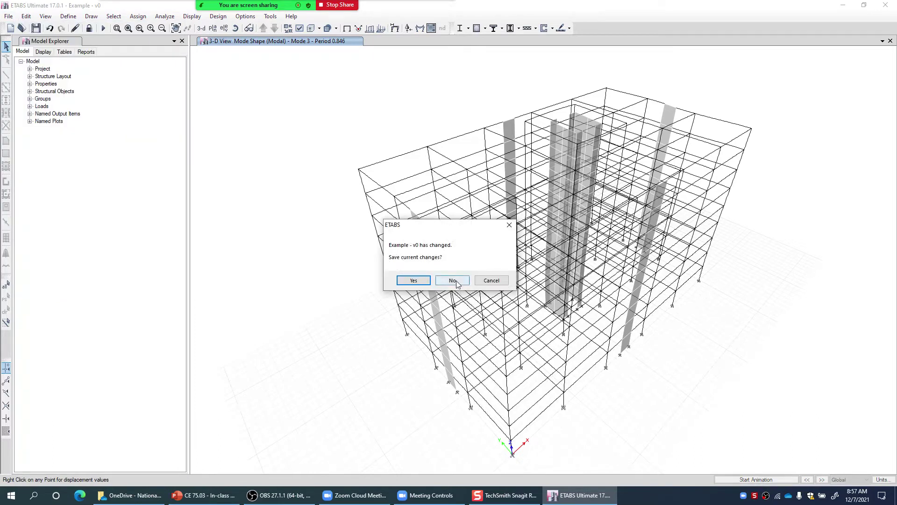
click(453, 280)
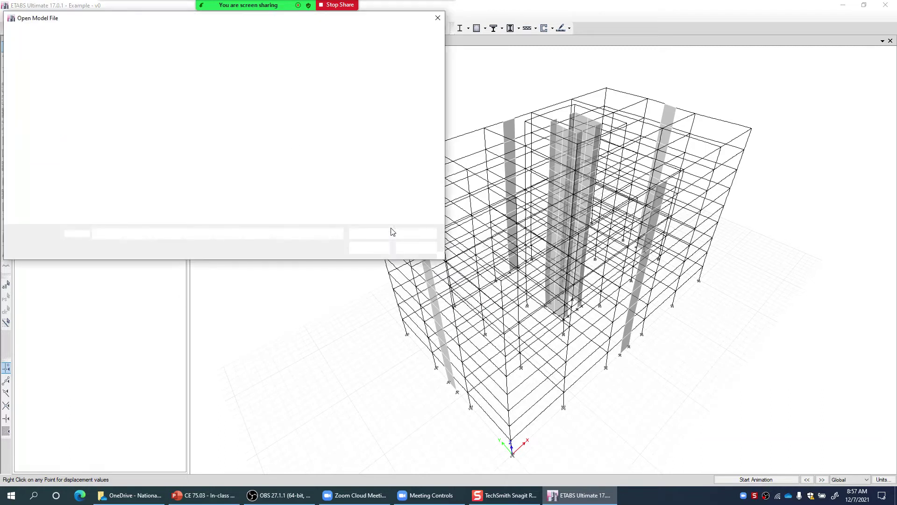
drag(186, 19, 288, 50)
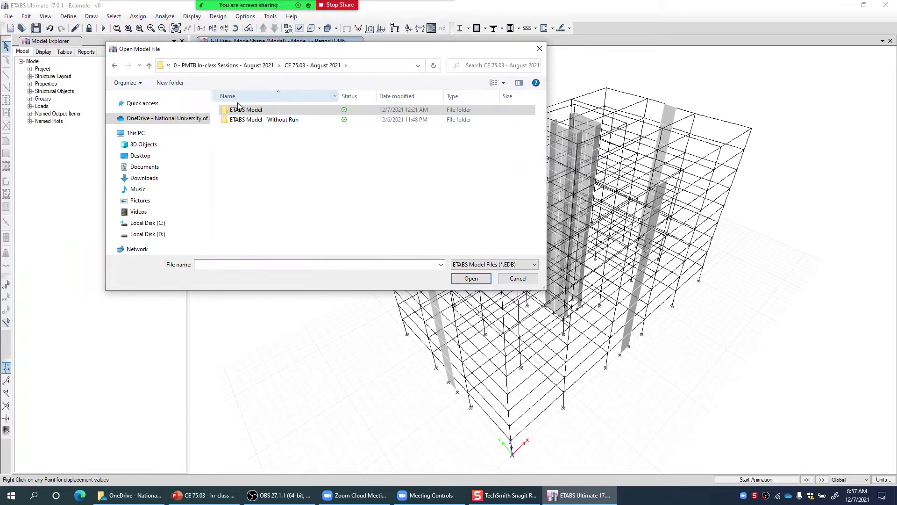
double_click(252, 119)
double_click(251, 110)
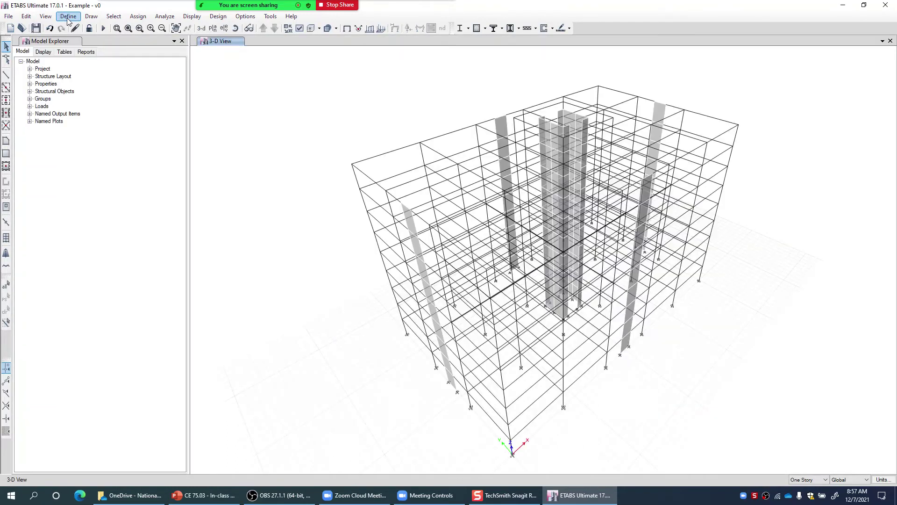
Step: Add a new load case named Pushover_Mode1_X
click(69, 18)
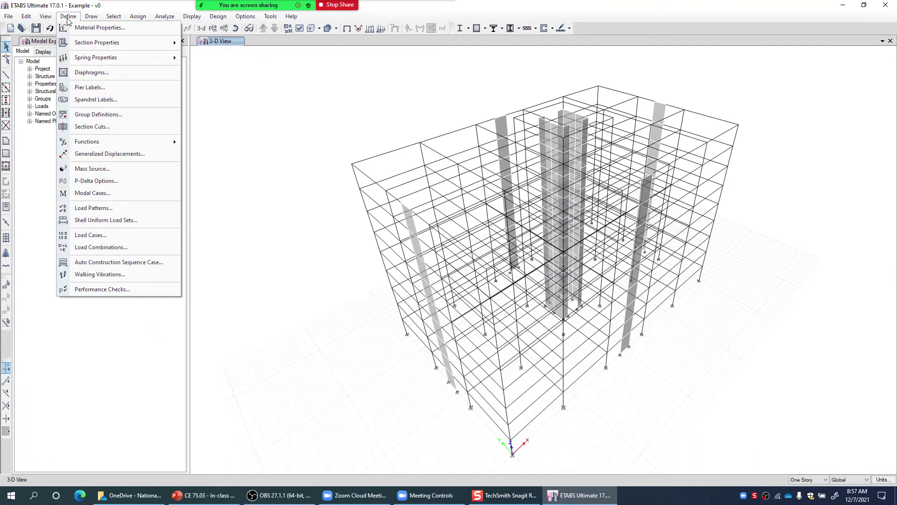
click(144, 238)
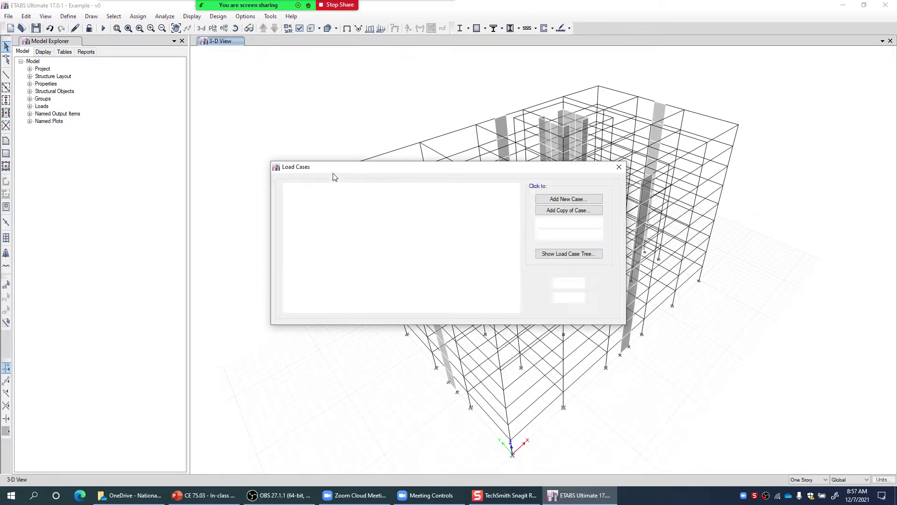
mouse_move(453, 273)
mouse_down()
mouse_move(454, 284)
mouse_move(453, 240)
mouse_move(454, 267)
mouse_up()
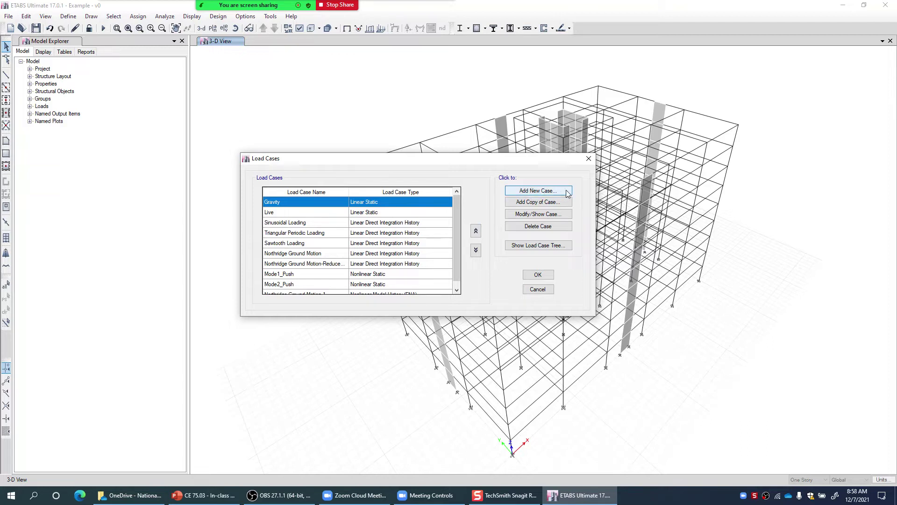
click(538, 191)
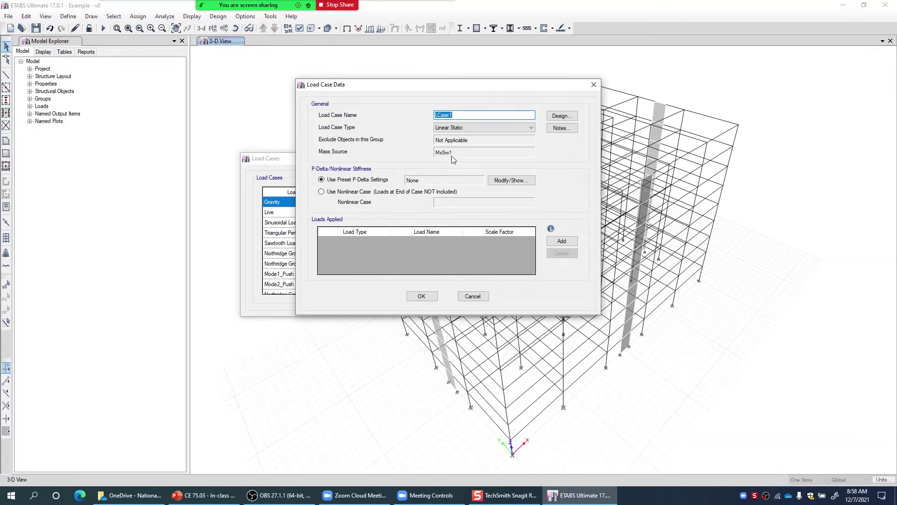
double_click(449, 115)
text(Pushover_Mod)
double_click(493, 115)
Step: Set the new load case's type to Nonlinear Static and keep Previous as its mass source
click(466, 128)
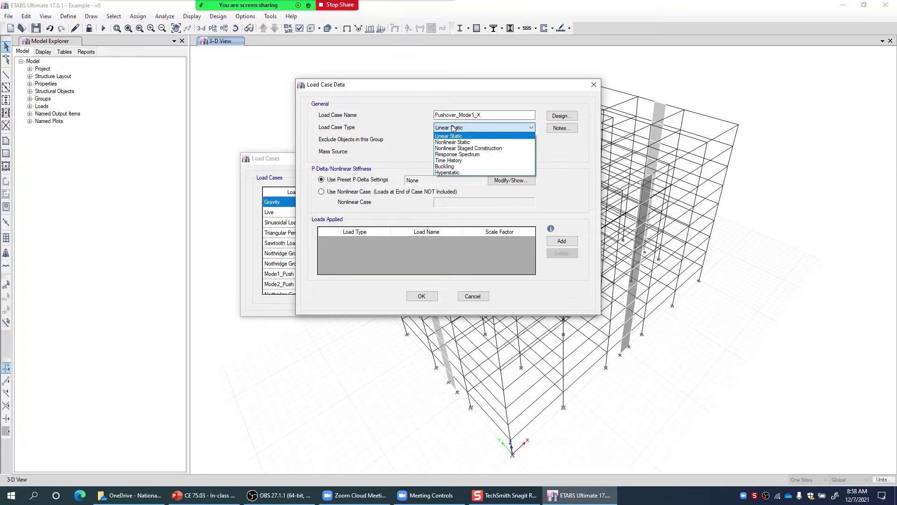
click(473, 143)
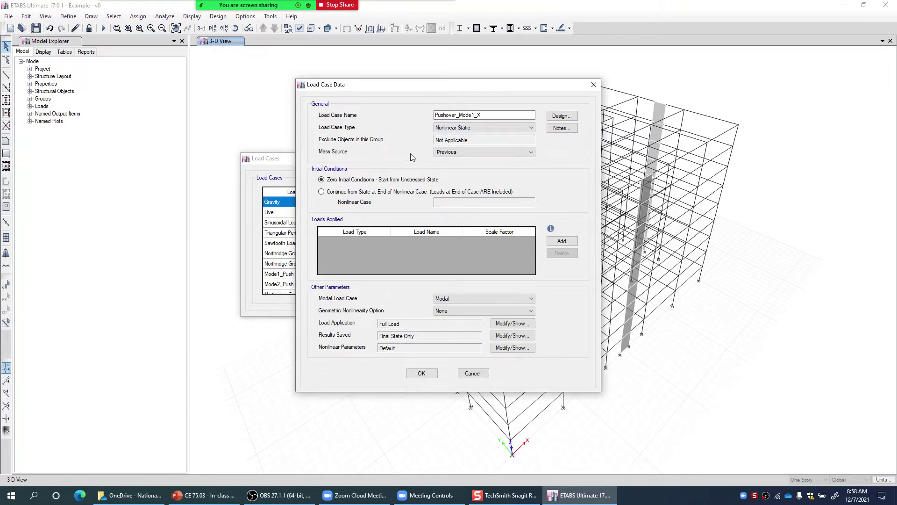
click(450, 154)
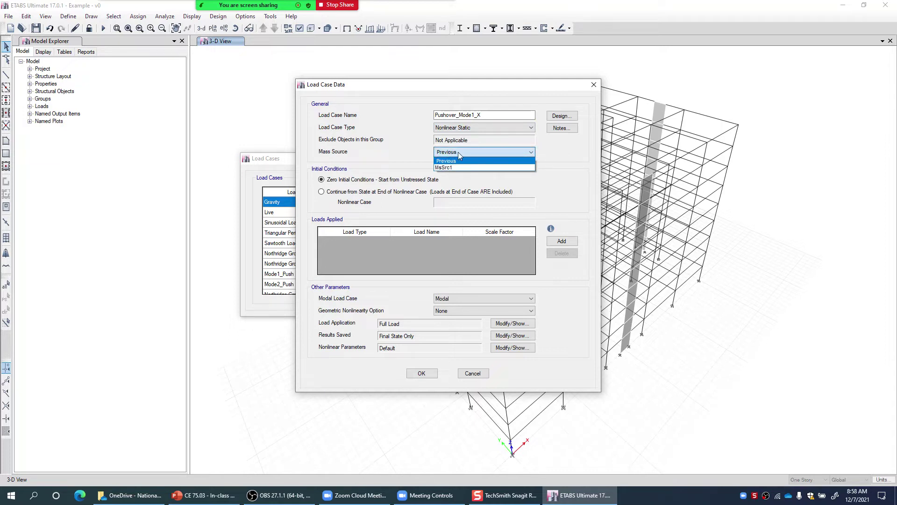
click(460, 160)
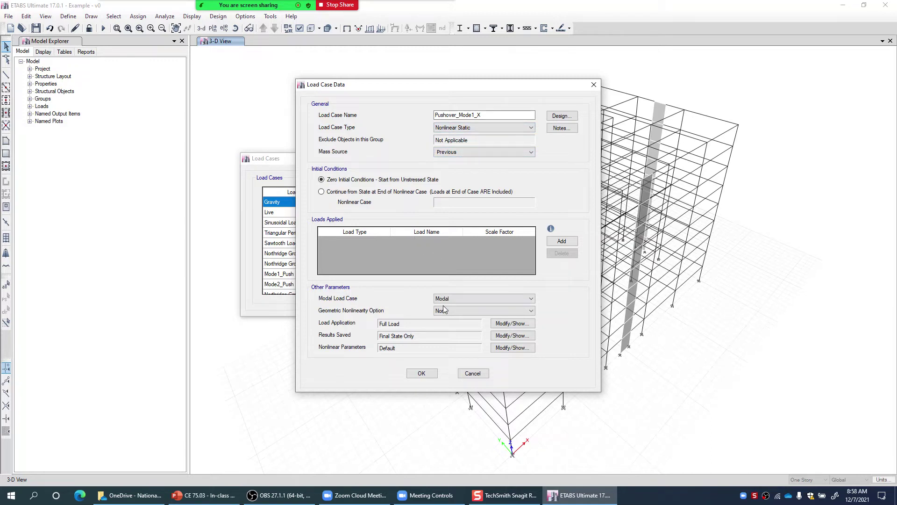
Step: Copy the load case name Pushover_Mode1_X, discard the new load case, and leave the load case definitions without saving
drag(486, 115, 420, 115)
key(ctrl+c)
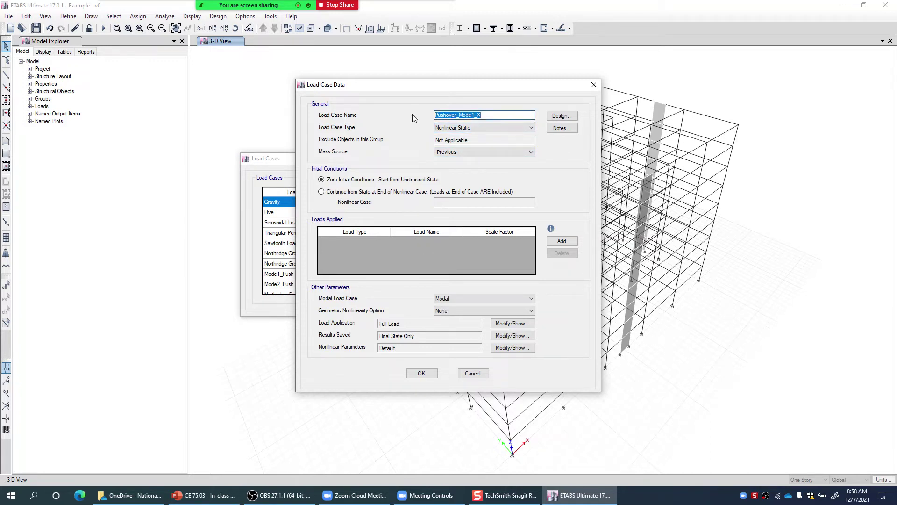
click(474, 373)
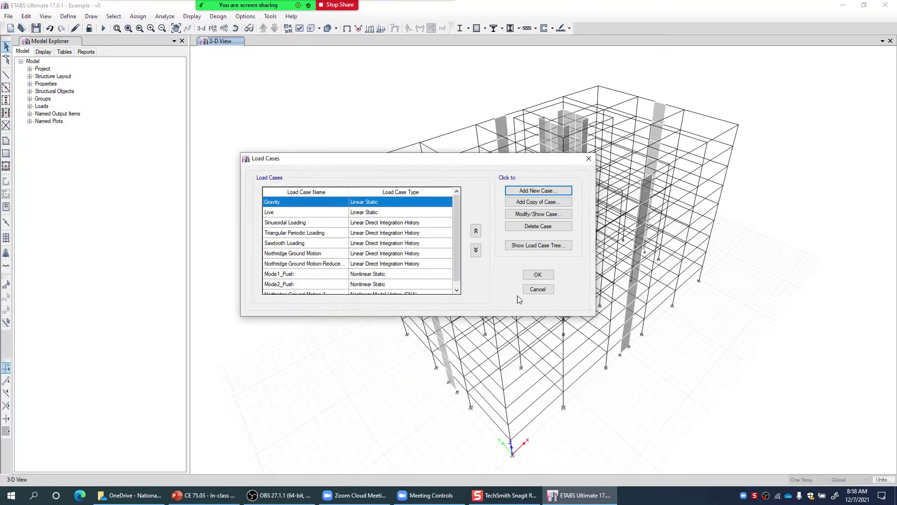
click(543, 288)
Step: Include specified load patterns in the MsSrc1 mass source and add the Live pattern with a multiplier of 0.25
click(68, 16)
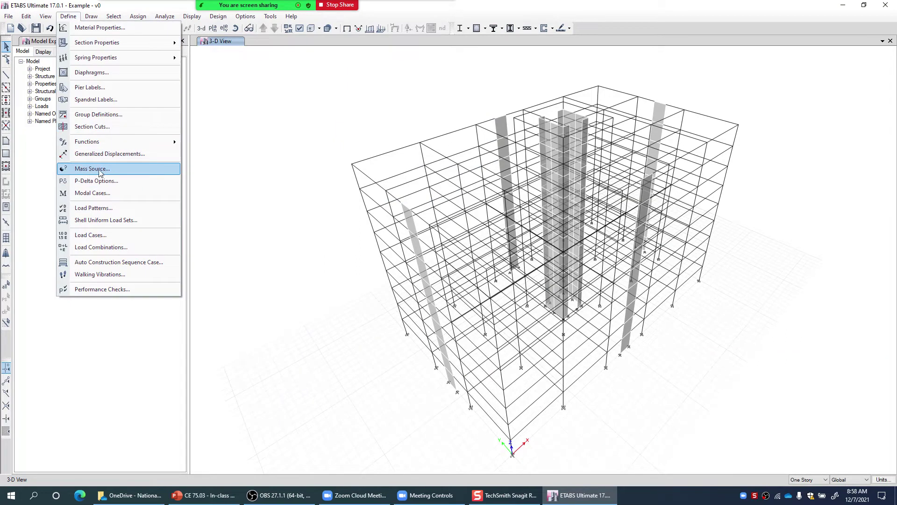
click(165, 176)
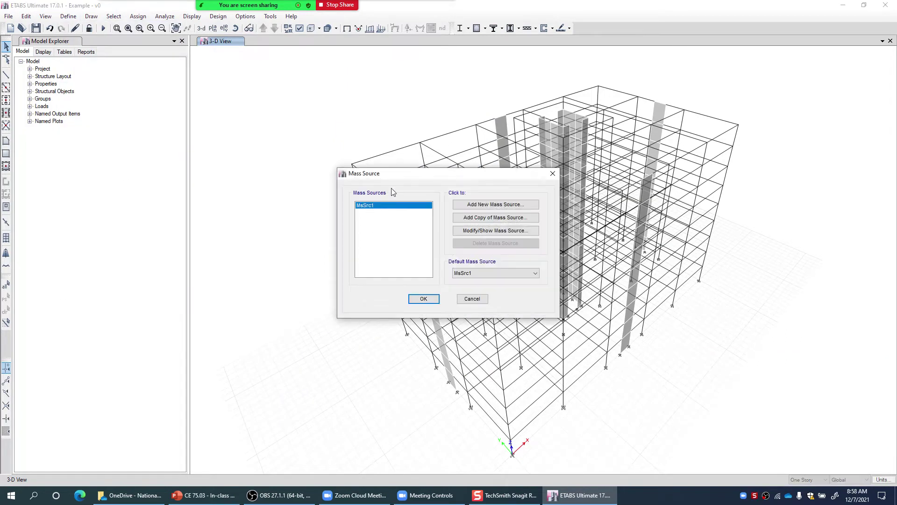
drag(403, 179, 371, 164)
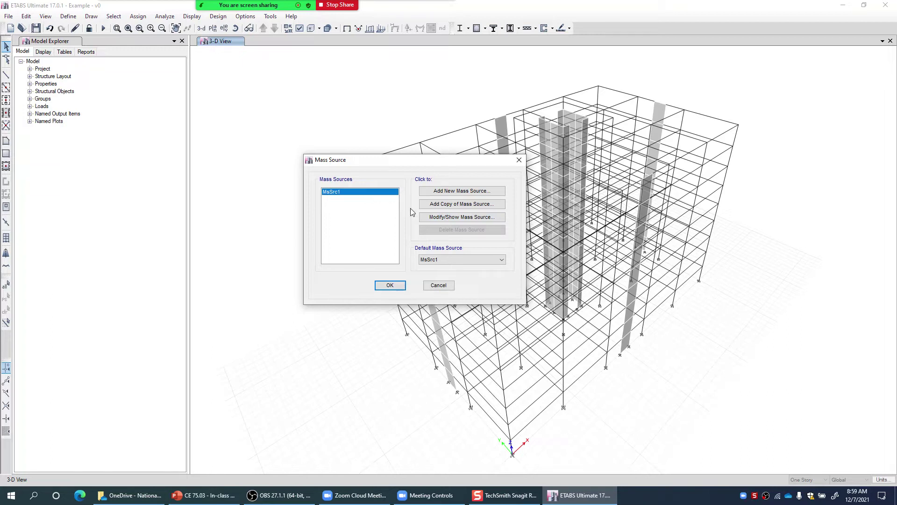
click(440, 219)
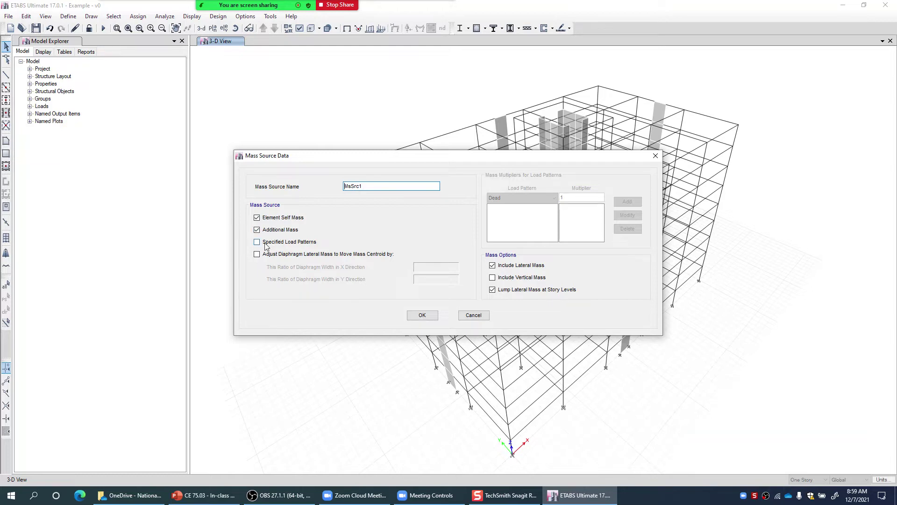
click(280, 243)
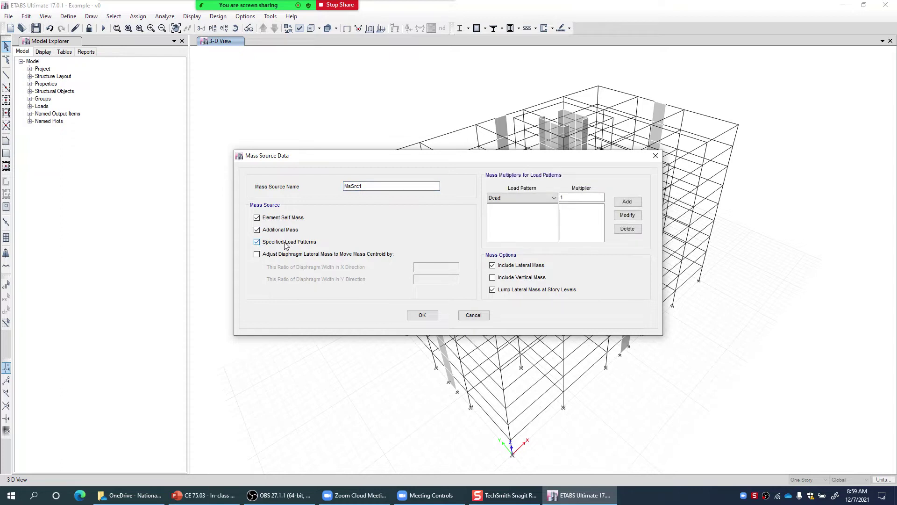
click(552, 199)
click(519, 211)
click(567, 199)
double_click(567, 198)
text(0.25)
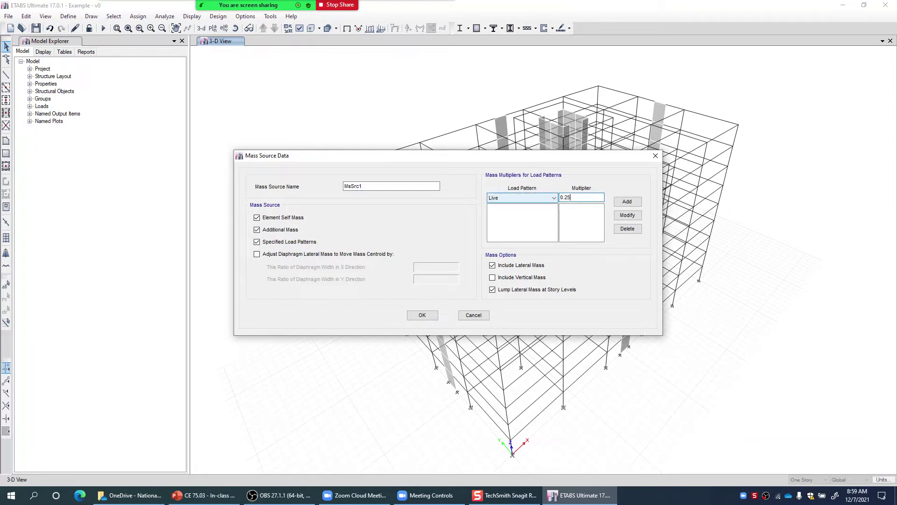
click(627, 205)
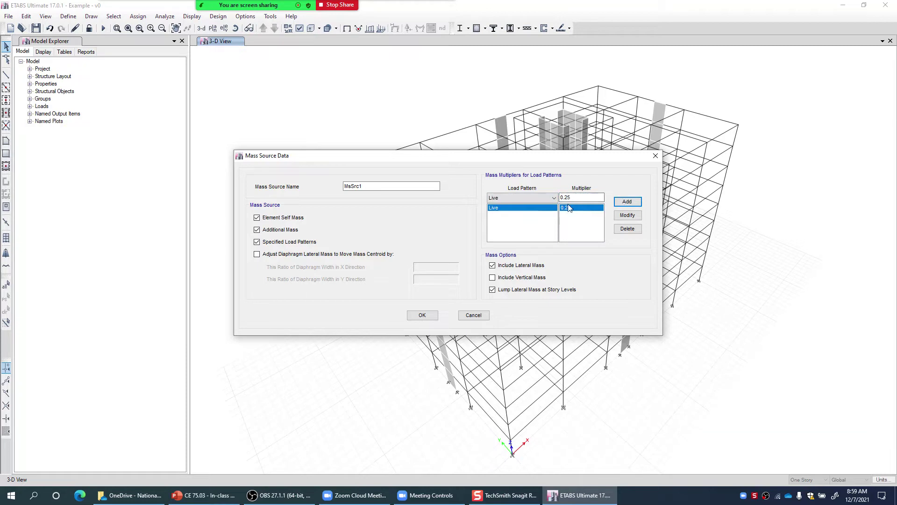
Step: Accept the MsSrc1 mass source while ignoring the pending Dead pattern edit, and confirm the mass source definitions
click(537, 198)
click(516, 207)
double_click(369, 186)
click(382, 187)
click(422, 315)
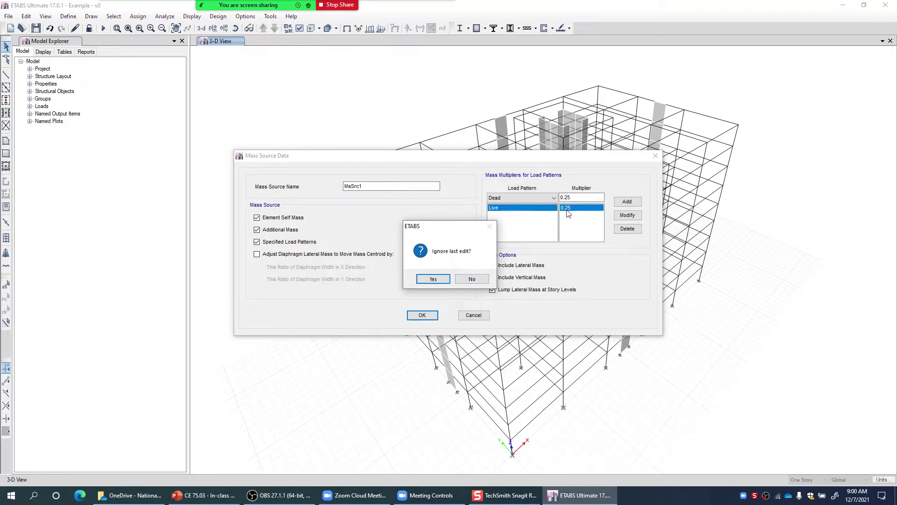
click(433, 279)
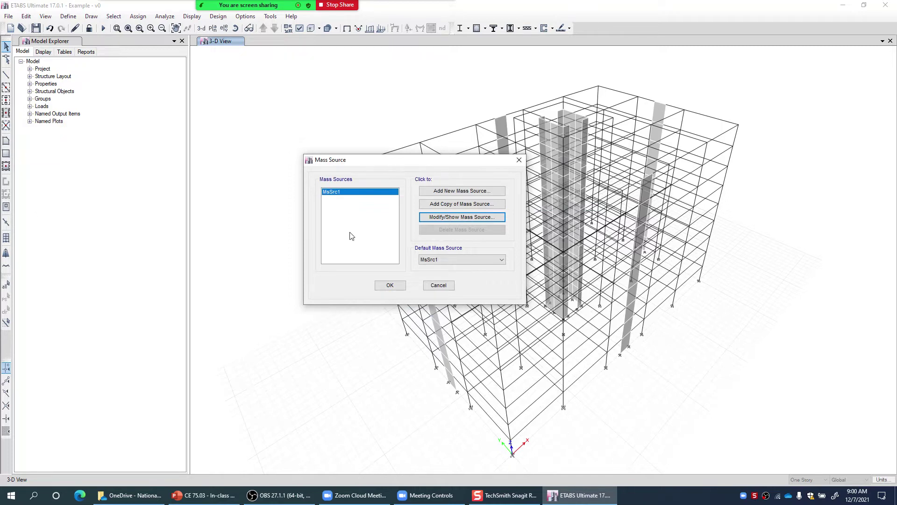
click(389, 285)
Step: Add a Nonlinear Static load case with the copied name Pushover_Mode1_X and MsSrc1 as its mass source
click(68, 16)
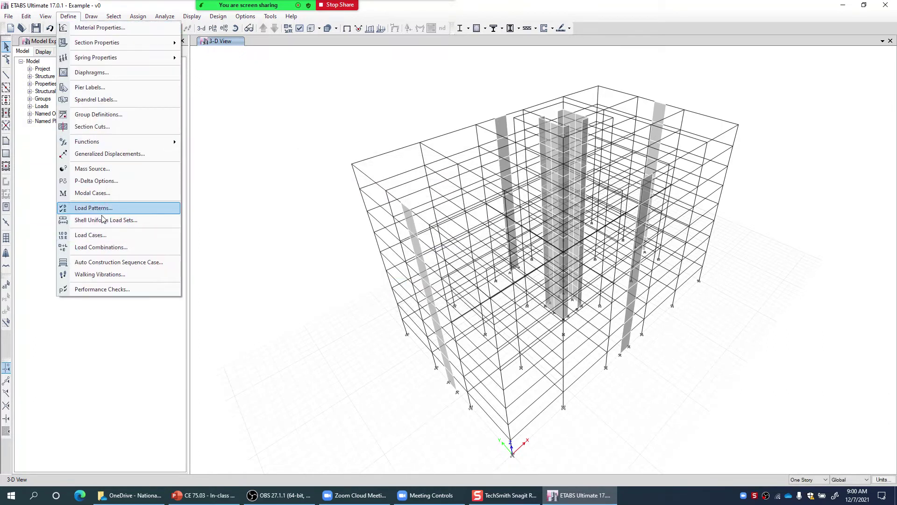
click(102, 235)
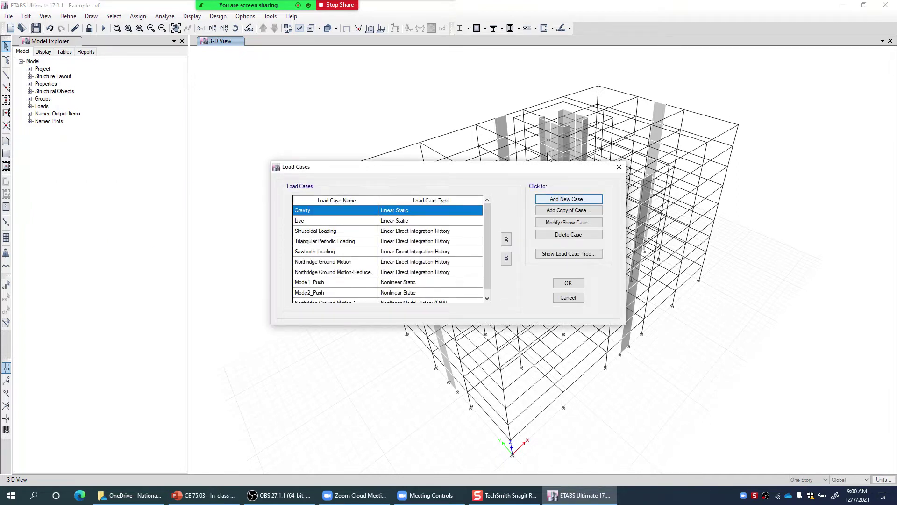
click(564, 204)
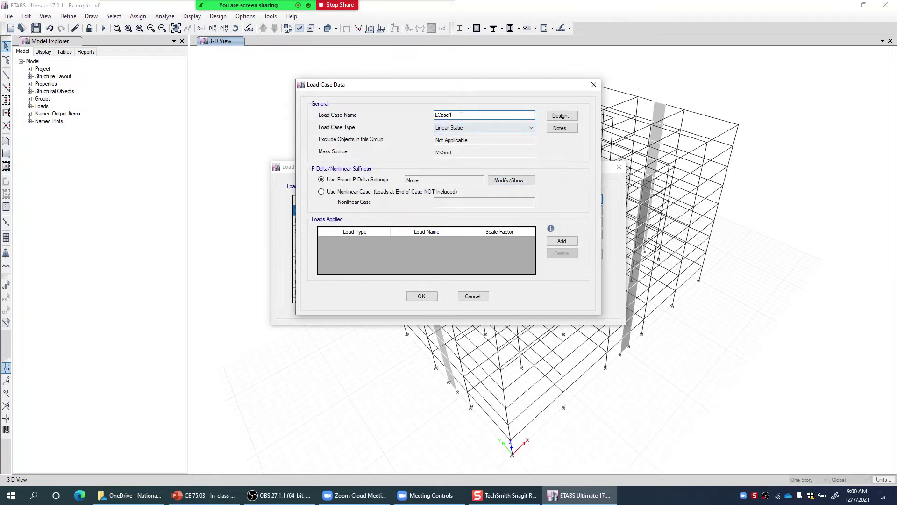
key(ctrl+v)
click(472, 129)
click(455, 140)
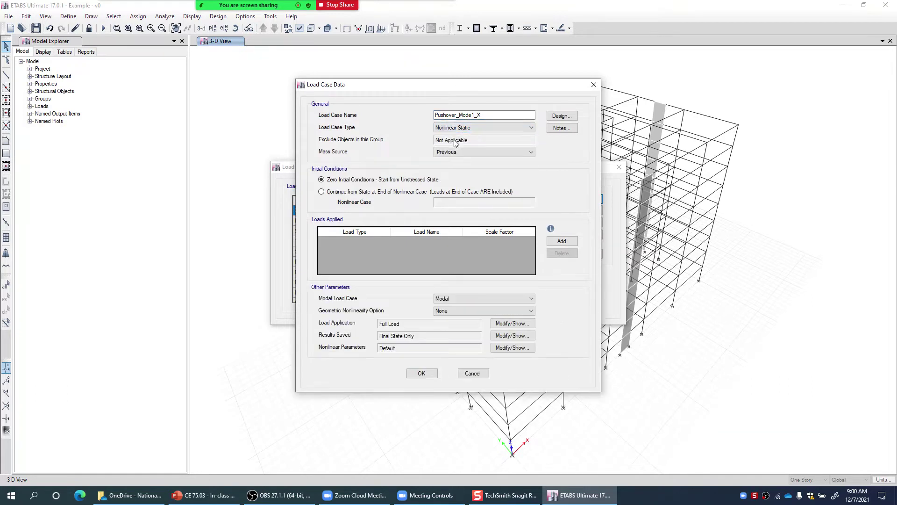
click(459, 153)
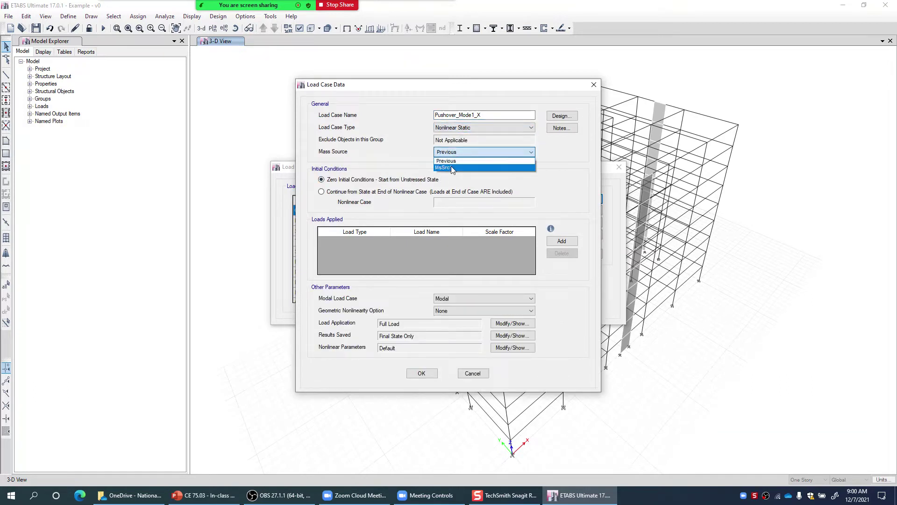
click(450, 167)
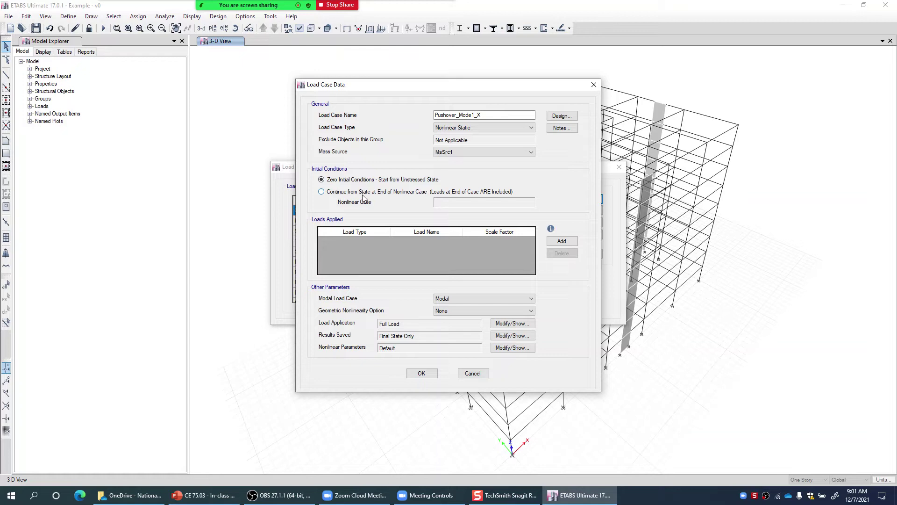
Step: Make the new case continue from the end of a nonlinear case, check the available nonlinear cases, and discard the load case
click(330, 194)
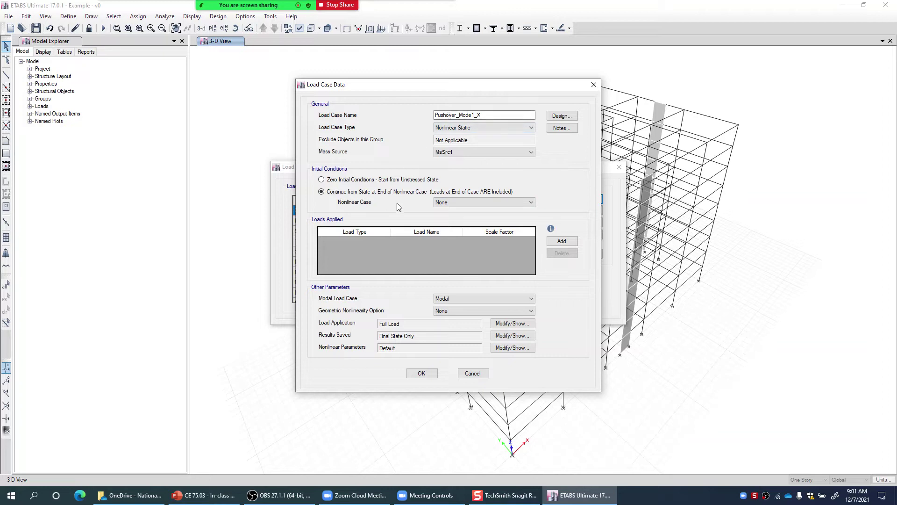
click(473, 203)
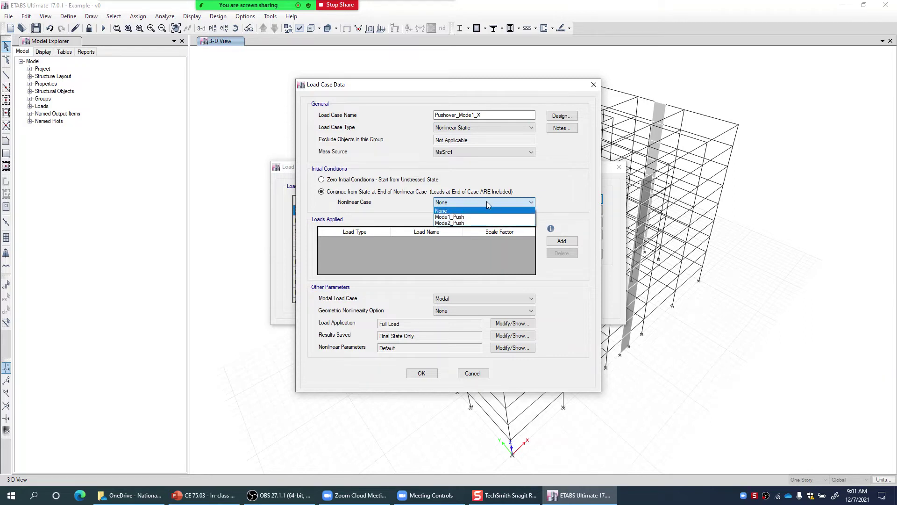
click(454, 204)
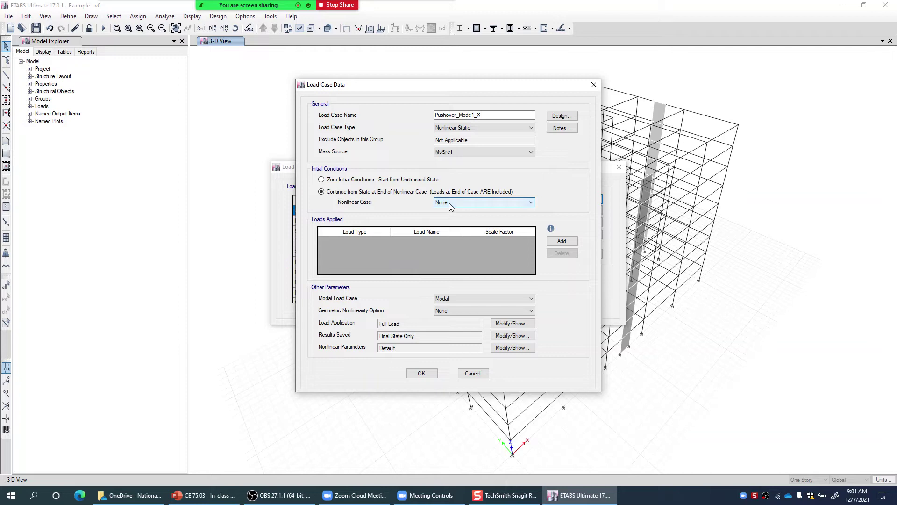
click(449, 203)
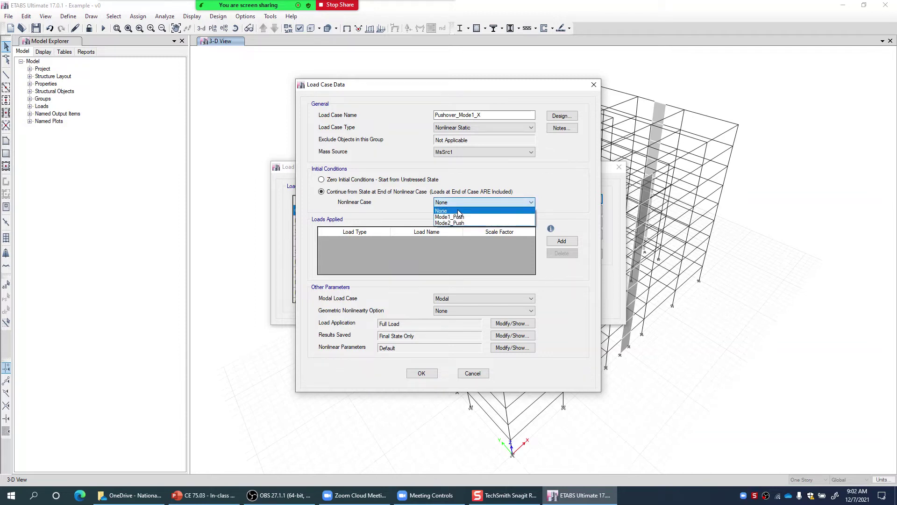
click(471, 203)
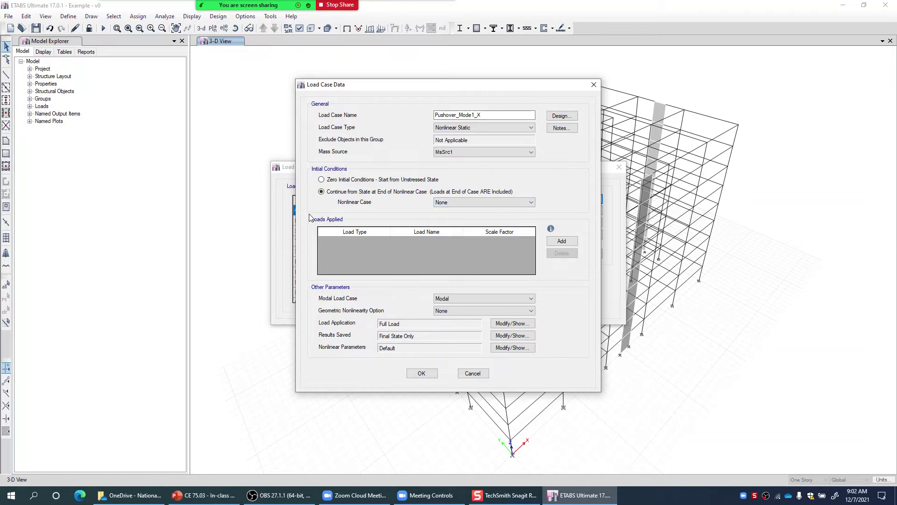
click(437, 203)
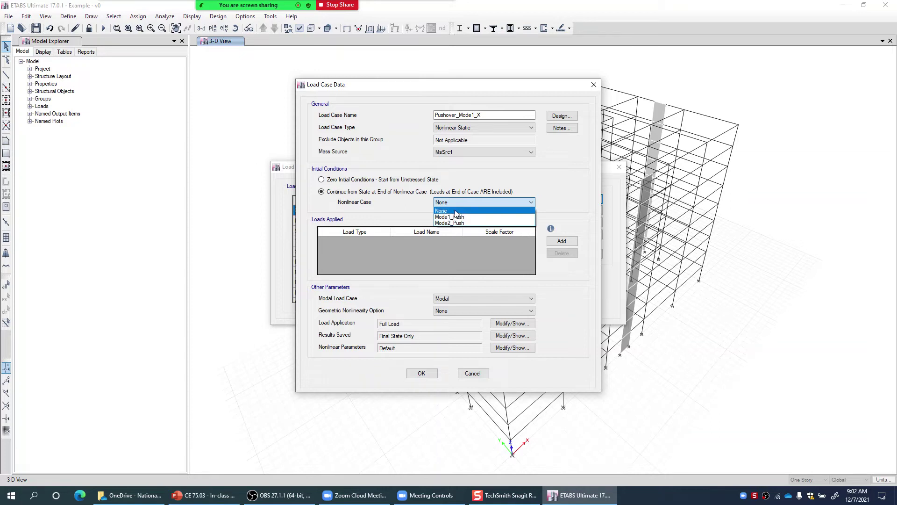
click(456, 203)
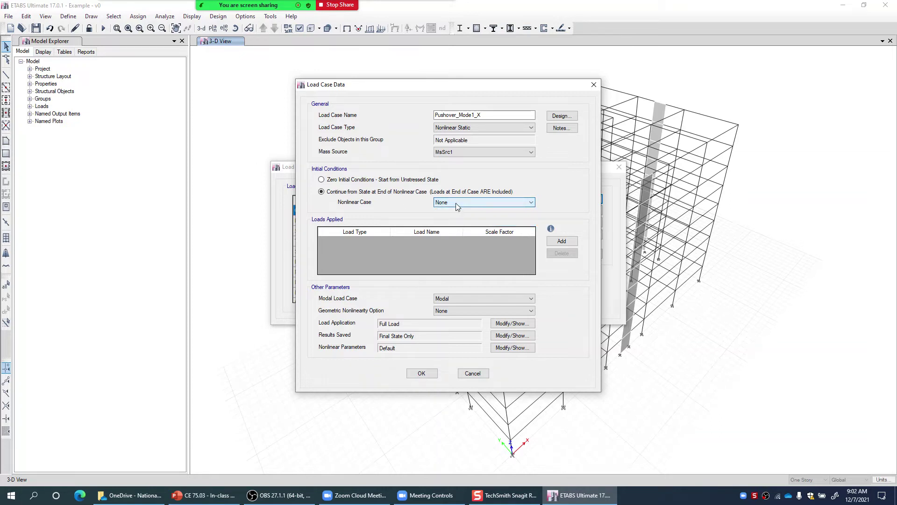
click(469, 373)
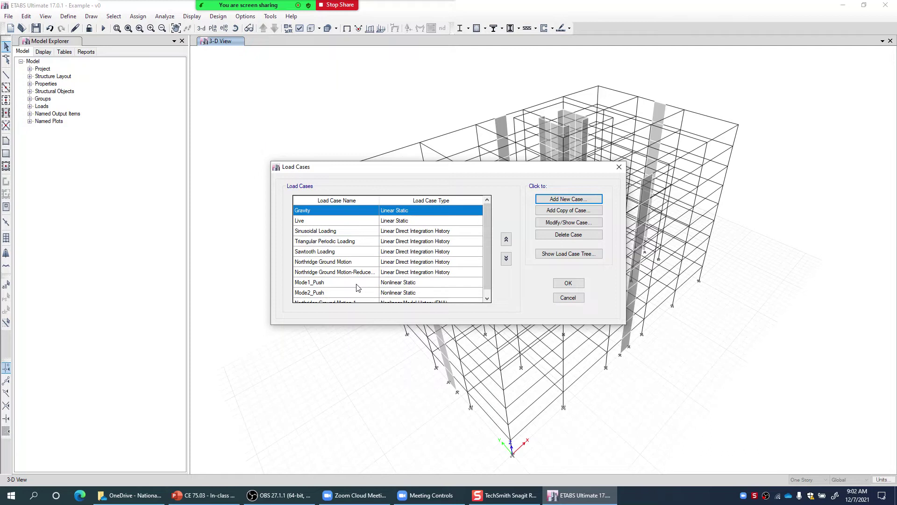
Step: Create a copy of the Gravity load case named Gravity-NL and set its type to Nonlinear Static
click(326, 222)
click(335, 211)
click(565, 213)
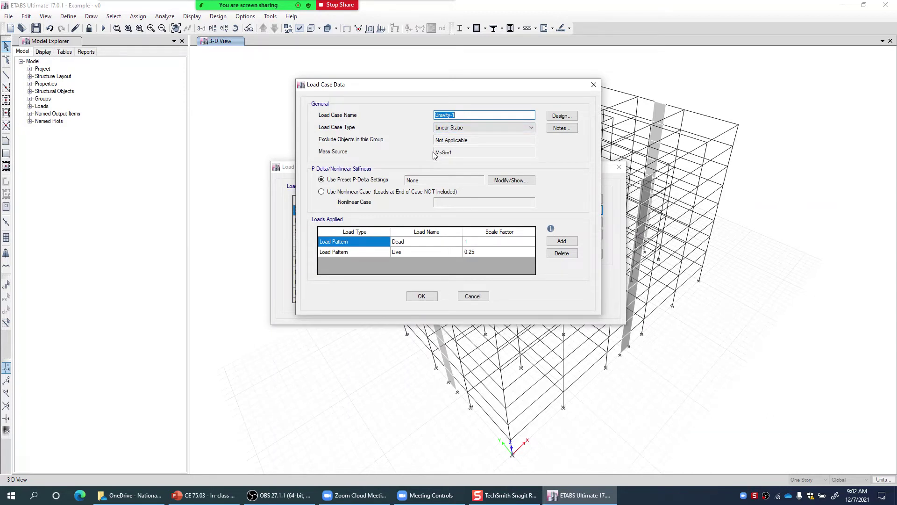
click(468, 116)
click(484, 127)
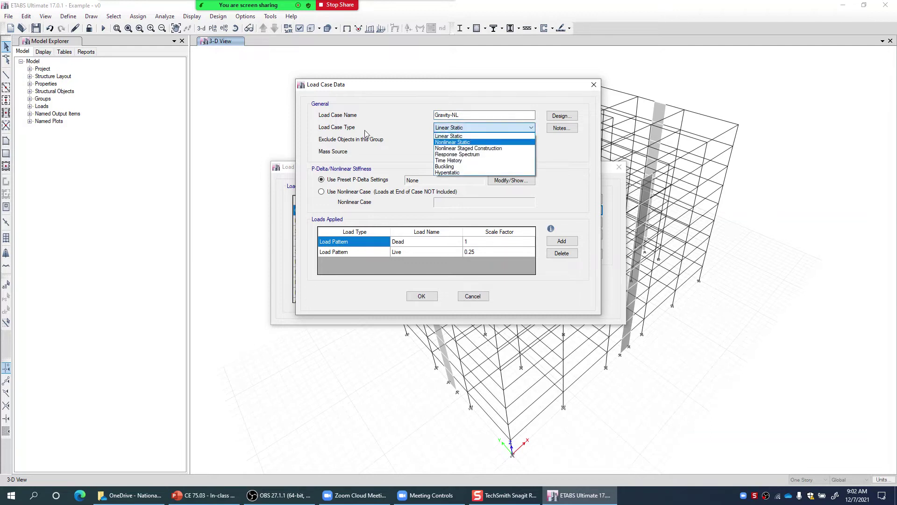
click(453, 142)
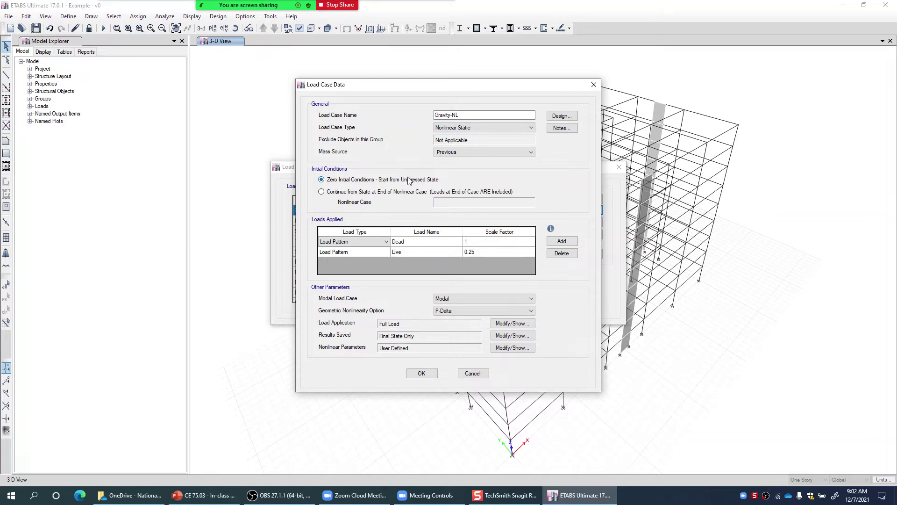
Step: Review the Gravity-NL case's name, type, and applied Dead and Live load patterns with their scale factors
double_click(446, 115)
click(470, 132)
click(470, 134)
click(386, 242)
click(388, 243)
click(447, 115)
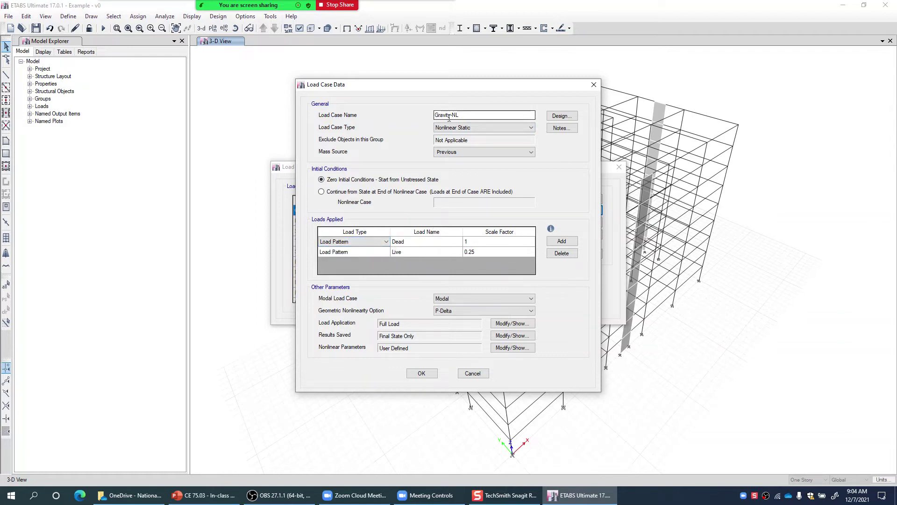
click(437, 242)
click(481, 246)
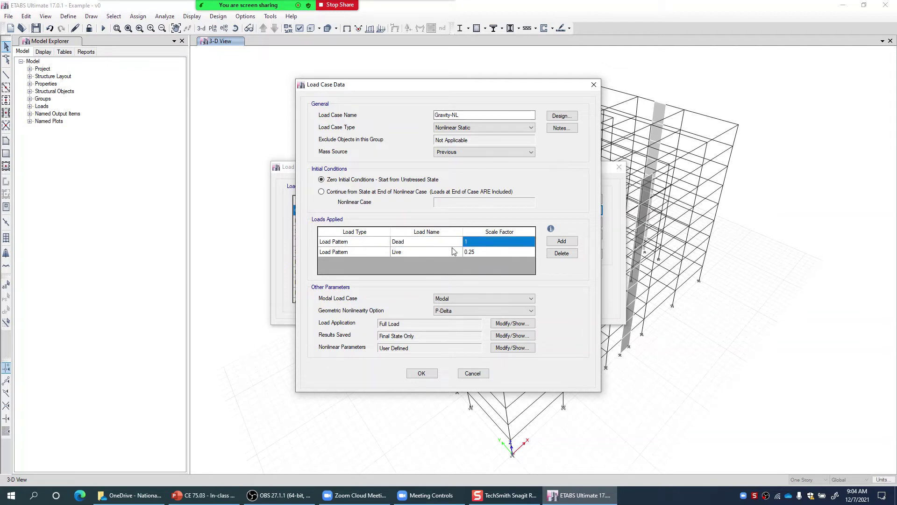
click(440, 251)
click(484, 254)
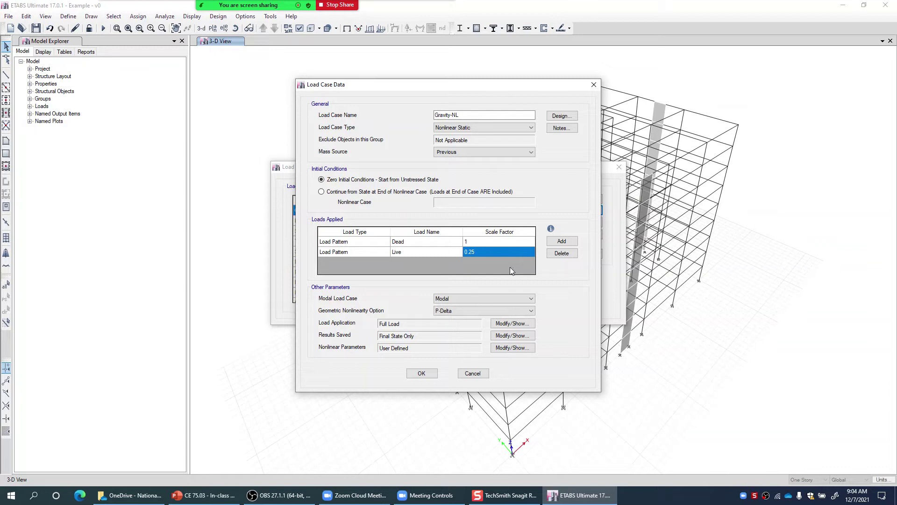
Step: Keep Modal as the Gravity-NL modal load case and P-Delta as its geometric nonlinearity option
click(472, 299)
click(469, 299)
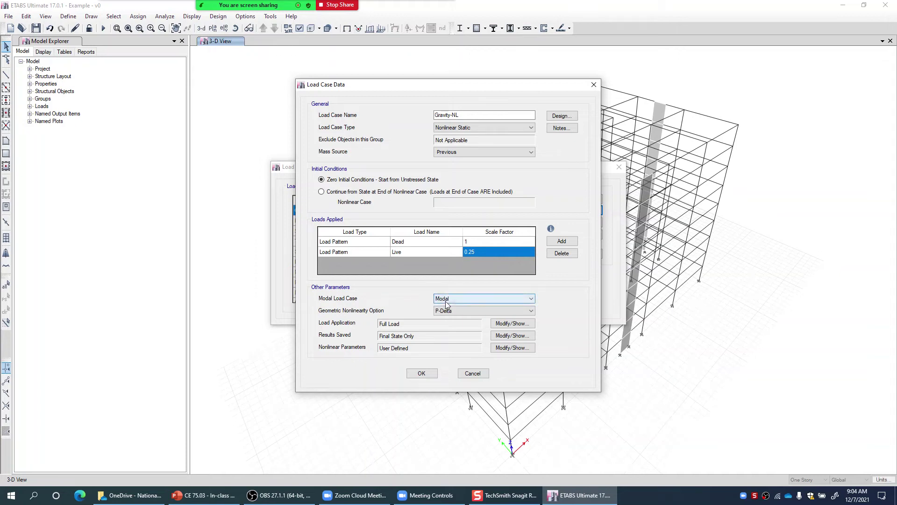
click(470, 299)
click(453, 305)
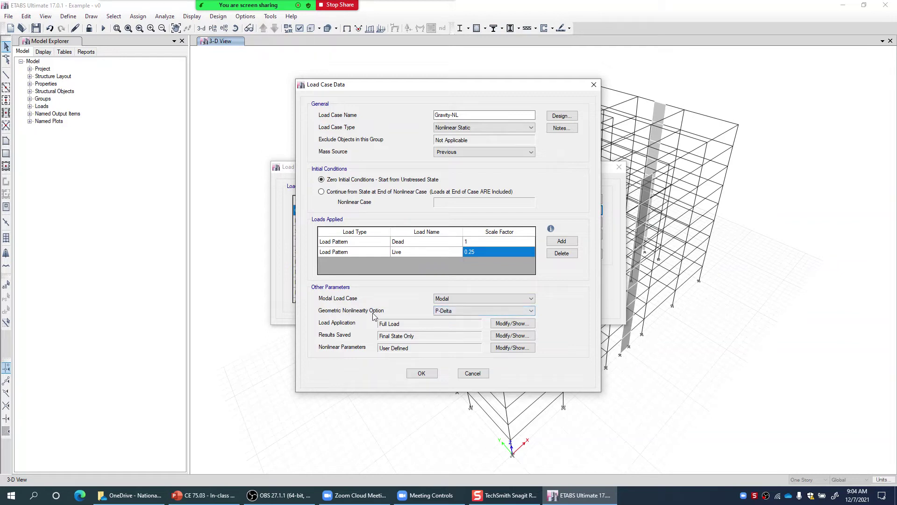
click(467, 312)
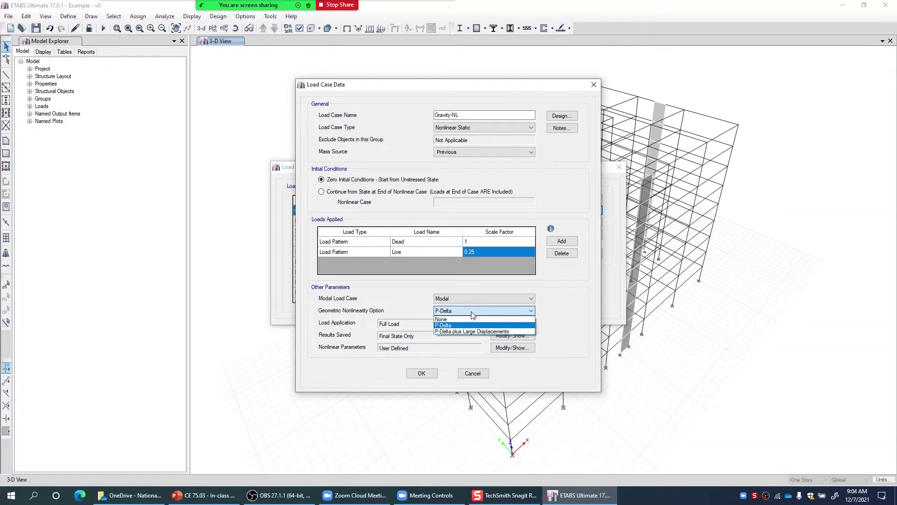
click(445, 326)
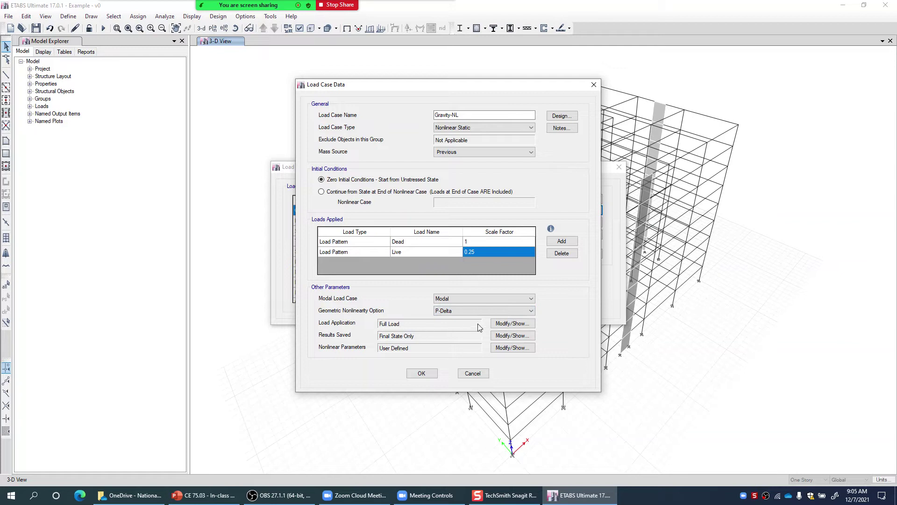
Step: Review the Displacement Control settings for the Gravity-NL load application, and keep Full Load as the control option
click(514, 324)
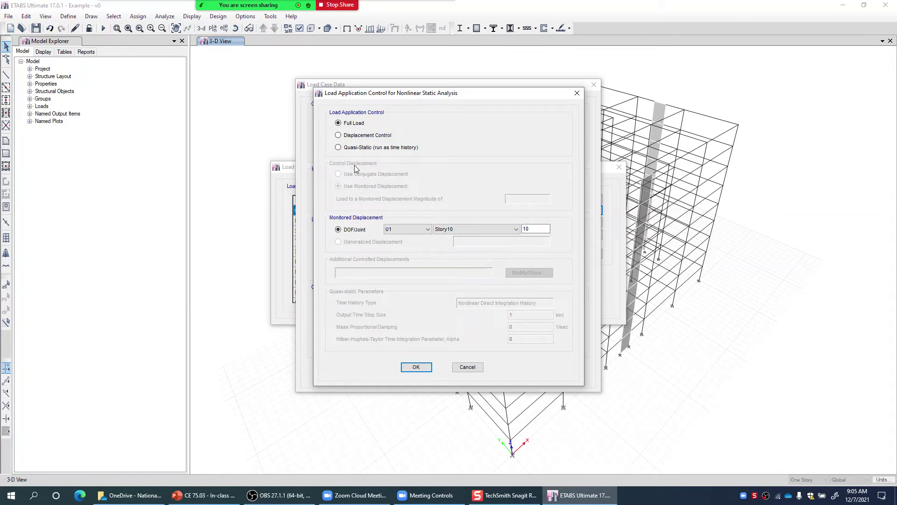
click(354, 128)
drag(413, 98, 664, 64)
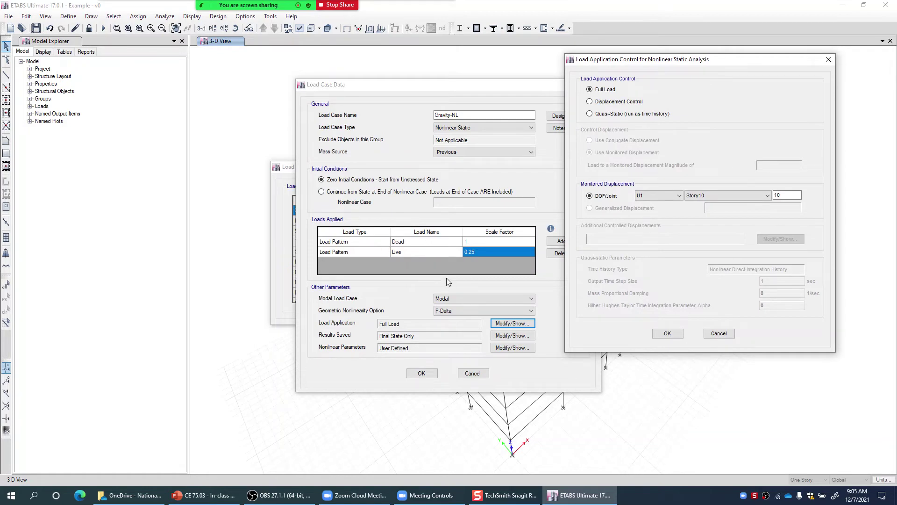
click(600, 103)
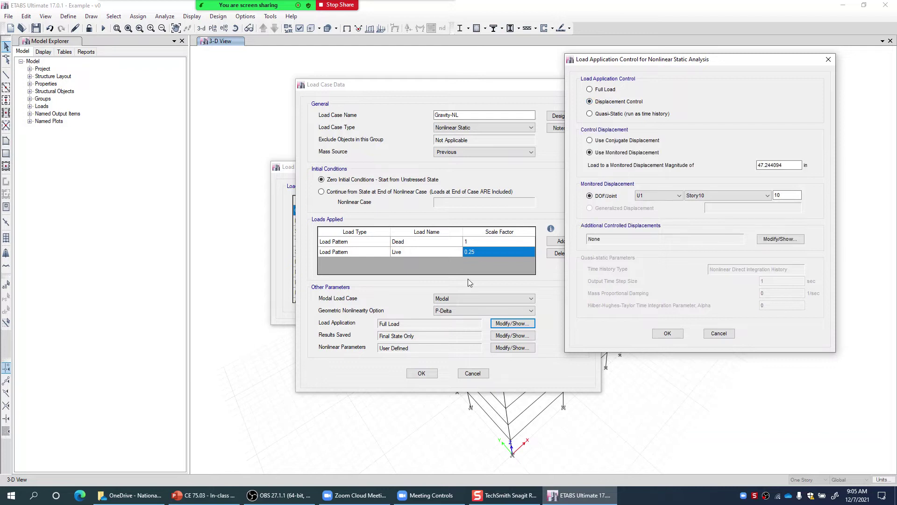
click(786, 164)
drag(786, 165, 743, 166)
click(610, 93)
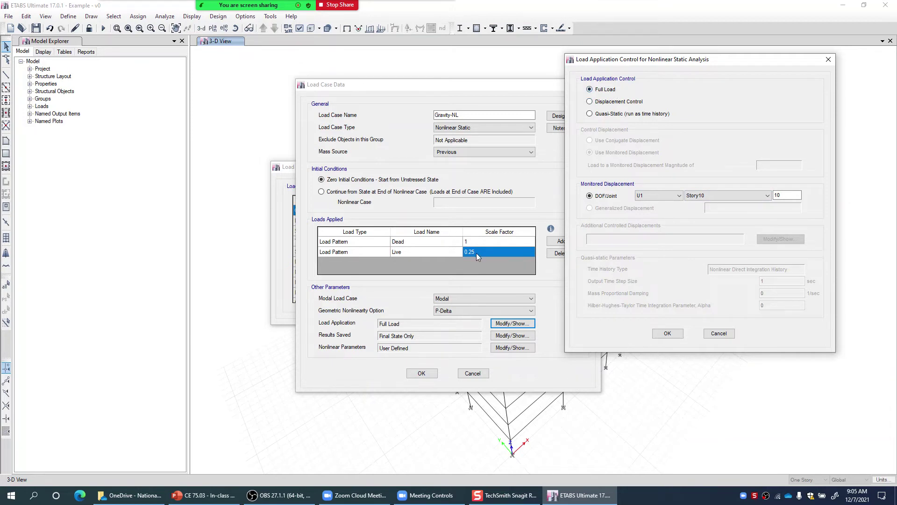
click(668, 334)
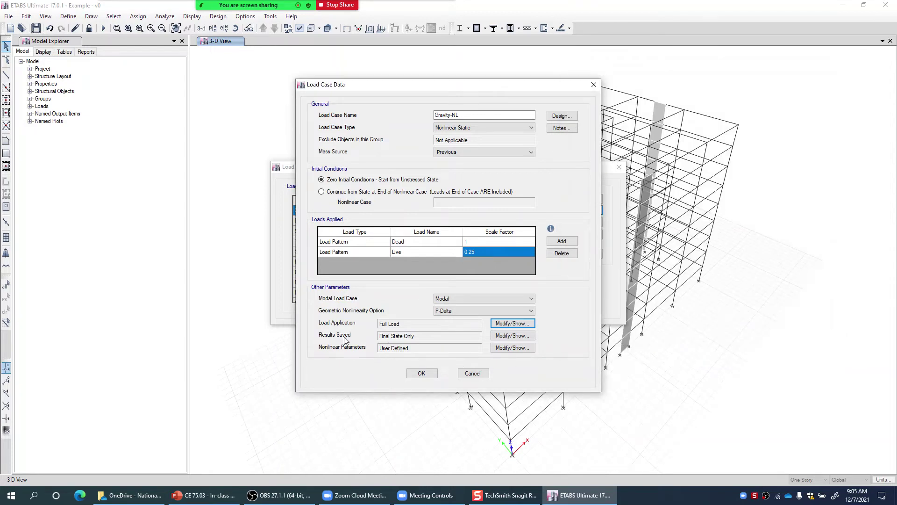
Step: Look at the Multiple States option for the Gravity-NL saved results, and keep Final State Only
click(518, 338)
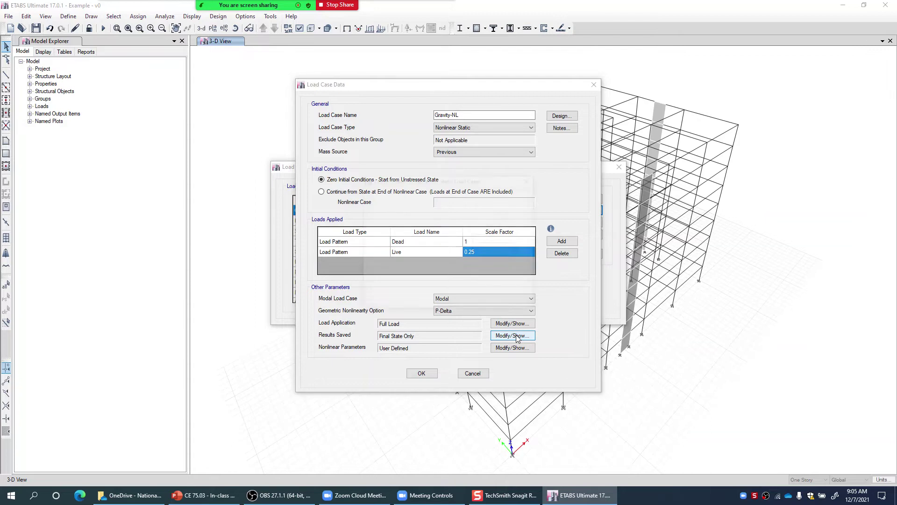
drag(438, 182, 577, 130)
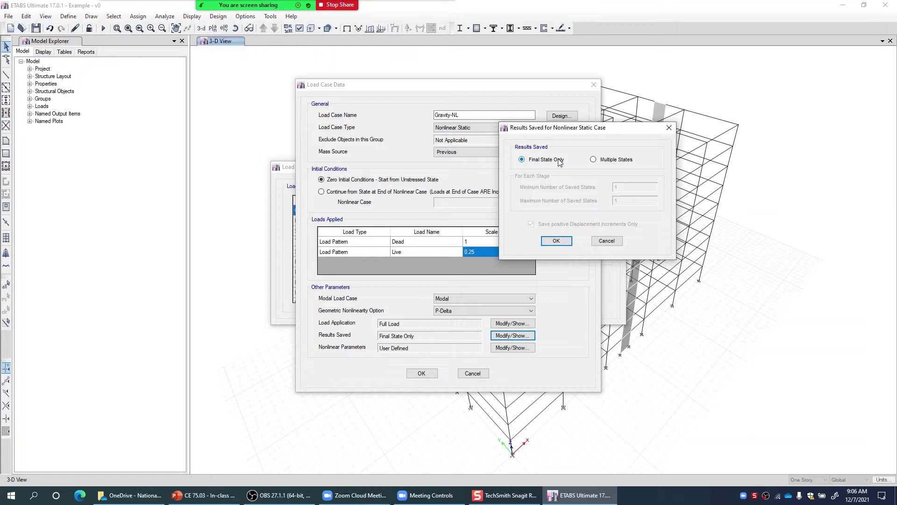
click(628, 163)
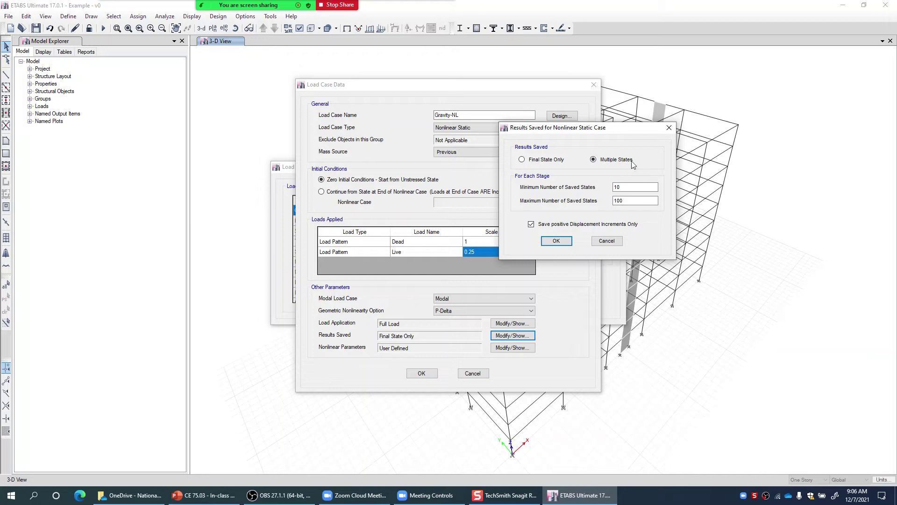
click(541, 160)
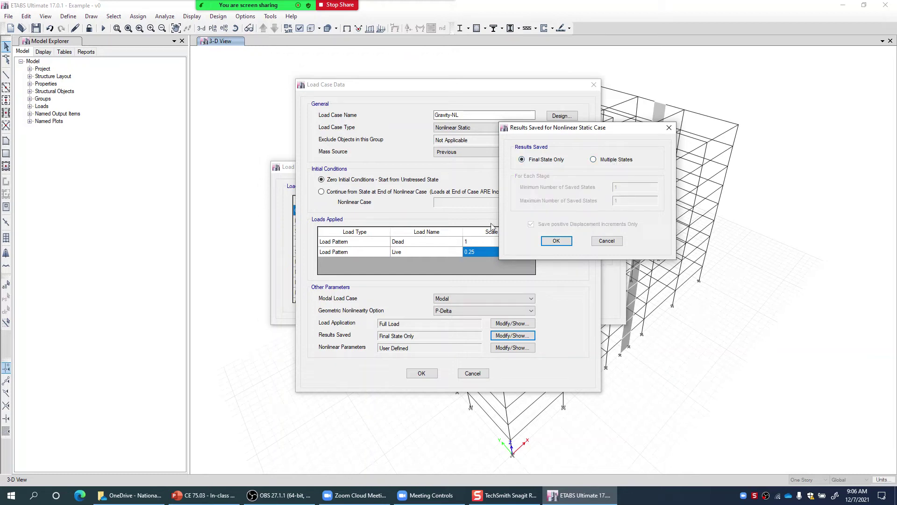
click(549, 239)
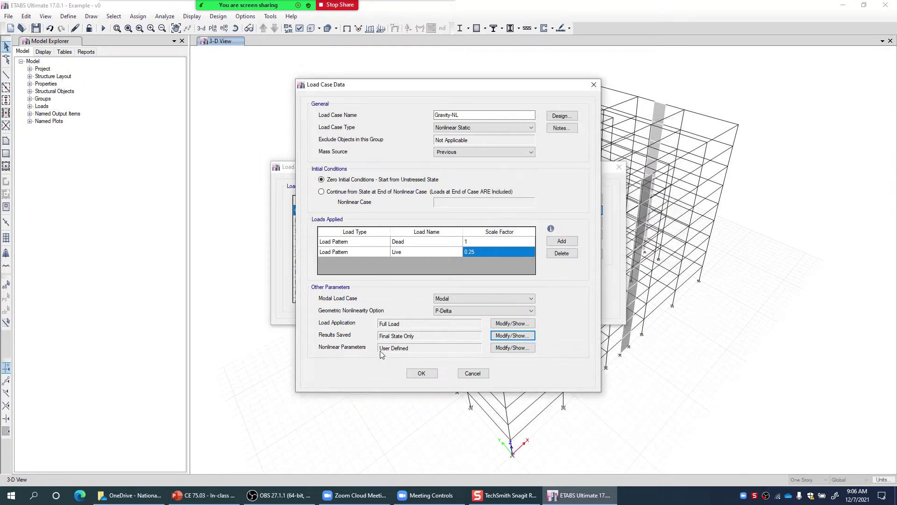
Step: Review the maximum total steps and iteration convergence tolerance in the nonlinear parameters without changing them, and accept the Gravity-NL load case
click(506, 351)
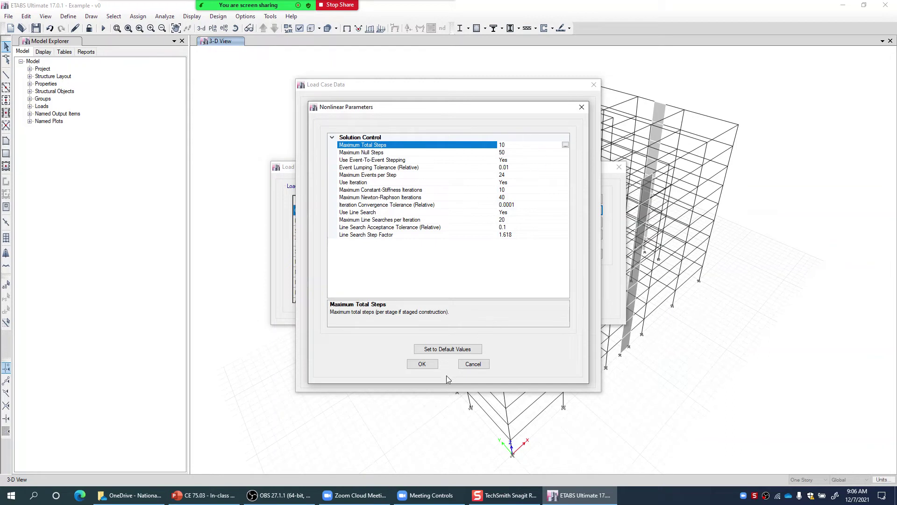
drag(430, 104, 535, 109)
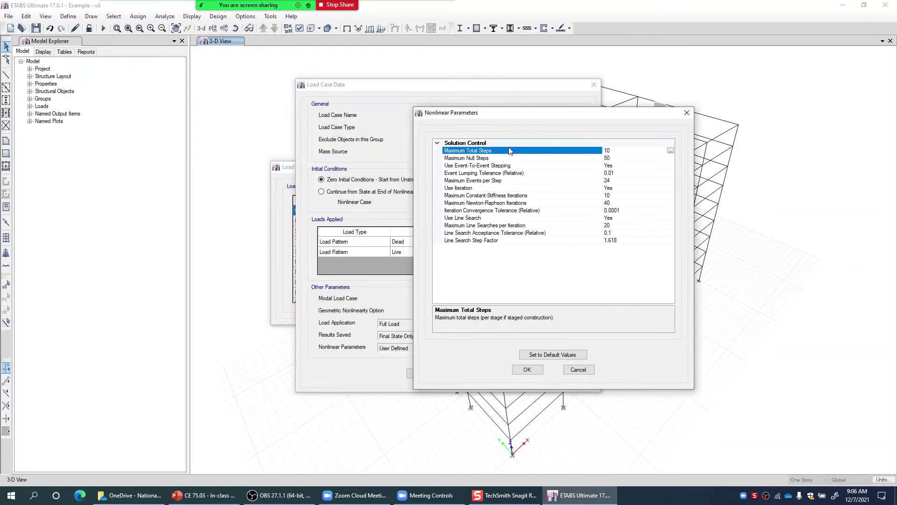
click(617, 153)
click(477, 211)
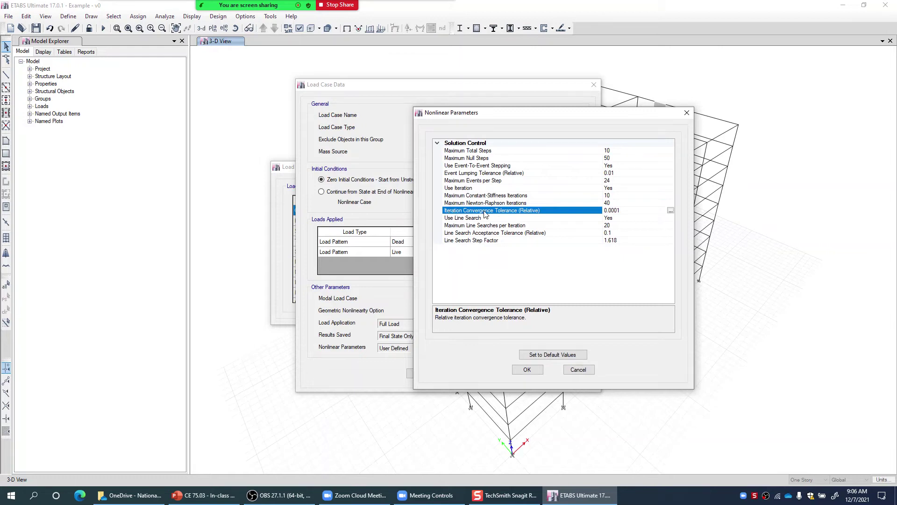
click(629, 210)
mouse_move(480, 221)
click(599, 214)
click(579, 370)
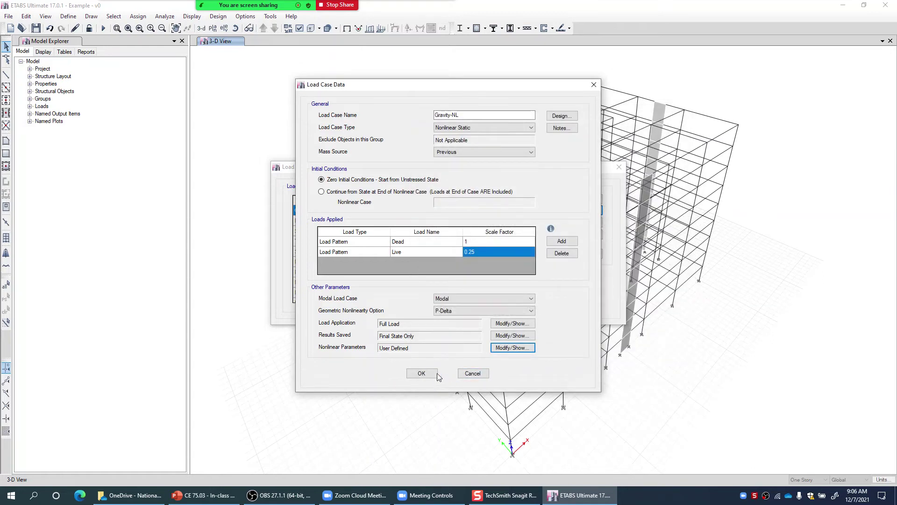
click(422, 373)
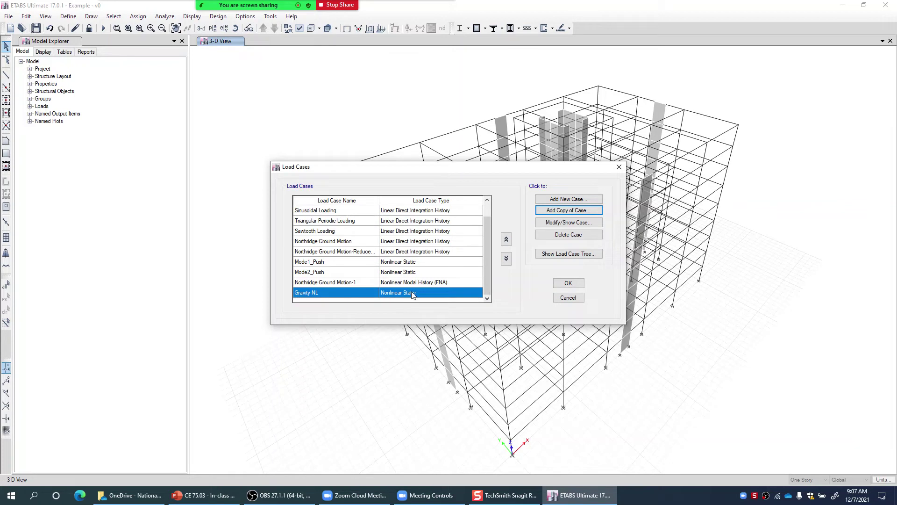
Step: Add a new load case named Pushover_Mode1_X with type Nonlinear Static and mass source MsSrc1
click(581, 202)
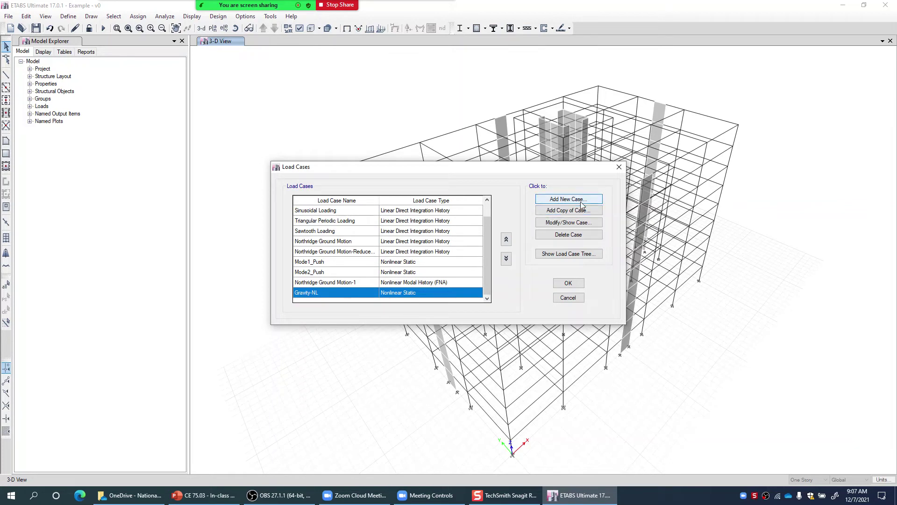
text(Pushover_Mode1_X)
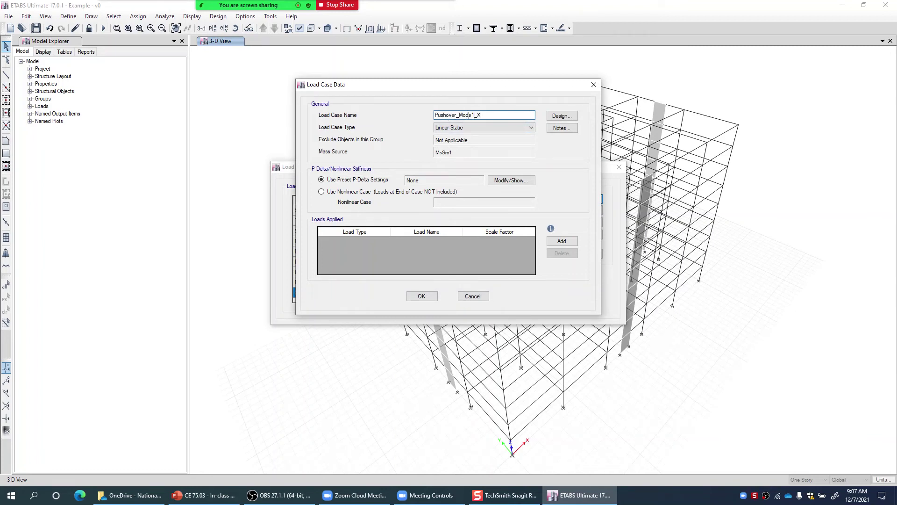
click(465, 128)
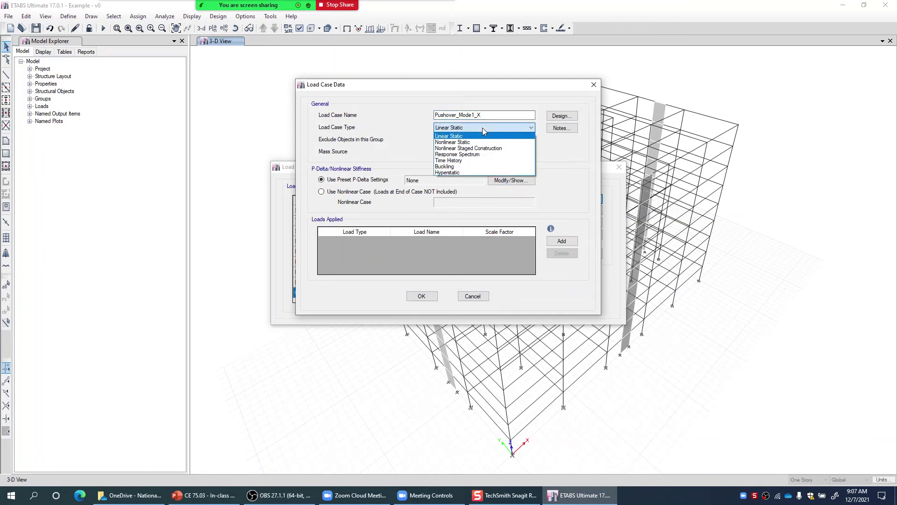
click(463, 142)
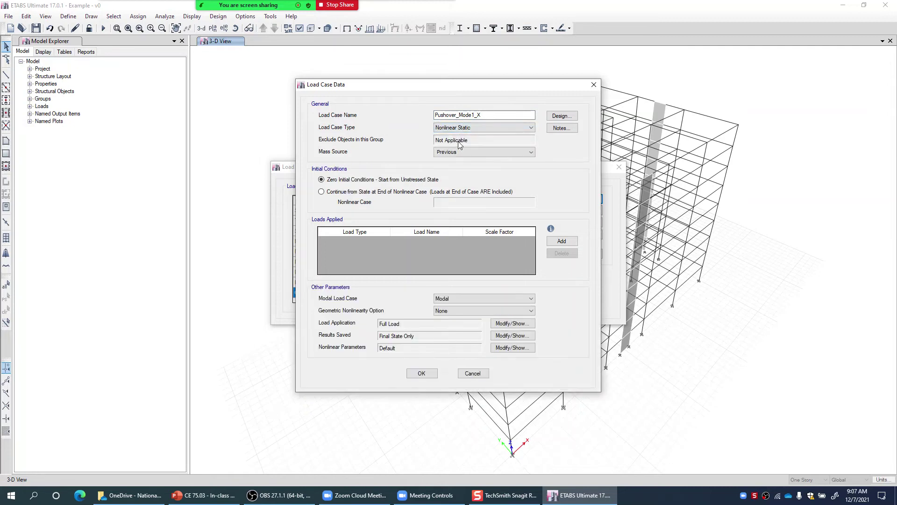
click(457, 152)
click(442, 173)
Step: Make the Pushover_Mode1_X case continue from the state at the end of the Gravity-NL nonlinear case
click(322, 192)
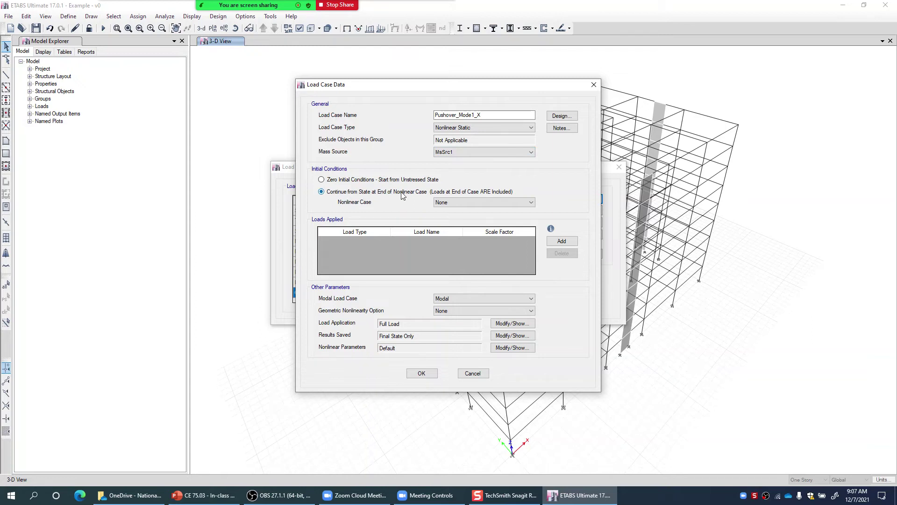
click(463, 203)
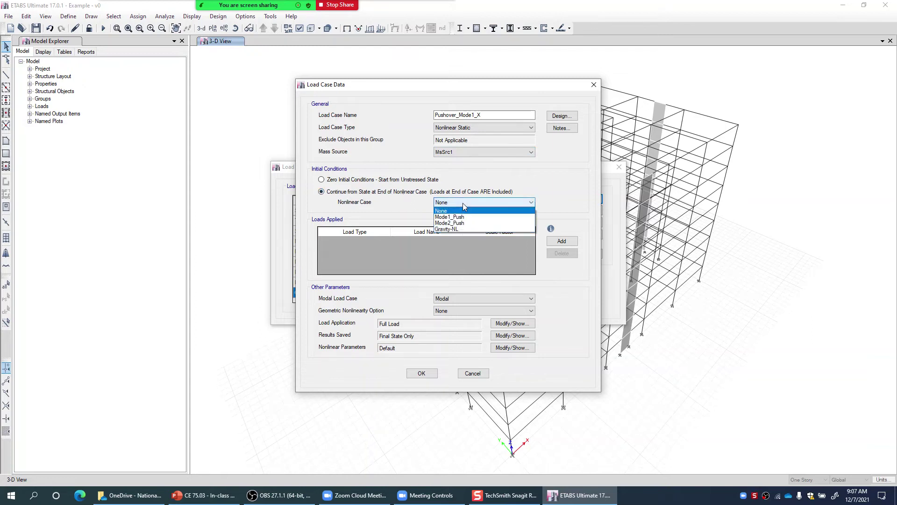
click(446, 229)
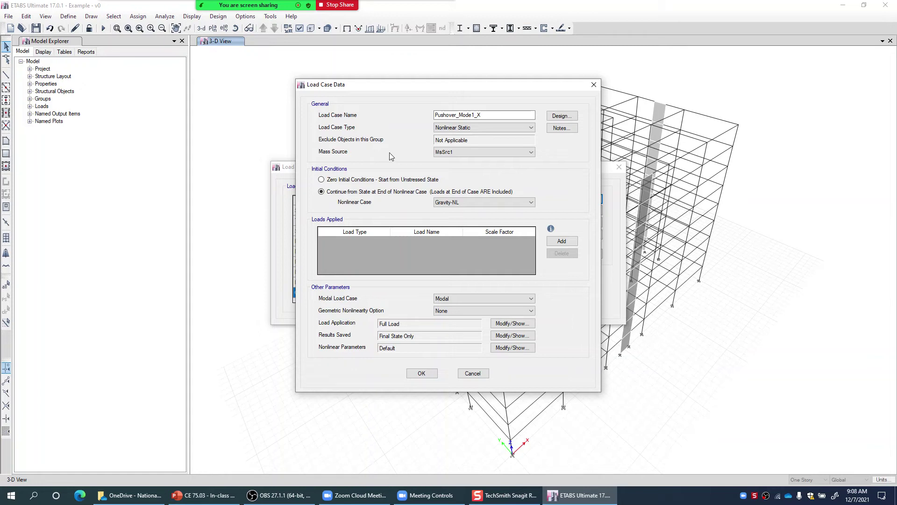
Step: Add an applied load of type Mode to the pushover case, using mode 1 with scale factor 1
click(562, 241)
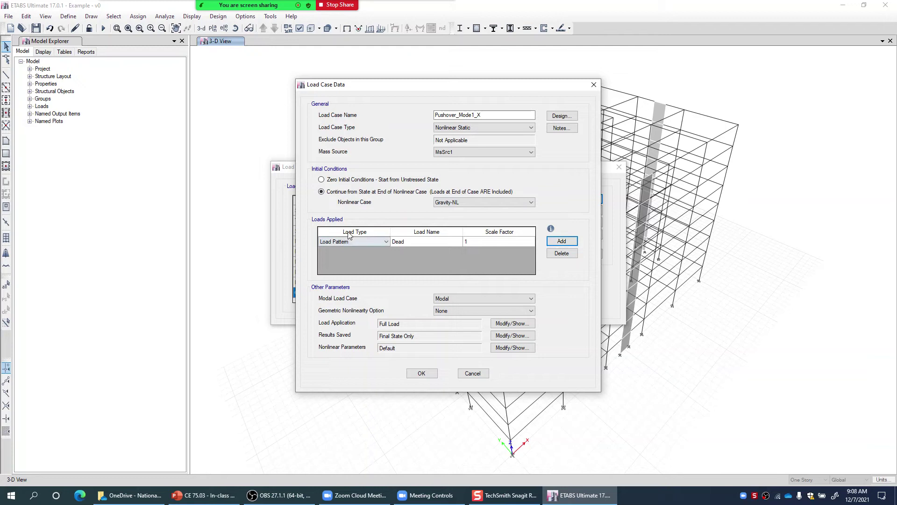
click(361, 241)
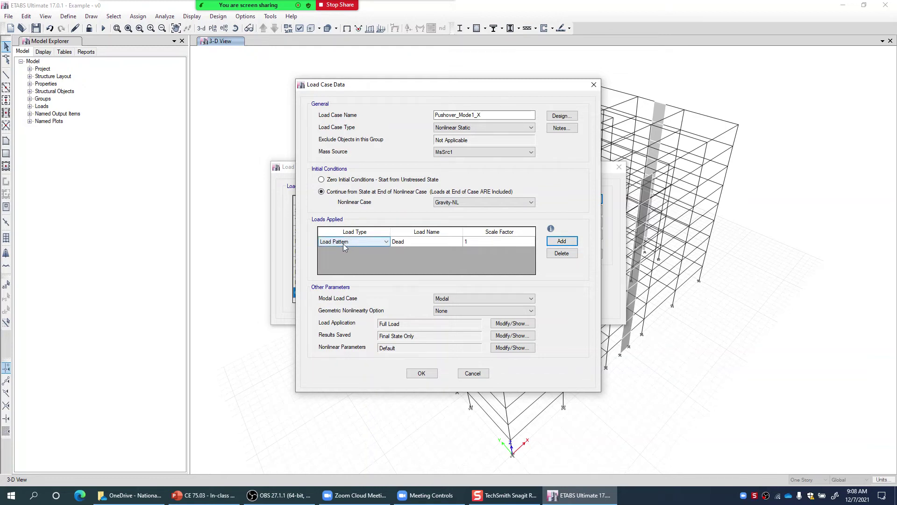
click(344, 243)
click(355, 240)
click(355, 241)
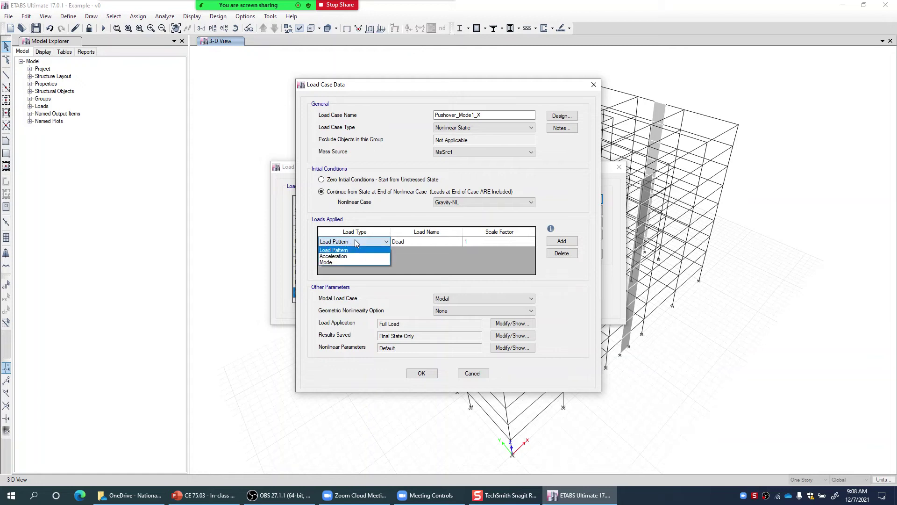
click(330, 262)
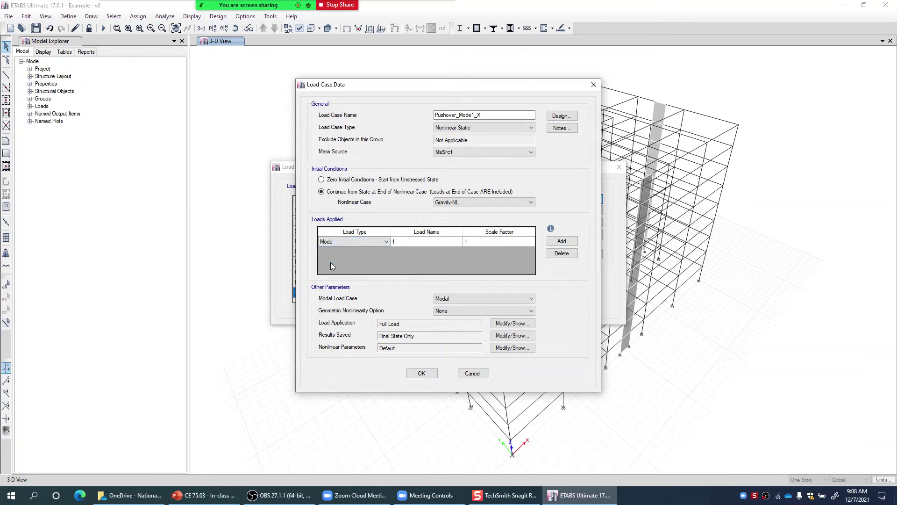
click(428, 241)
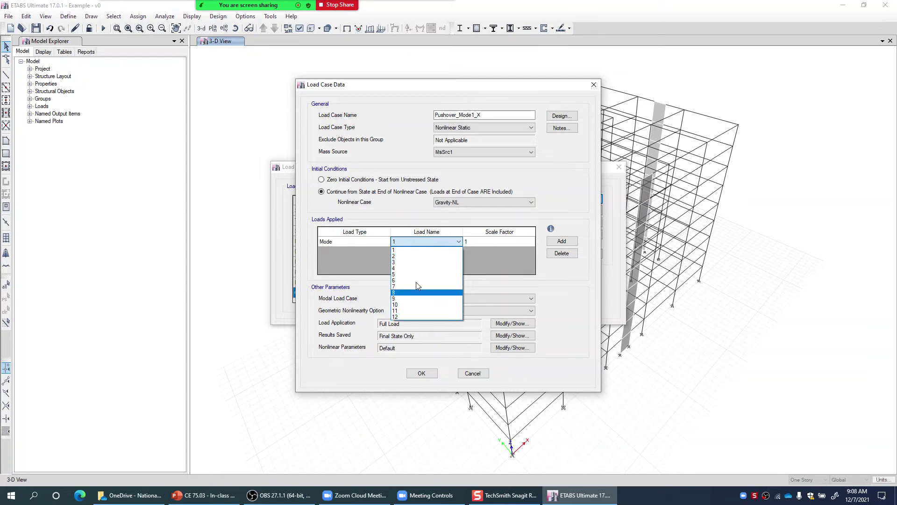
click(410, 251)
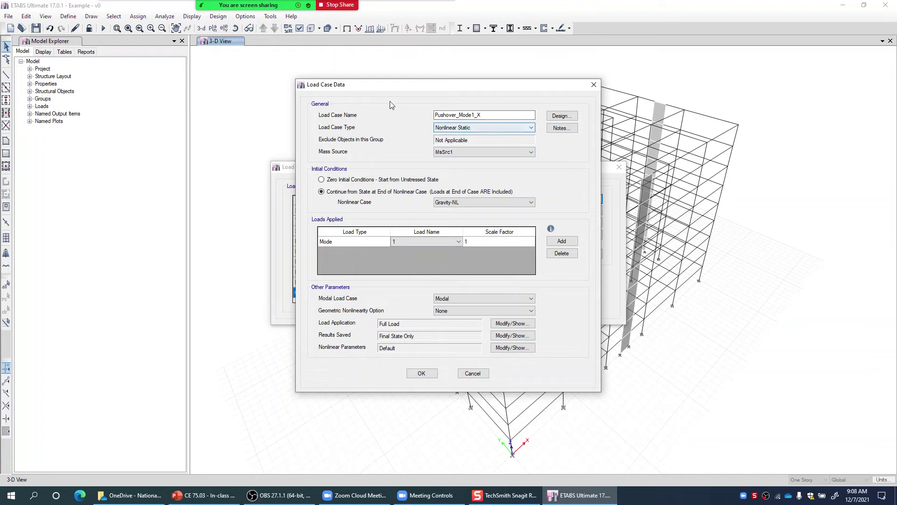
Step: Check the applied mode number against the mode and direction in the case name, keeping mode 1 and its scale factor
drag(462, 115, 479, 114)
click(494, 113)
click(442, 243)
click(442, 242)
drag(476, 115, 483, 115)
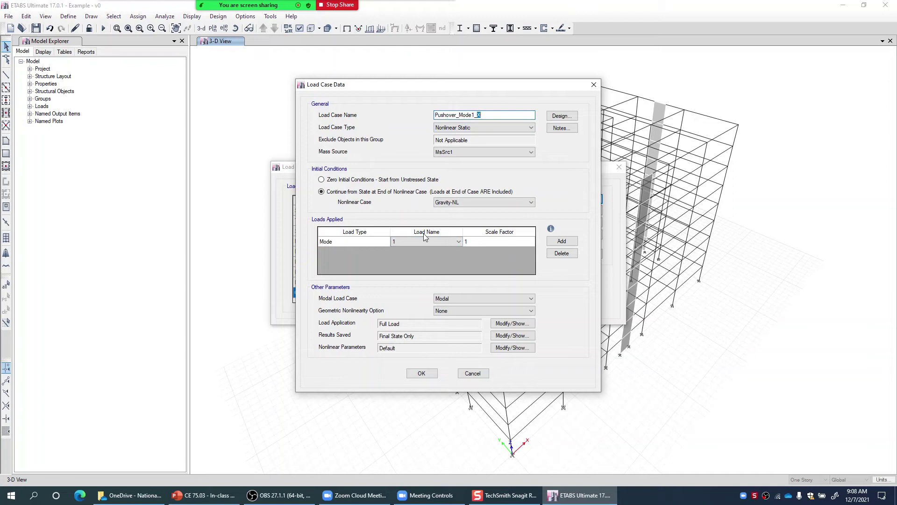
click(439, 242)
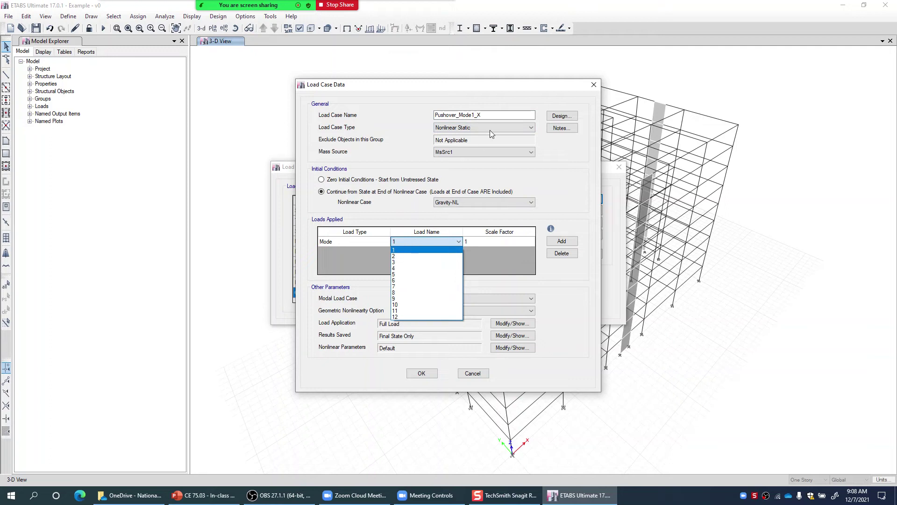
click(406, 249)
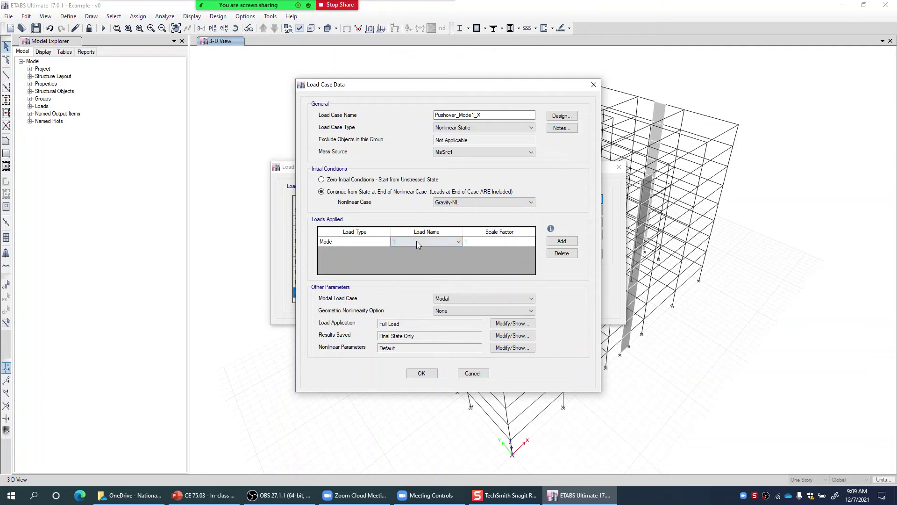
click(512, 241)
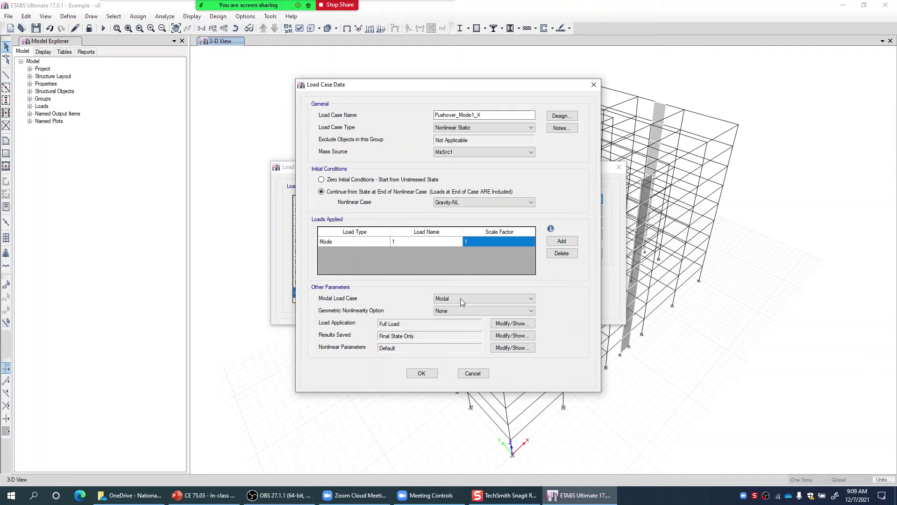
Step: Keep Modal as the modal load case and set the geometric nonlinearity option to P-Delta for the pushover case
click(478, 297)
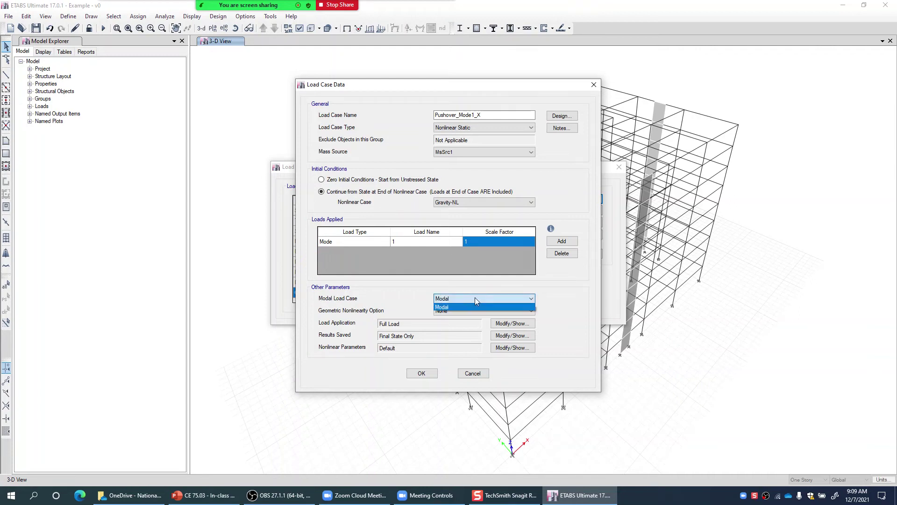
click(447, 308)
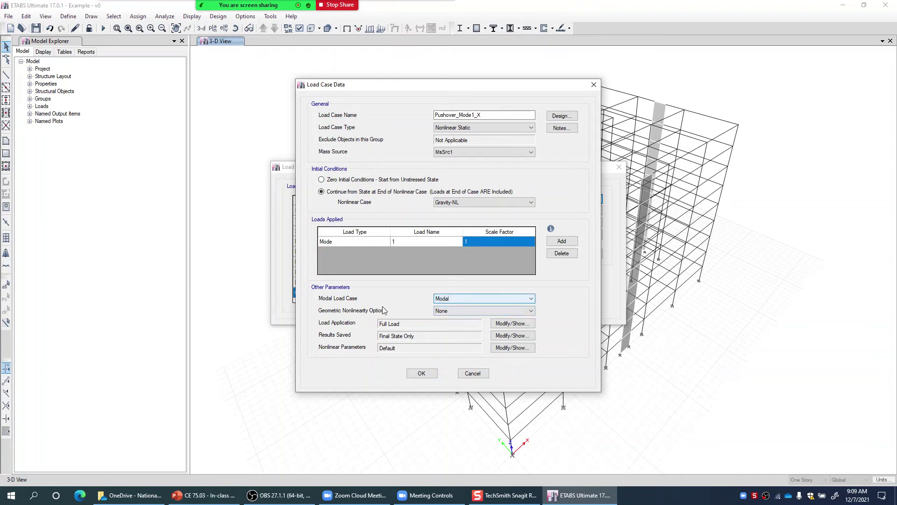
click(433, 311)
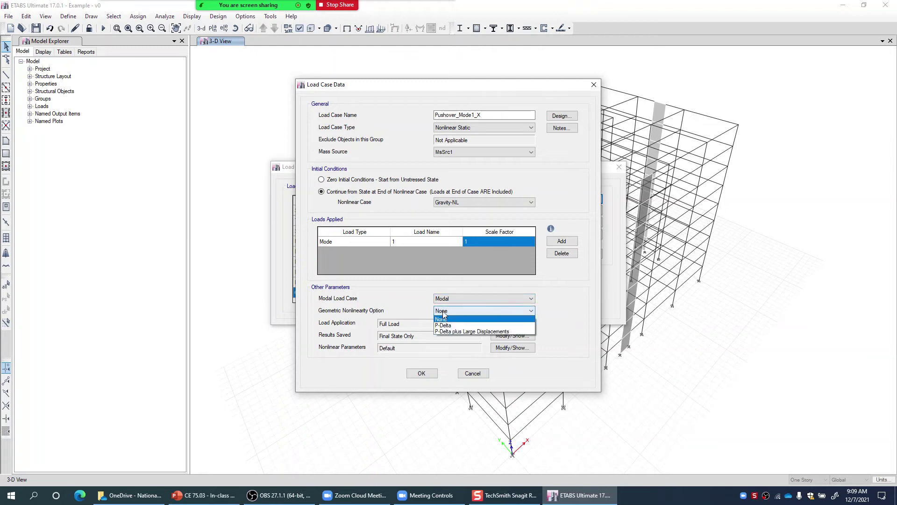
click(446, 323)
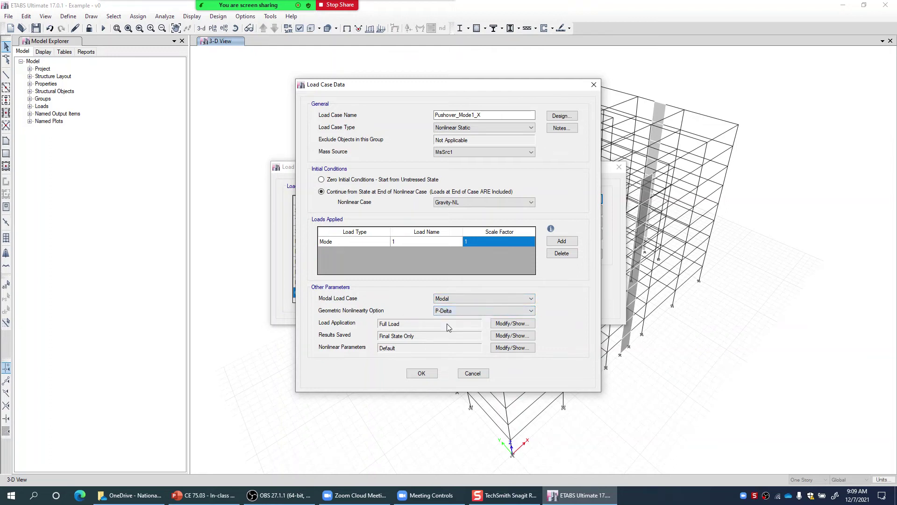
Step: Set the pushover case's load application to Displacement Control using the monitored displacement, and save the load case
click(522, 326)
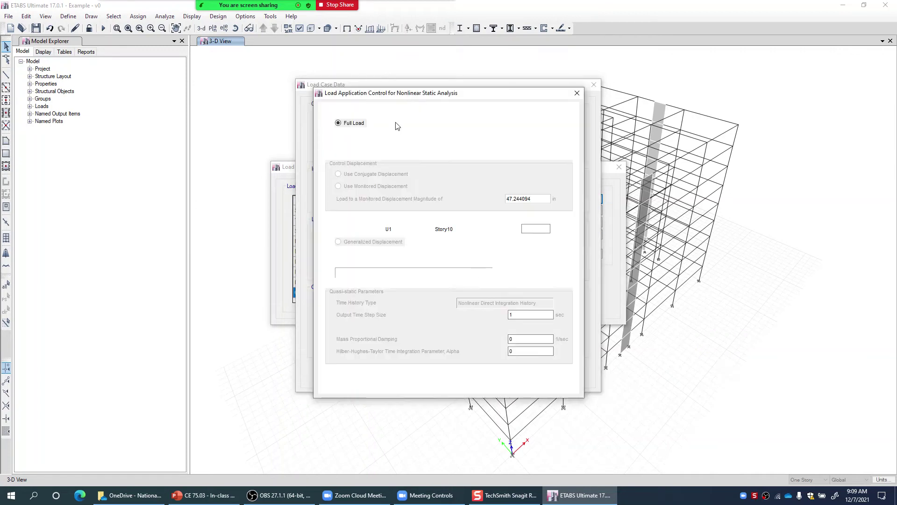
drag(387, 91, 589, 56)
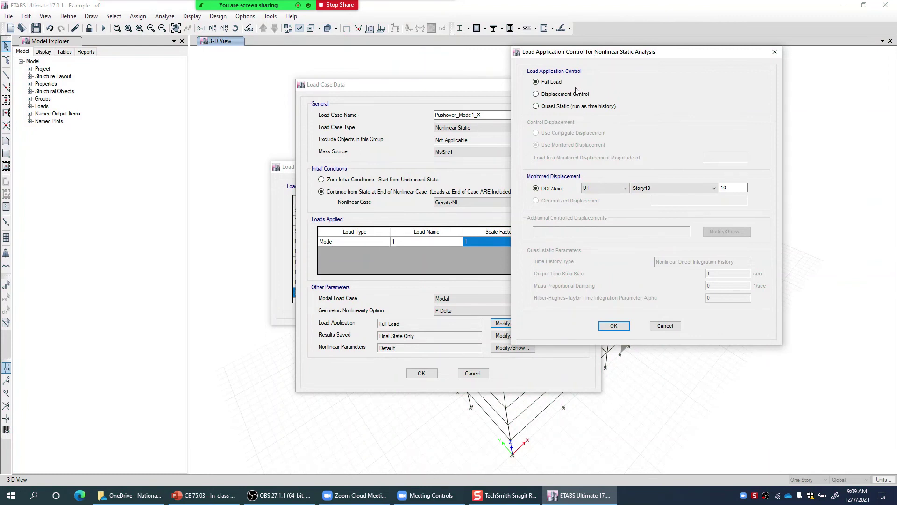
drag(563, 57, 641, 72)
click(635, 111)
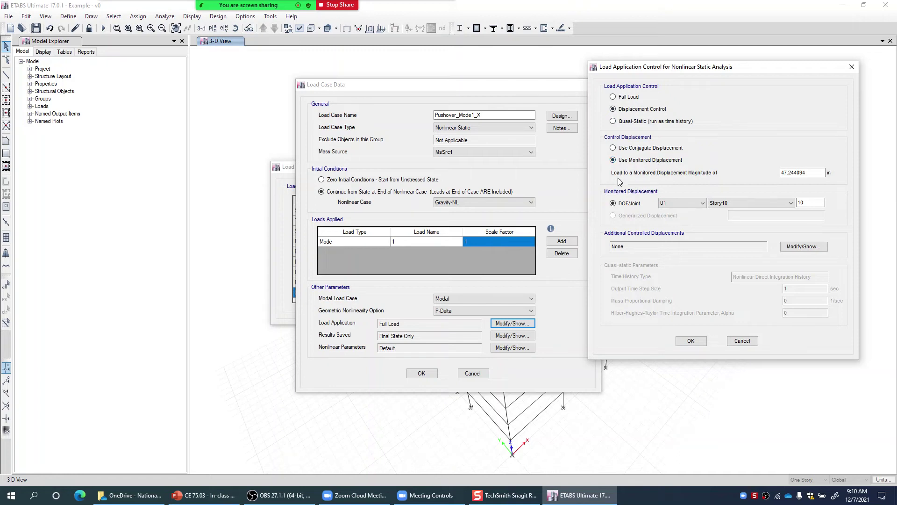
drag(815, 173, 778, 176)
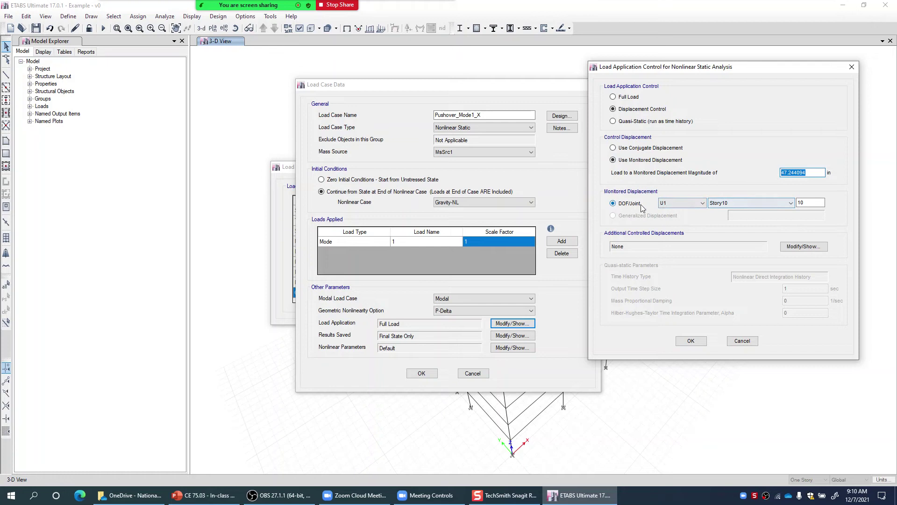
click(816, 173)
drag(816, 173, 761, 173)
click(690, 341)
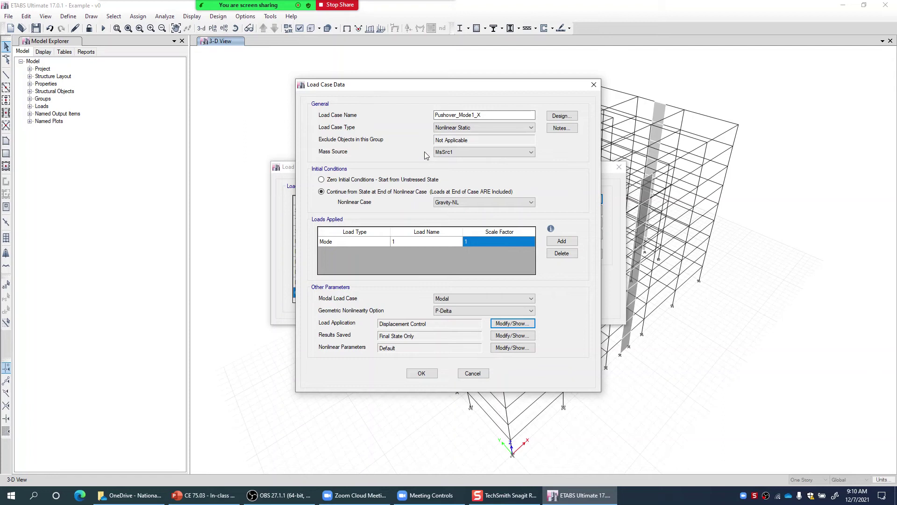
click(422, 373)
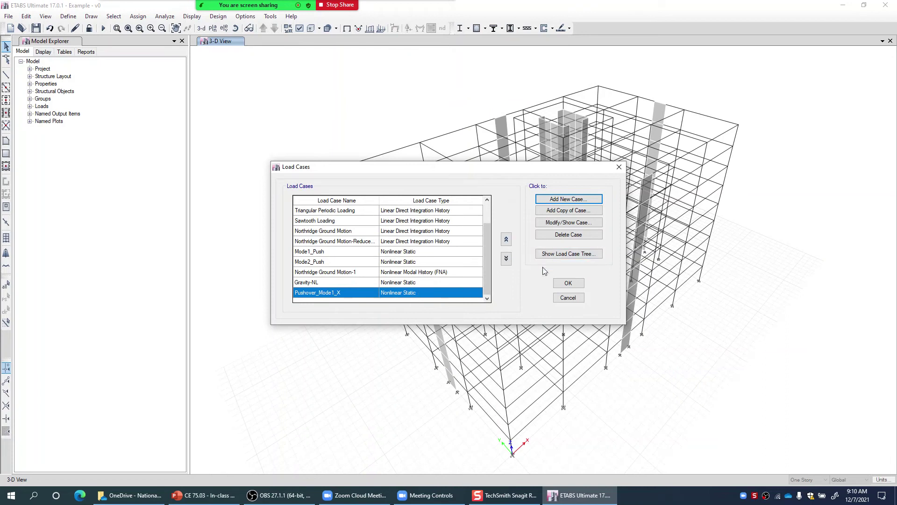
click(569, 284)
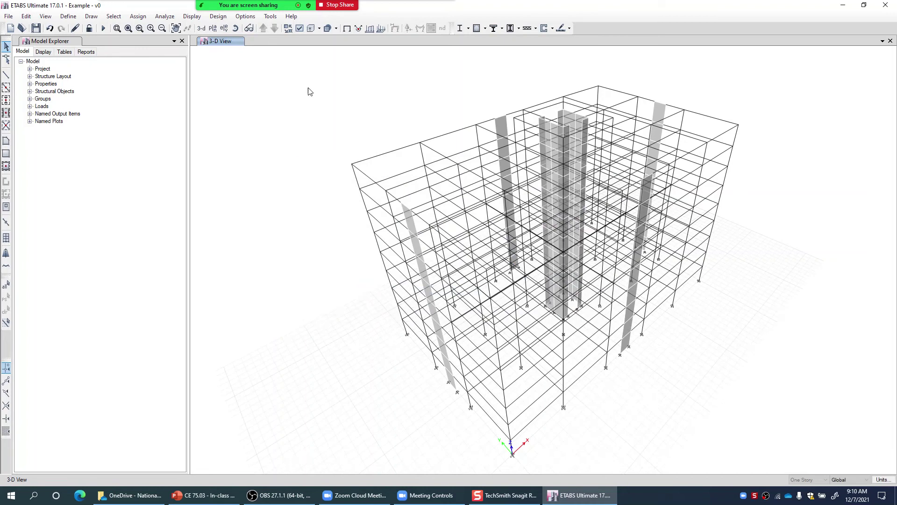
Step: Select all joints and frames at the main roof level, just below the small top story, and examine that level in 3-D
click(236, 29)
drag(645, 338, 593, 329)
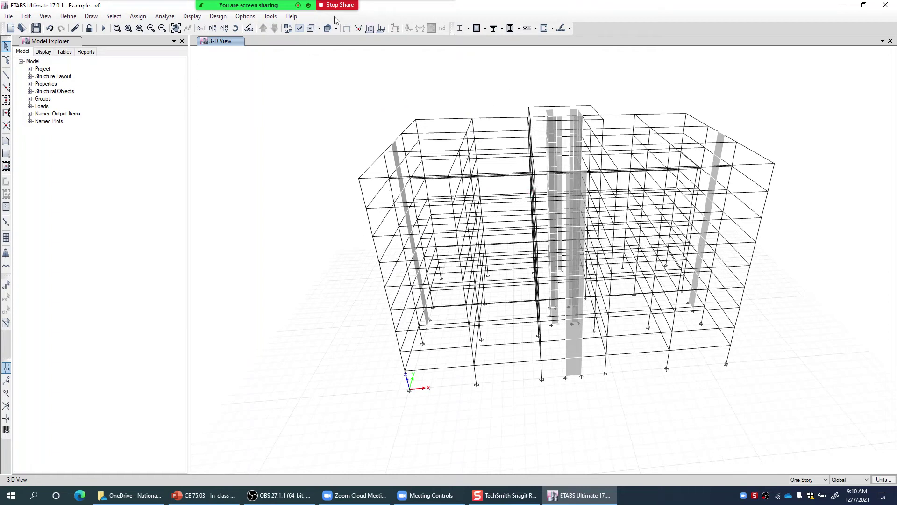
click(235, 28)
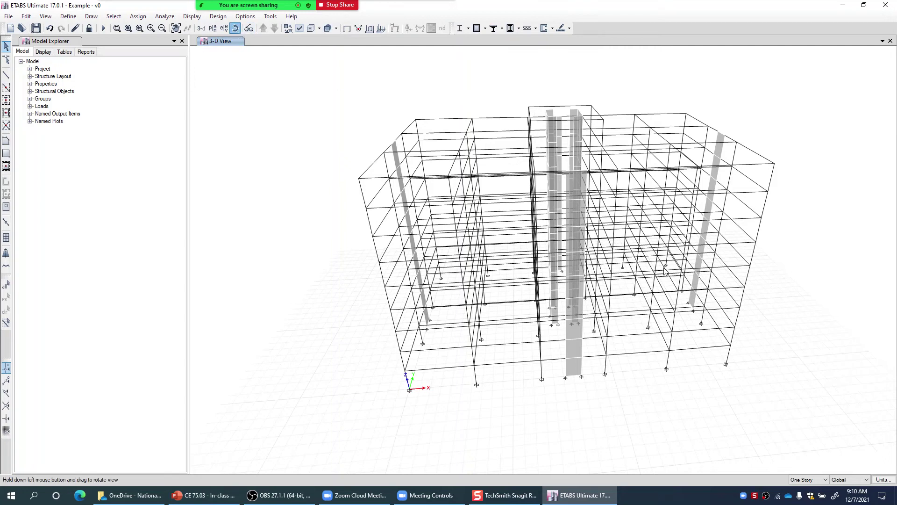
drag(665, 255, 664, 244)
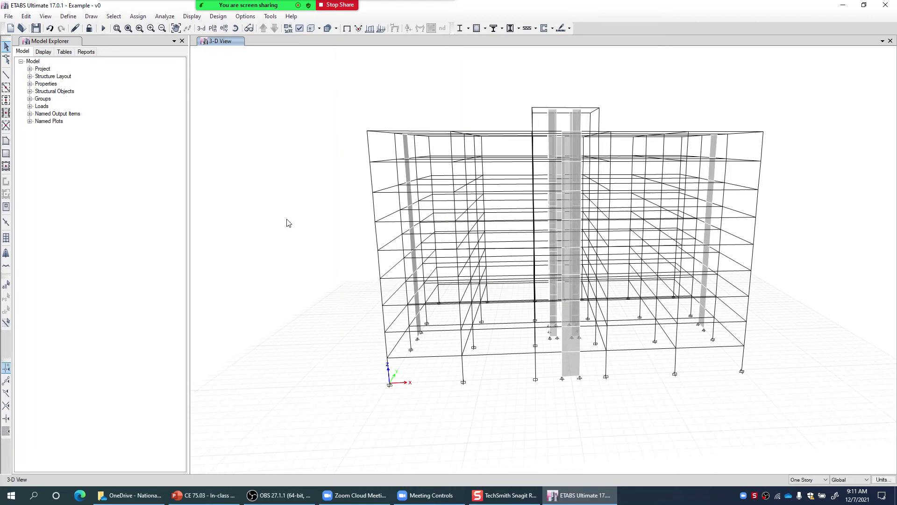
drag(340, 123, 802, 151)
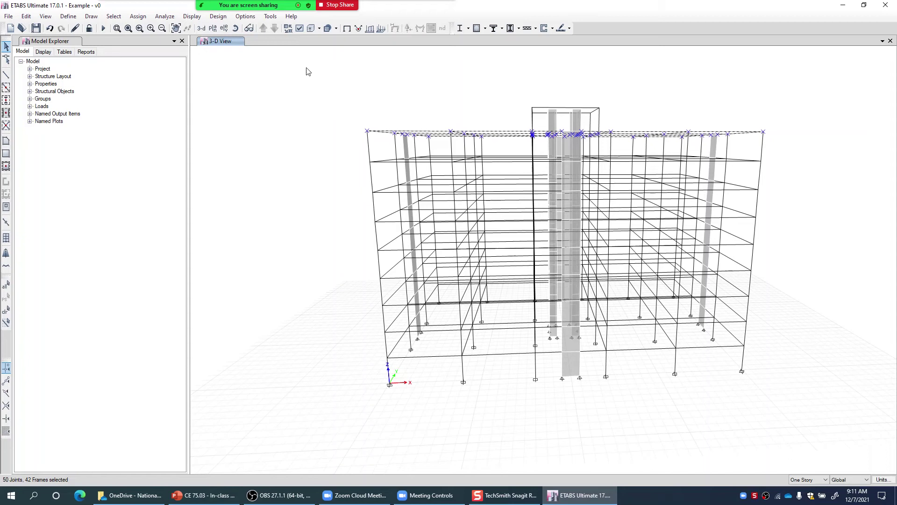
click(235, 28)
drag(428, 164, 414, 177)
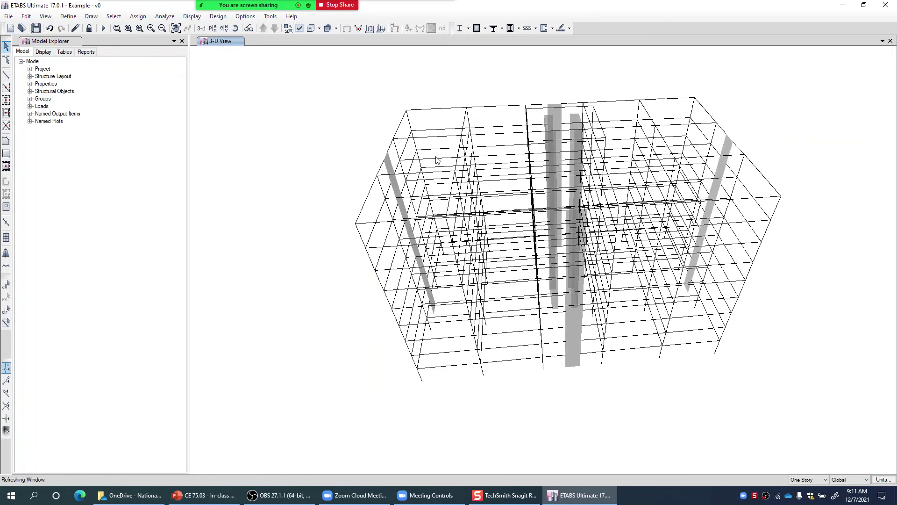
click(456, 105)
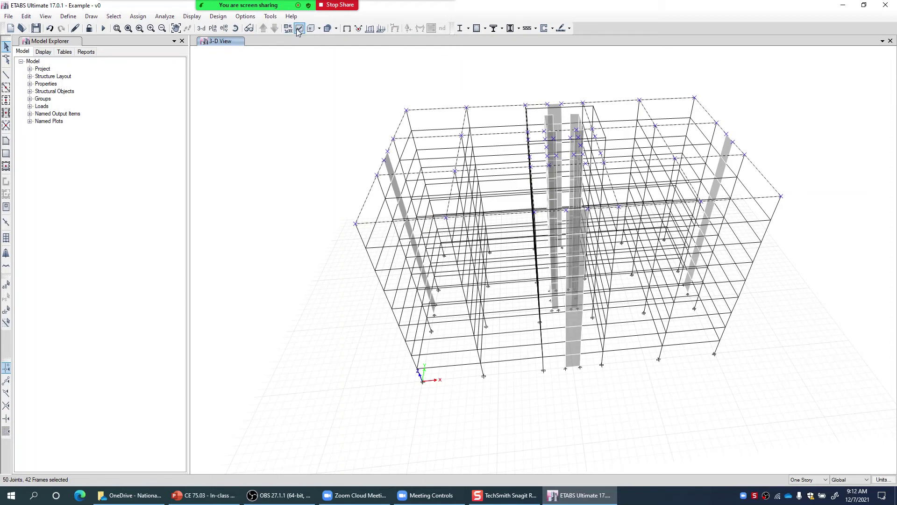
Step: Show the Story10 plan view, go down one level to the Story9 plan, and clear the selection
click(214, 29)
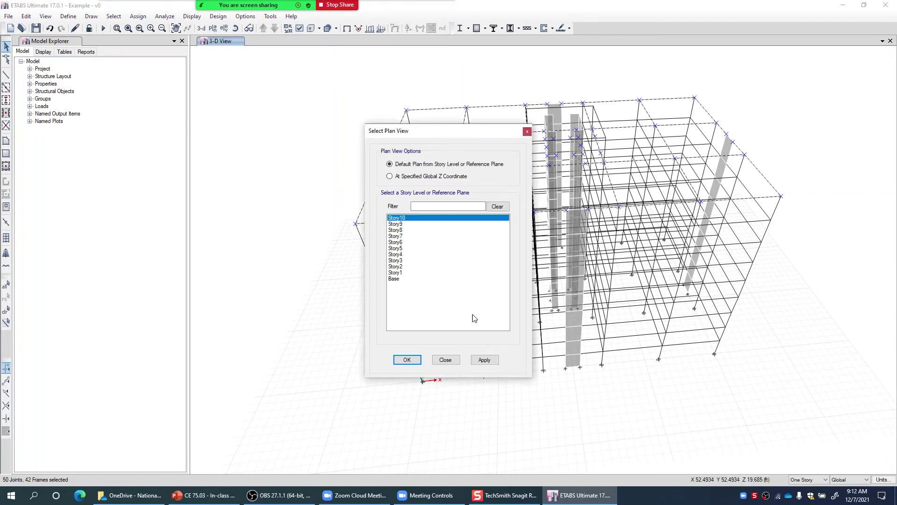
click(491, 364)
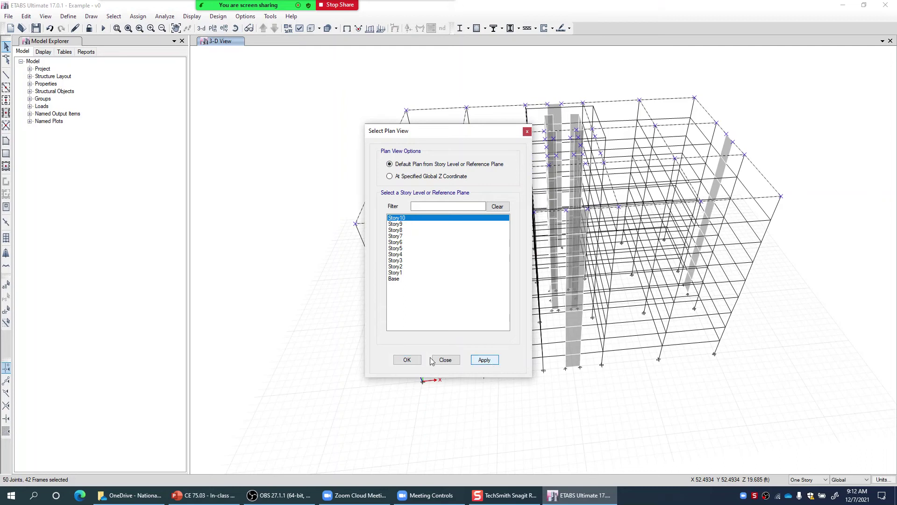
click(408, 360)
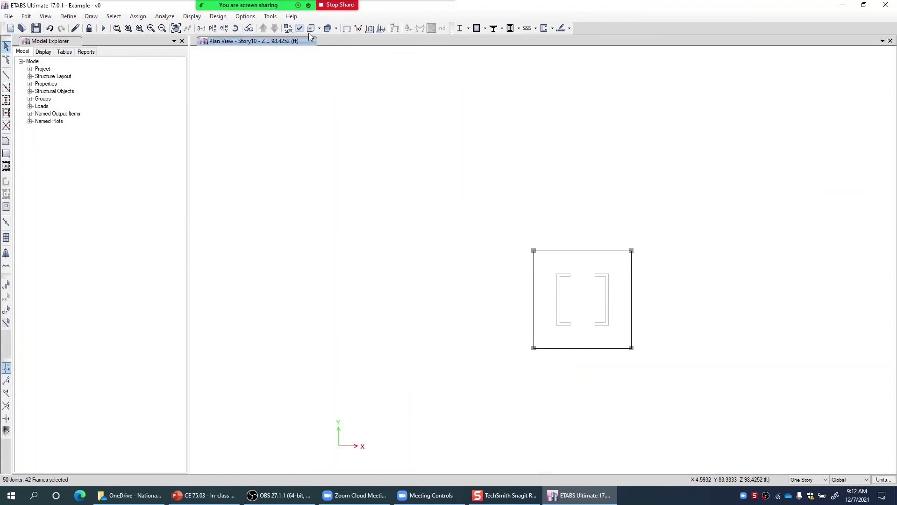
click(275, 30)
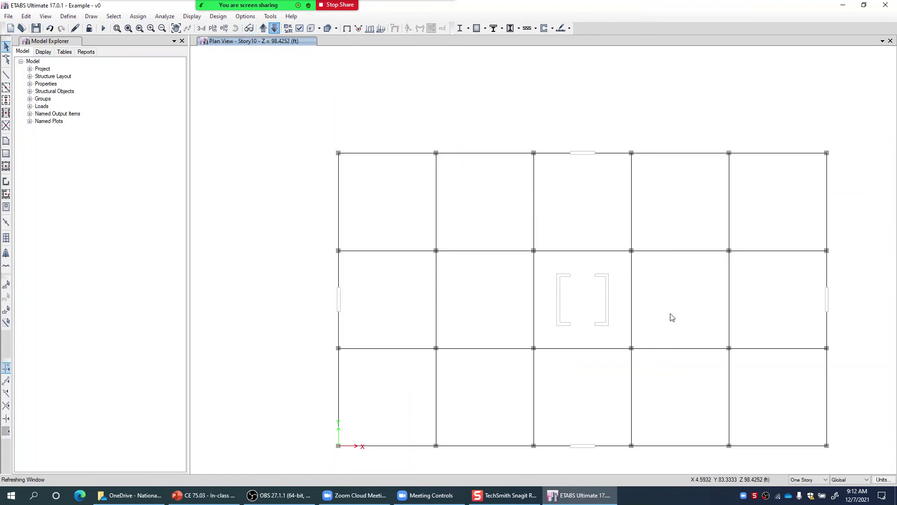
middle_drag(626, 276, 612, 269)
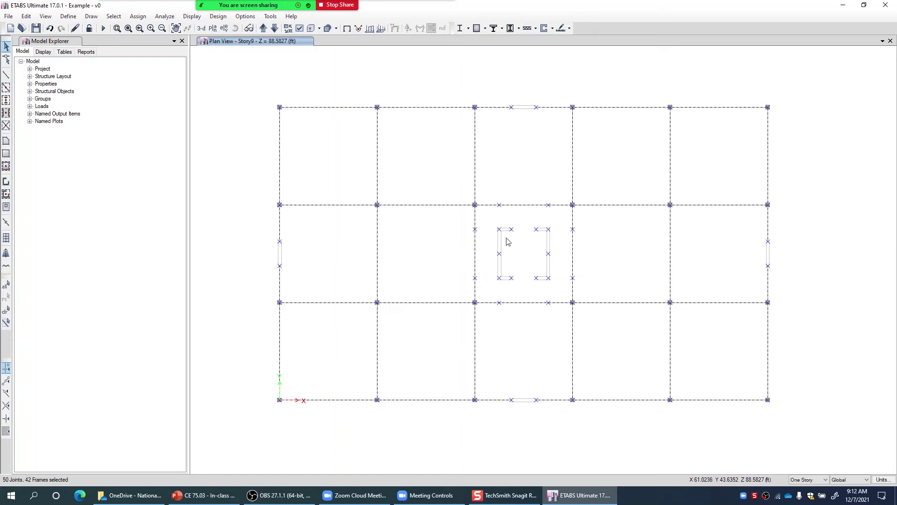
click(6, 310)
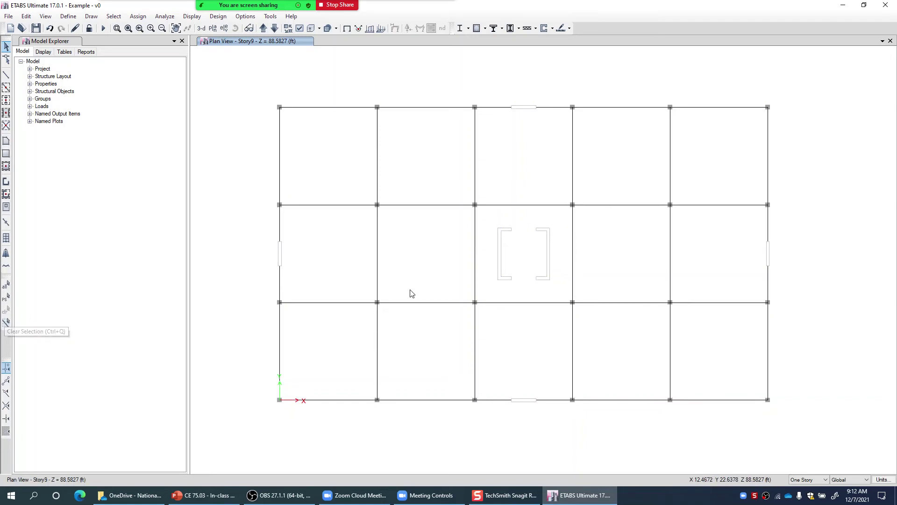
Step: Select the lower-left corner joint of the left core wall on Story9 and look up its label and unique name
click(499, 279)
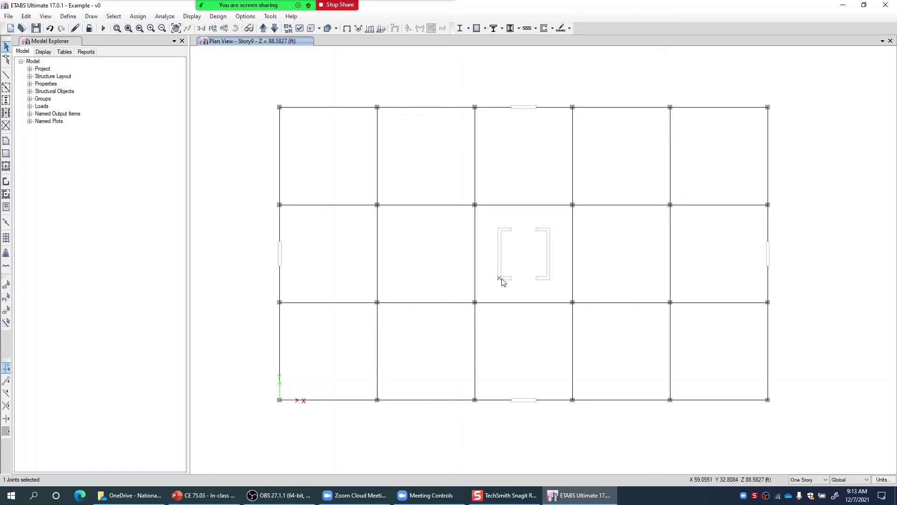
right_click(499, 279)
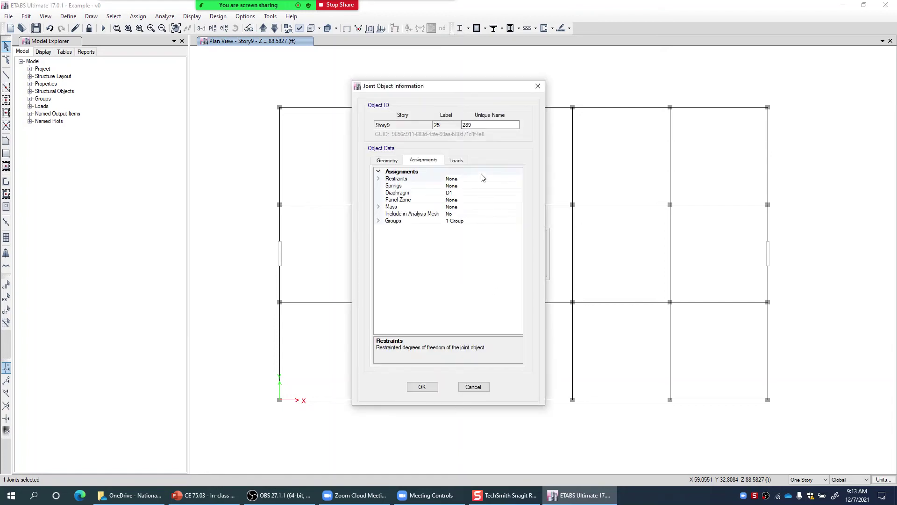
drag(378, 84, 302, 79)
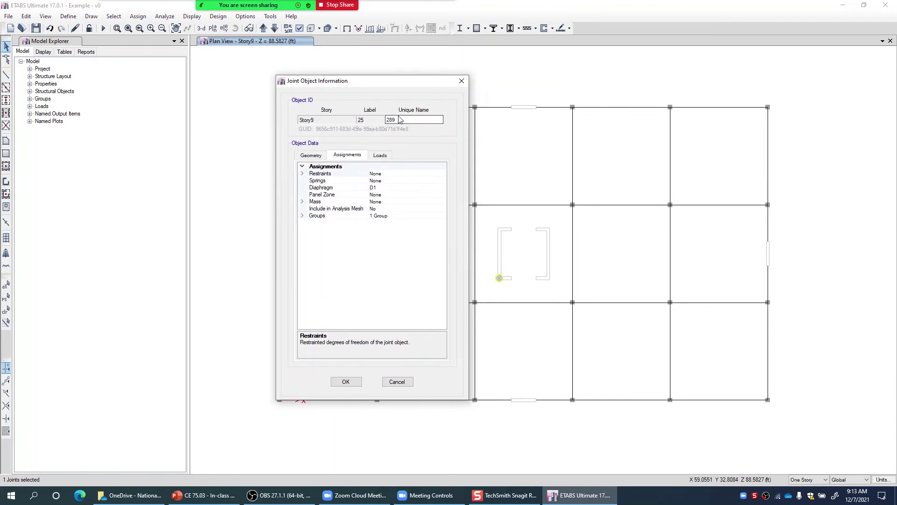
drag(388, 121, 398, 120)
click(401, 122)
click(461, 81)
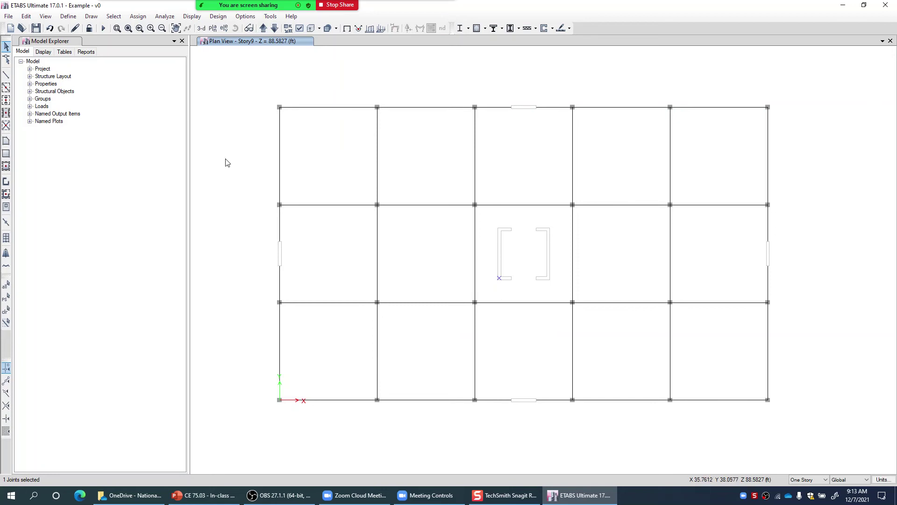
Step: Reopen the Pushover_Mode1_X load case's displacement control settings and set the monitored displacement story to Story9
click(65, 18)
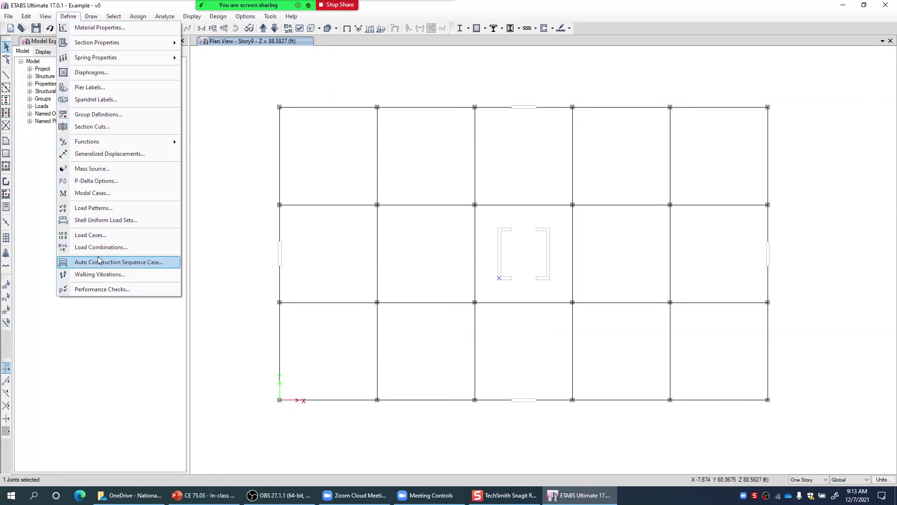
click(83, 235)
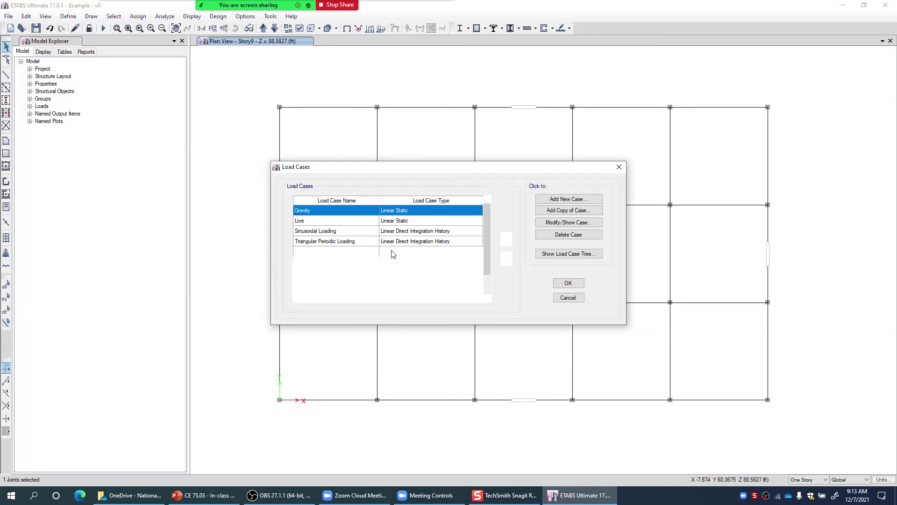
drag(484, 259, 485, 293)
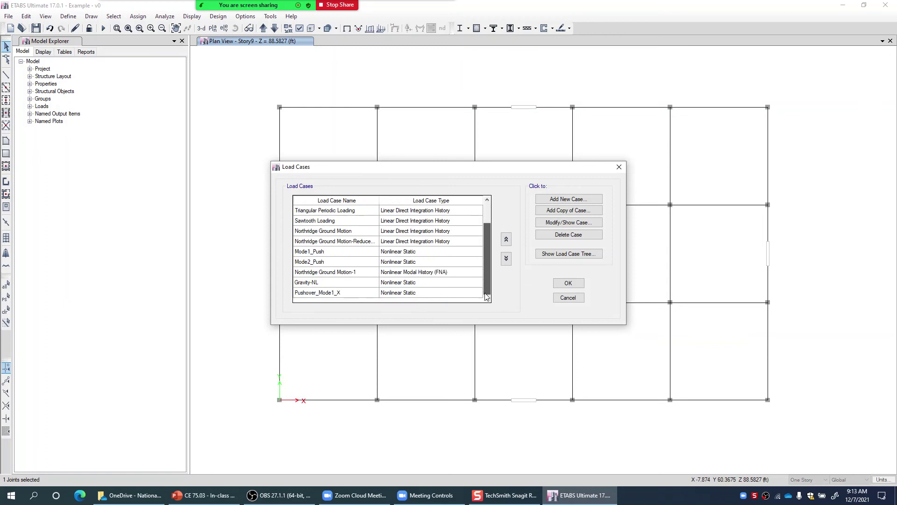
click(310, 295)
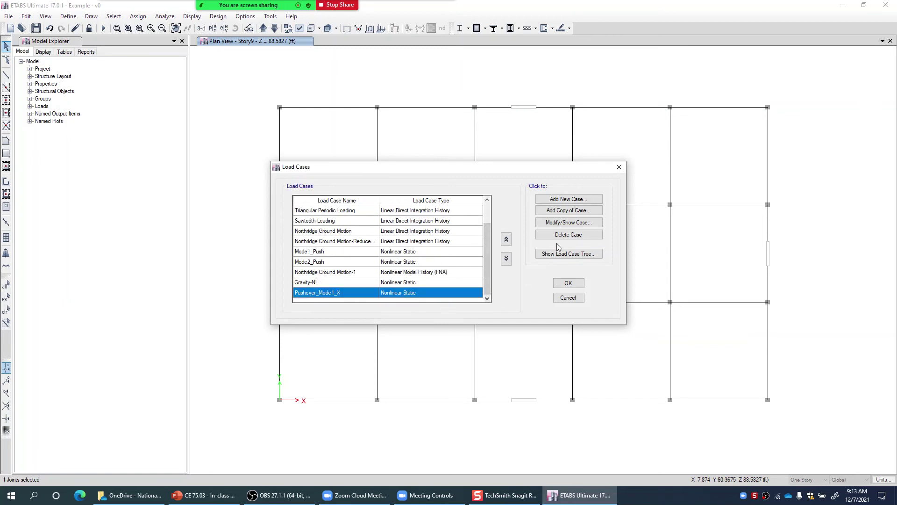
click(559, 223)
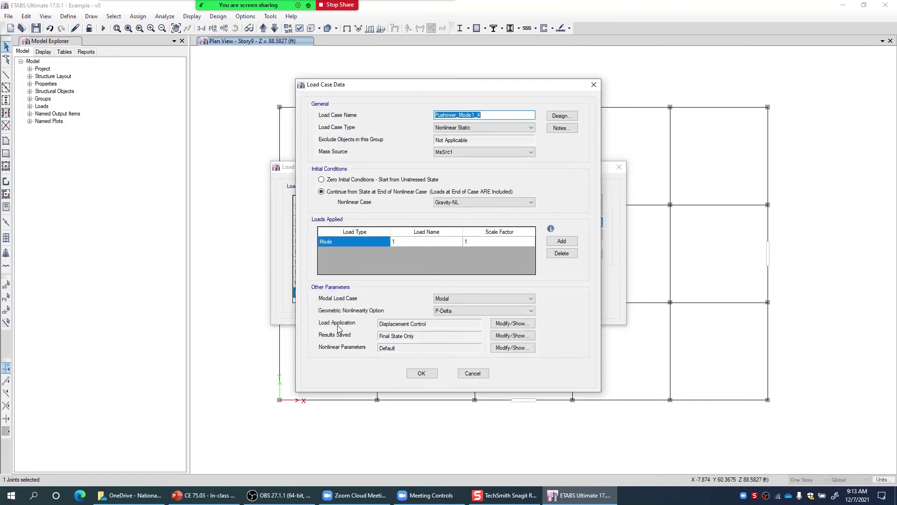
click(508, 326)
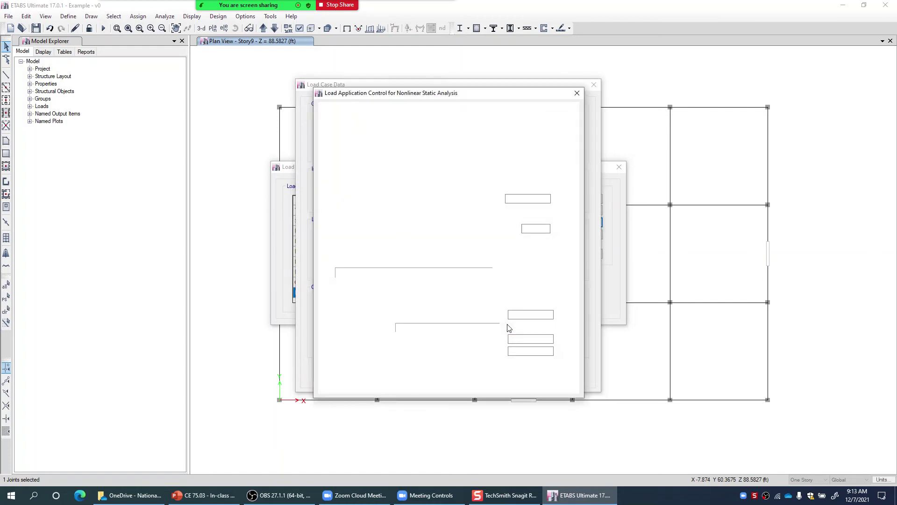
click(453, 230)
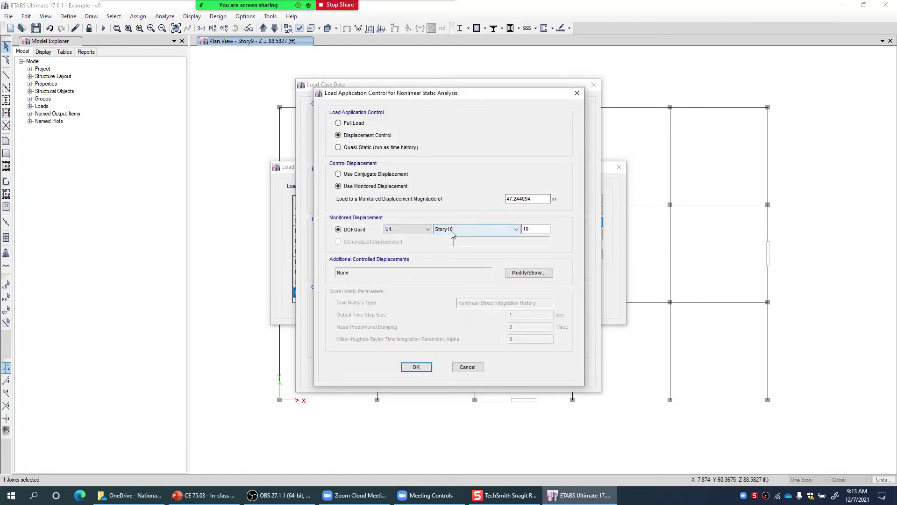
click(453, 246)
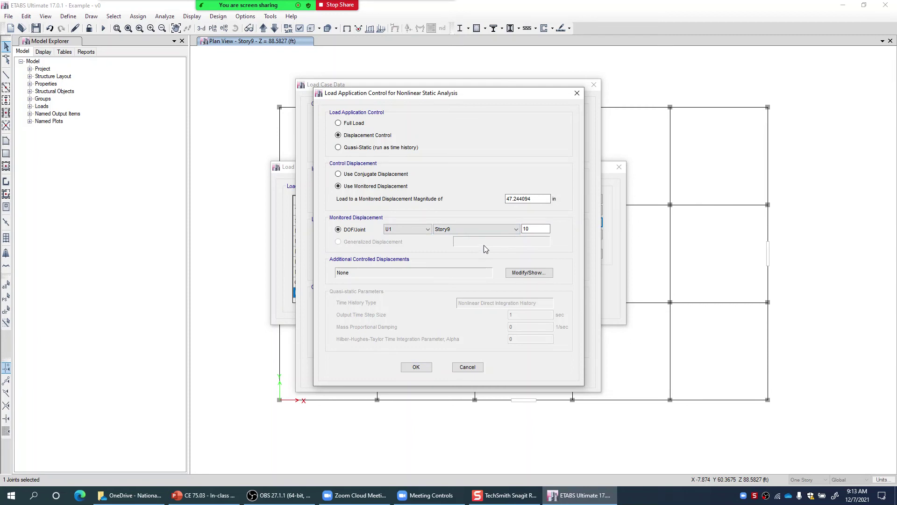
Step: Switch the monitored degree of freedom to U2 and back to U1
click(395, 230)
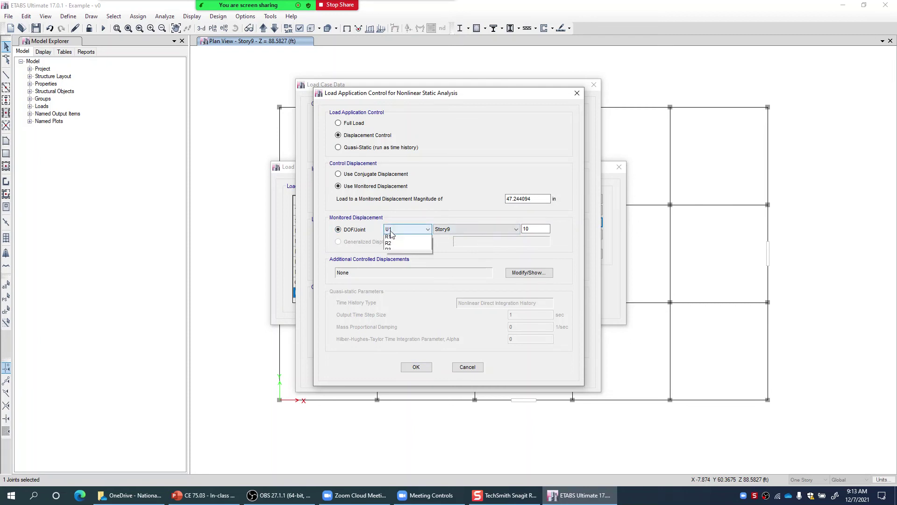
click(400, 230)
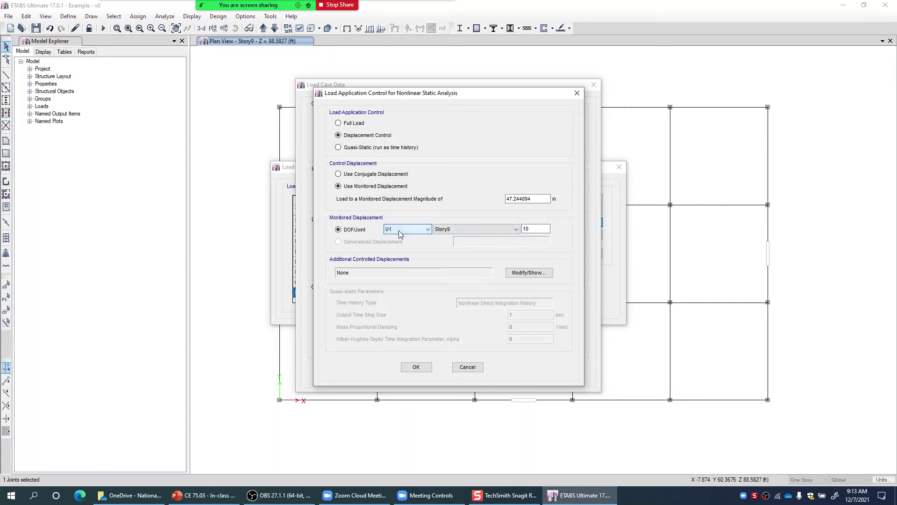
click(399, 231)
click(391, 243)
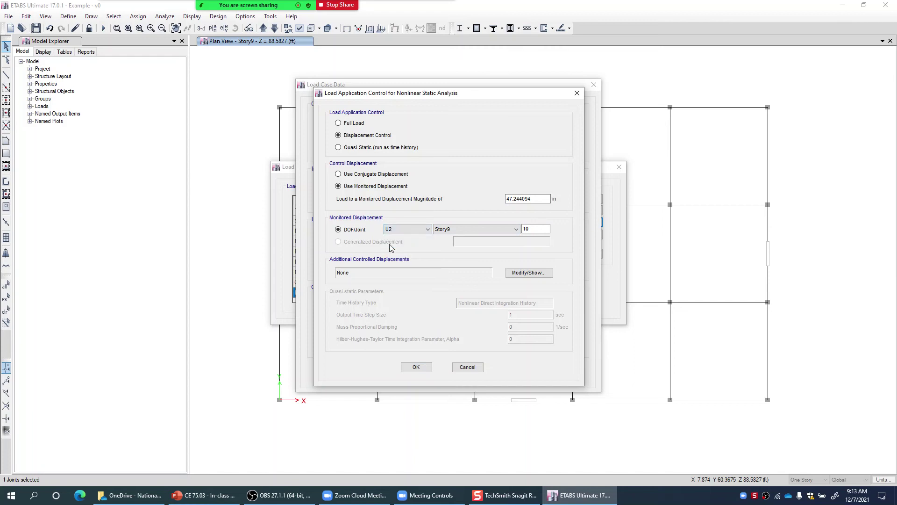
click(398, 230)
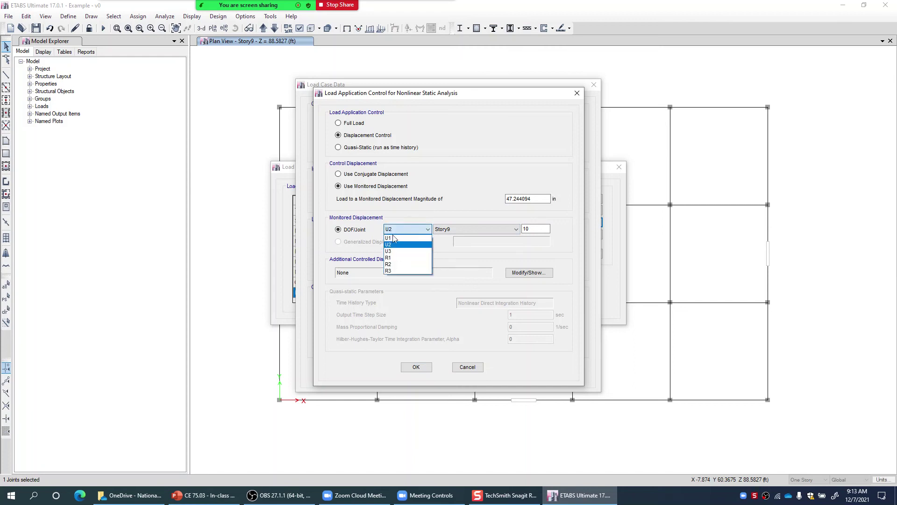
click(393, 238)
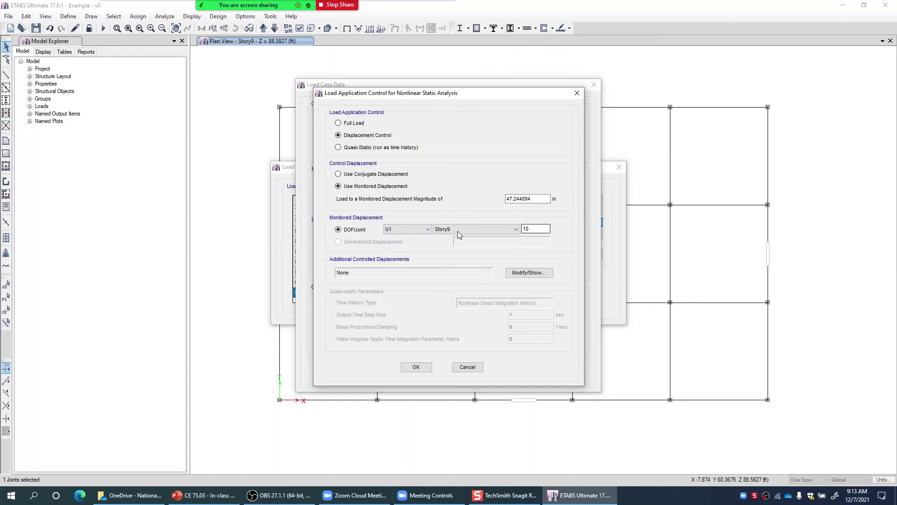
click(392, 230)
click(387, 234)
Step: Set the monitored joint on Story9 to joint 25
click(523, 232)
drag(460, 96, 255, 103)
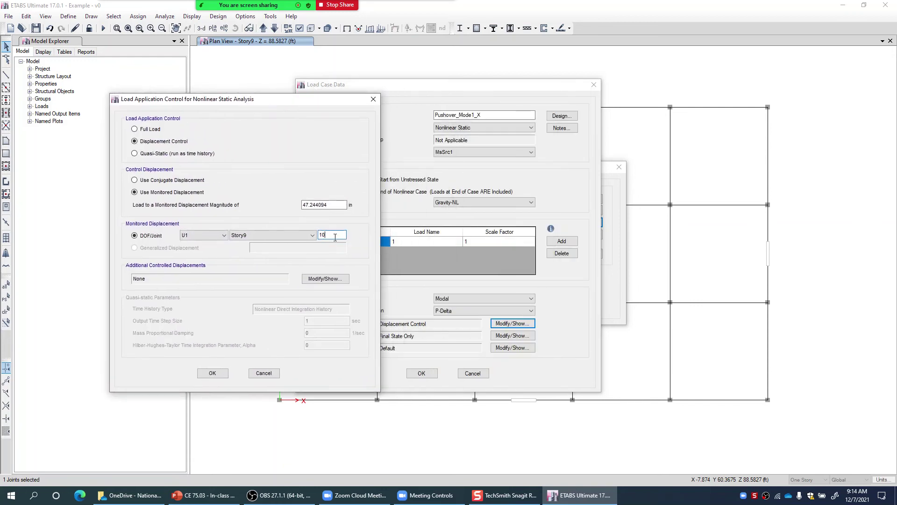
double_click(320, 235)
text(25)
double_click(332, 235)
click(332, 235)
Step: Set the monitored displacement magnitude to 50 in and accept the load application settings
double_click(329, 207)
drag(310, 103, 331, 87)
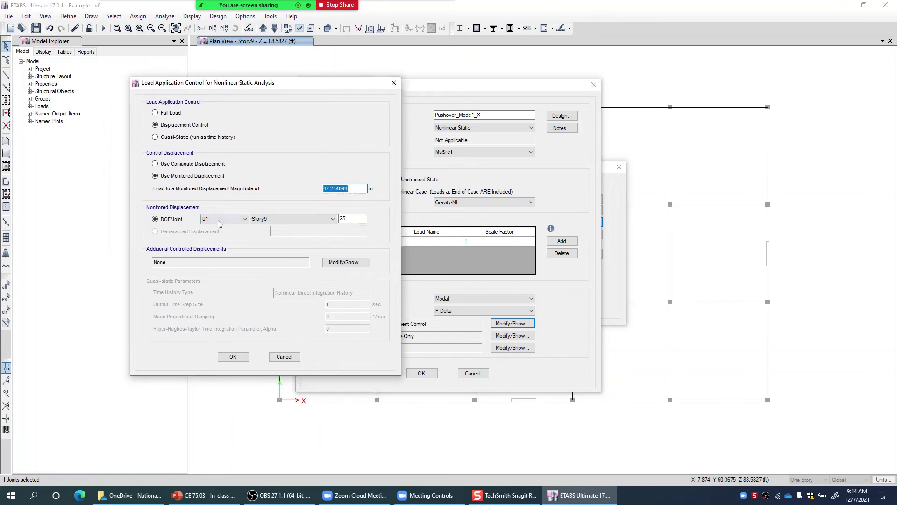
drag(356, 189, 317, 186)
text(50)
click(352, 220)
double_click(348, 188)
click(233, 356)
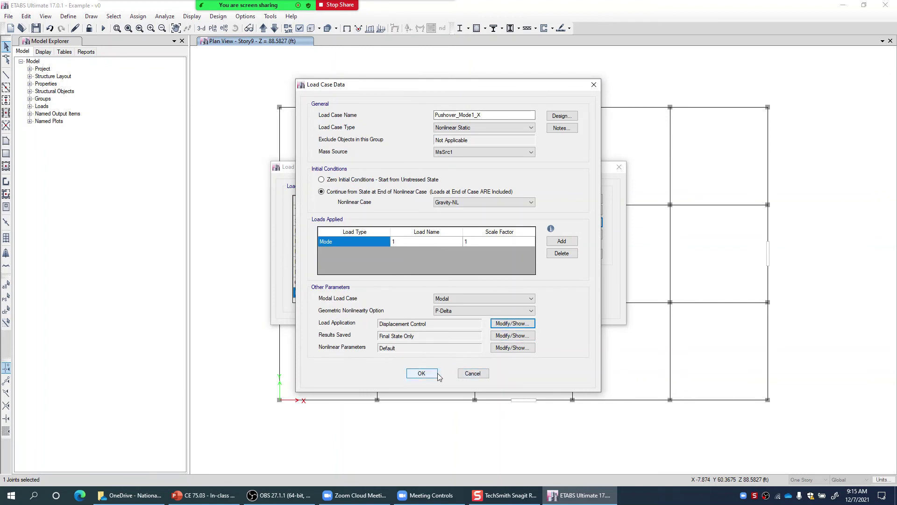
Step: Set the saved results of Pushover_Mode1_X to Multiple States
click(519, 337)
click(477, 213)
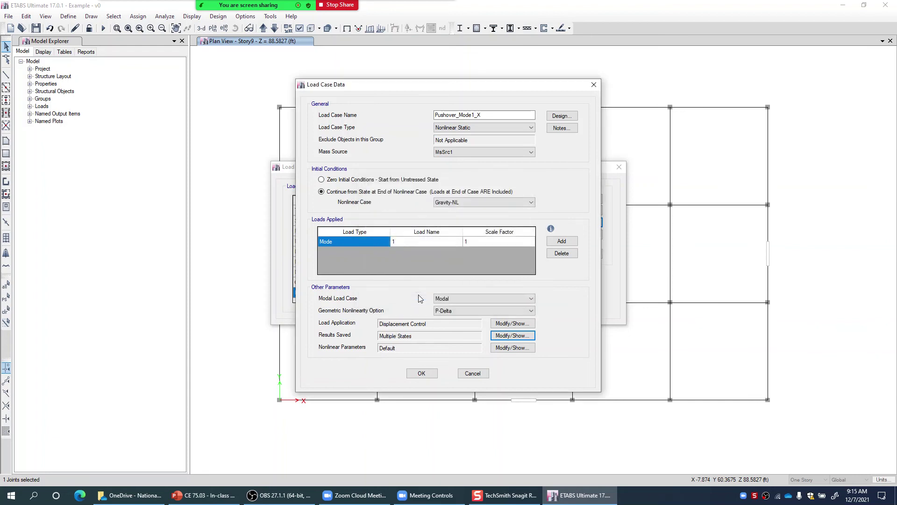
Step: Review the nonlinear solution control parameters, including total steps and convergence tolerance, keep the defaults, and save the pushover load case
click(526, 351)
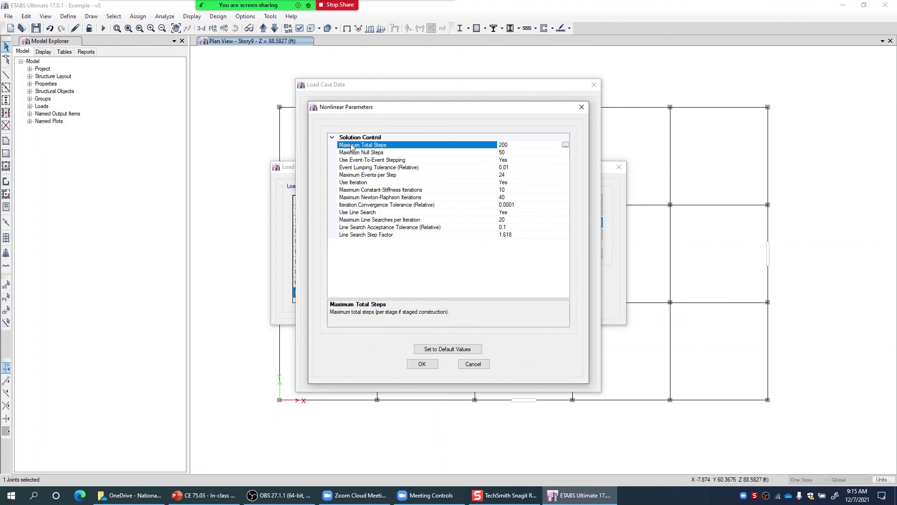
click(519, 146)
click(522, 206)
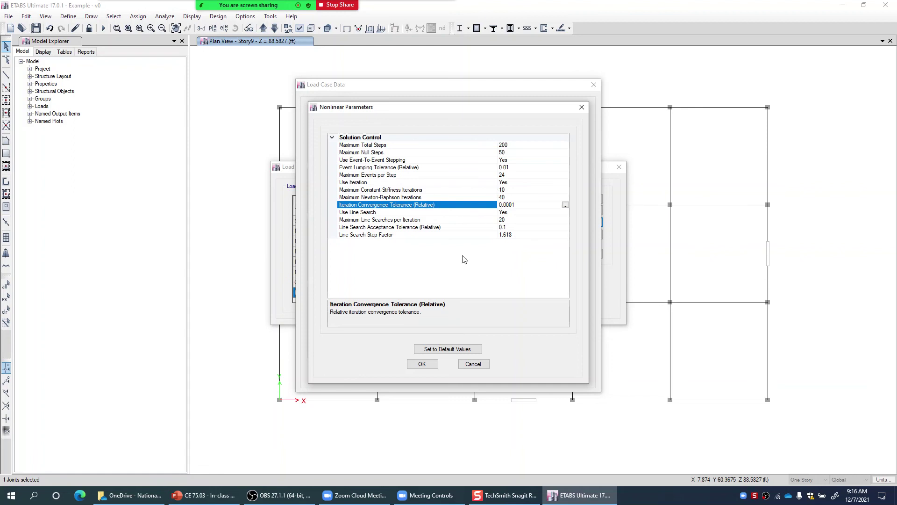
click(423, 366)
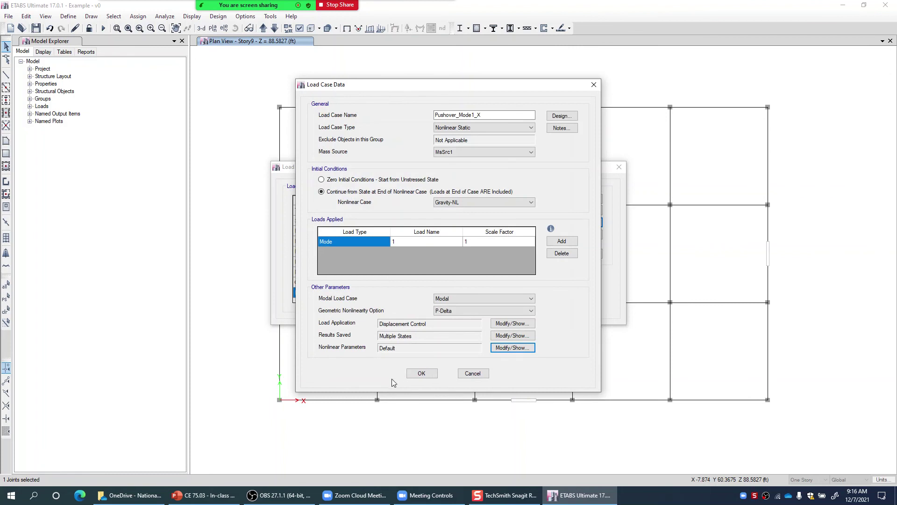
drag(458, 84, 519, 80)
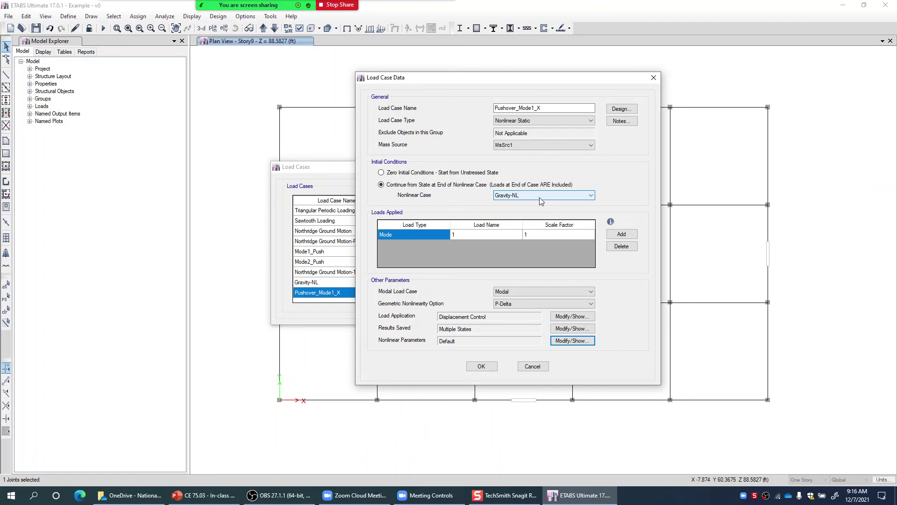
click(482, 367)
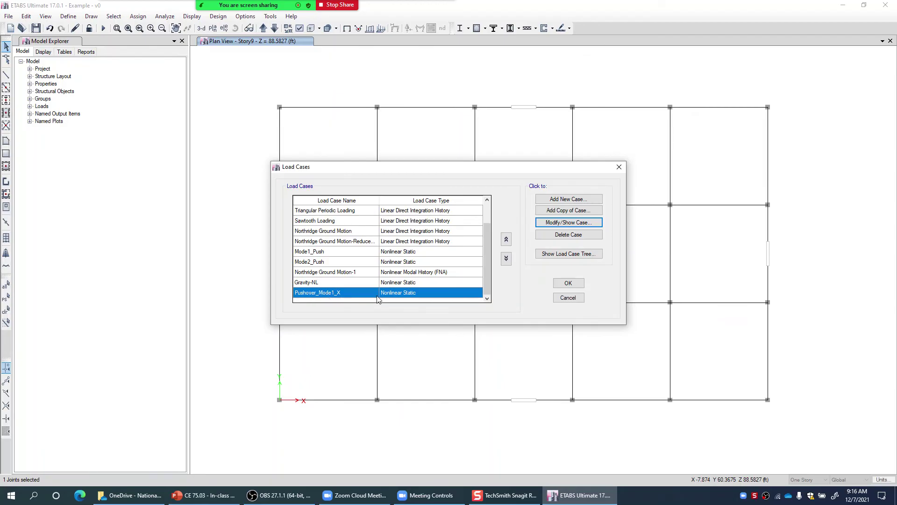
Step: Add a copy of the Pushover_Mode1_X load case and name it Pushover_Mode1_Y
click(549, 225)
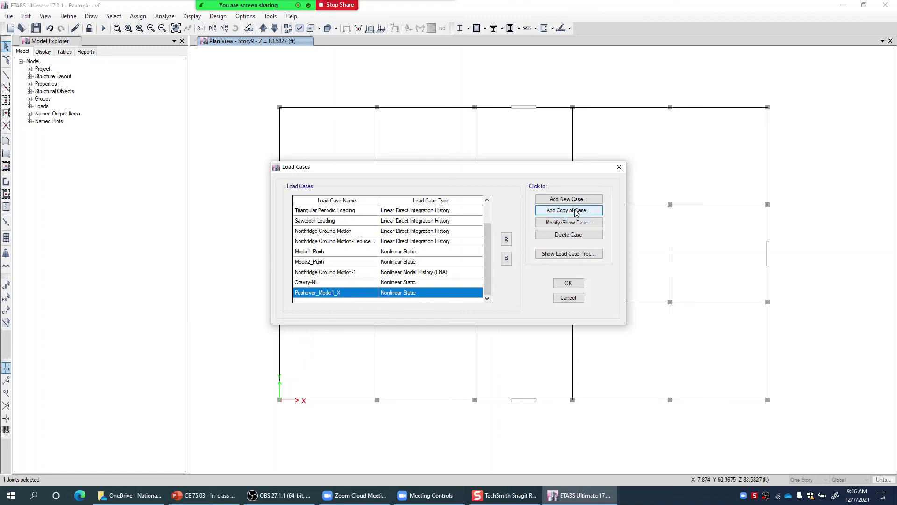
click(564, 211)
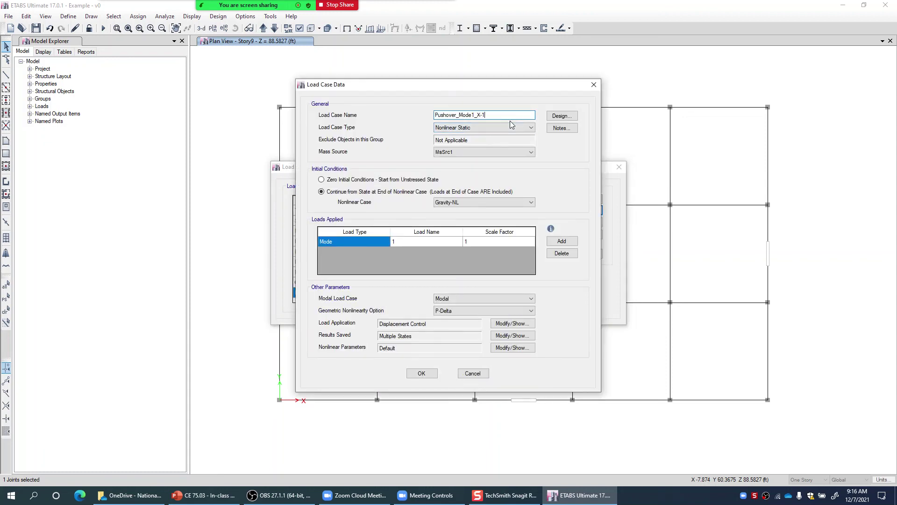
key(BackSpace)
key(BackSpace)
key(BackSpace)
text(Y)
Step: Set the applied mode load of Pushover_Mode1_Y to mode 3
click(416, 241)
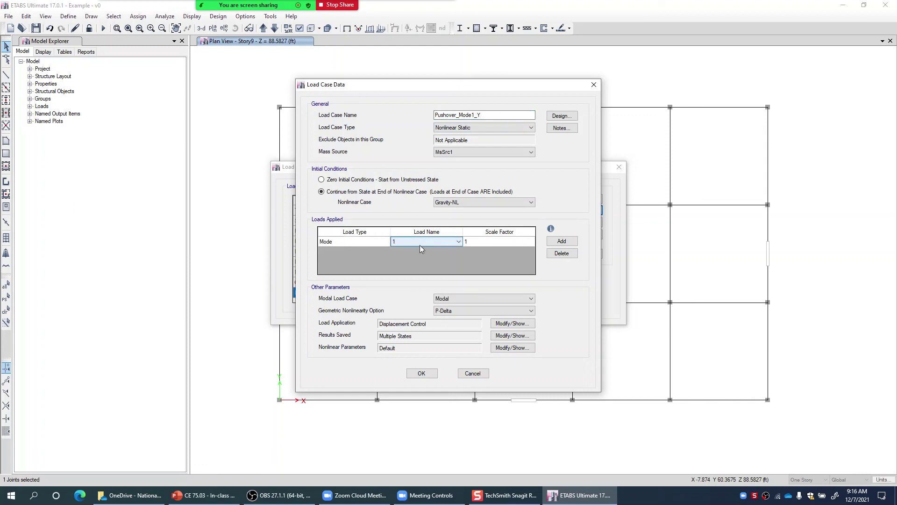
click(420, 245)
click(403, 263)
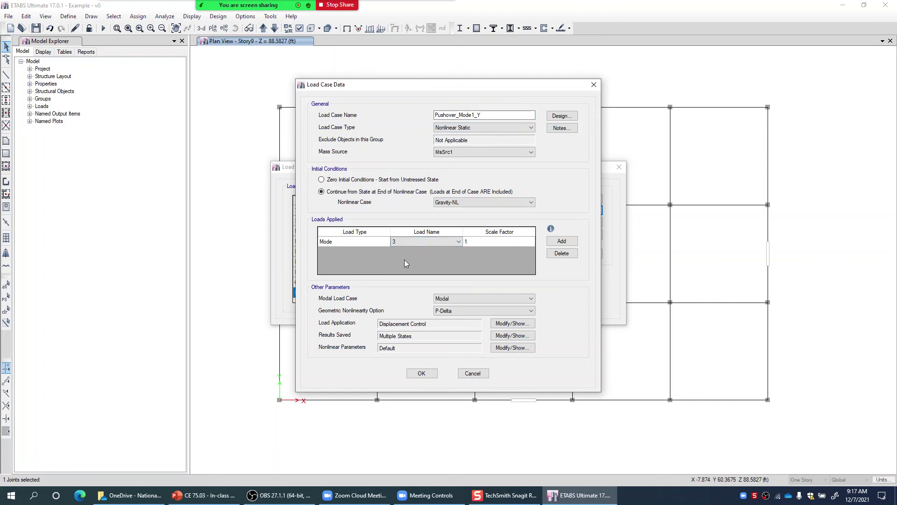
click(411, 245)
click(411, 245)
Step: Set the monitored displacement direction of Pushover_Mode1_Y to U2, keep the 50 in magnitude, and save the load cases
click(514, 324)
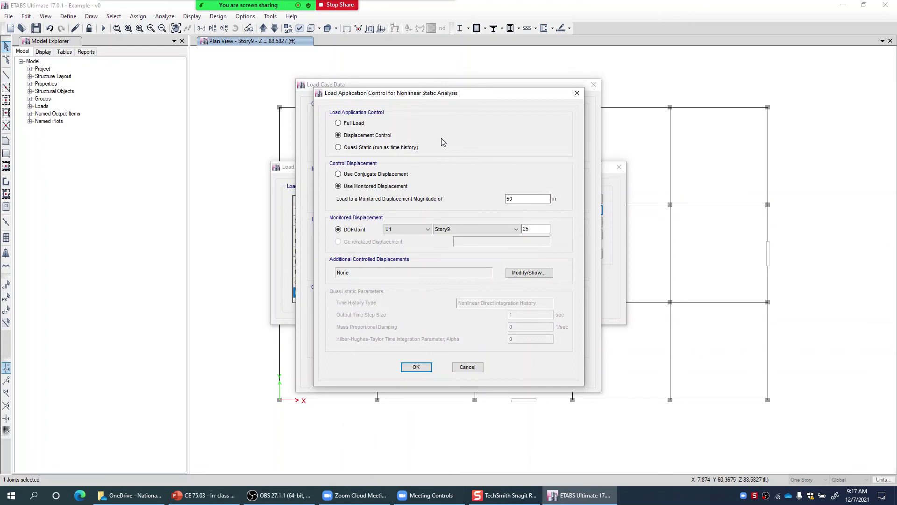
double_click(520, 199)
click(387, 229)
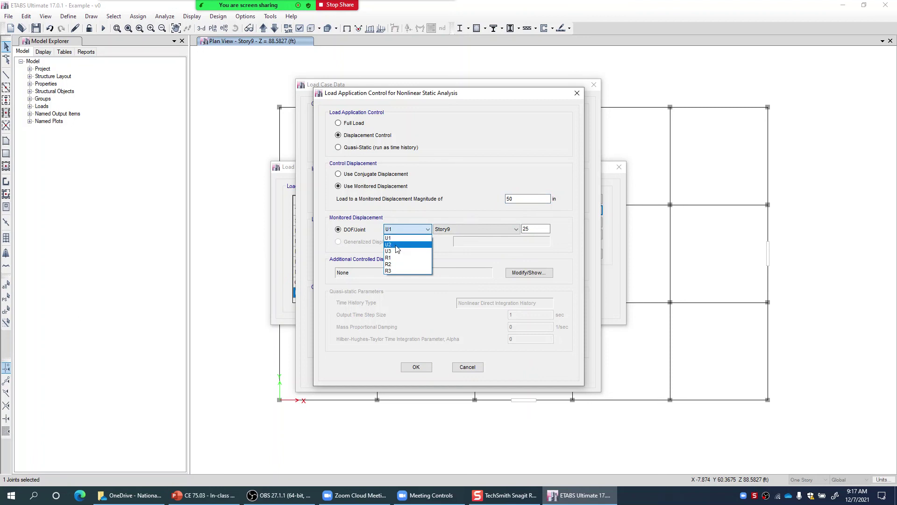
click(397, 245)
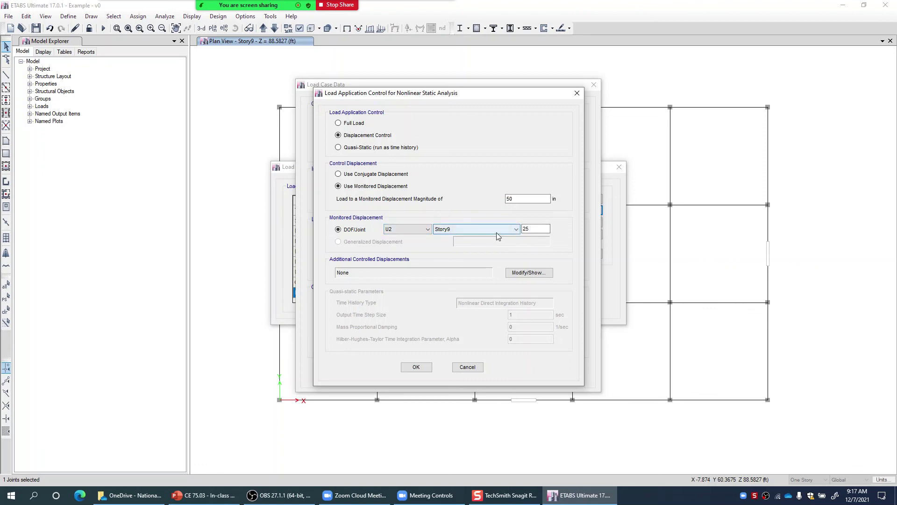
double_click(509, 199)
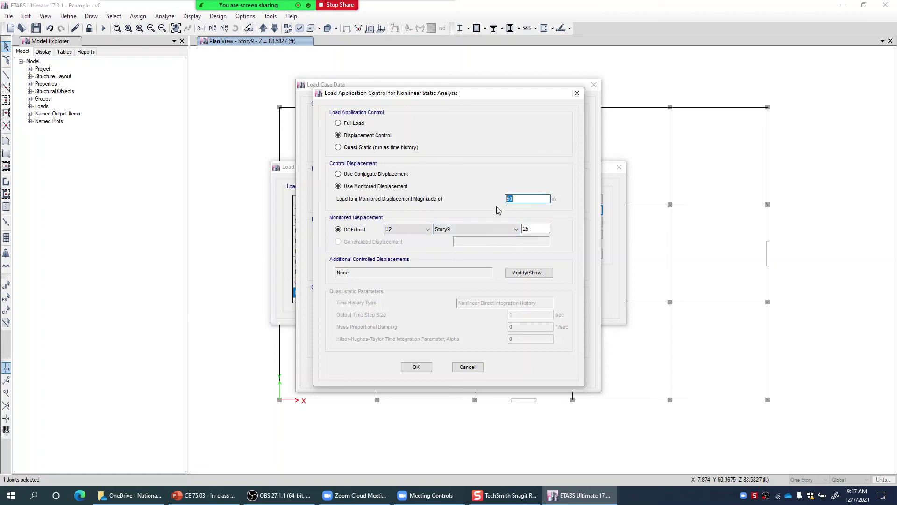
click(416, 367)
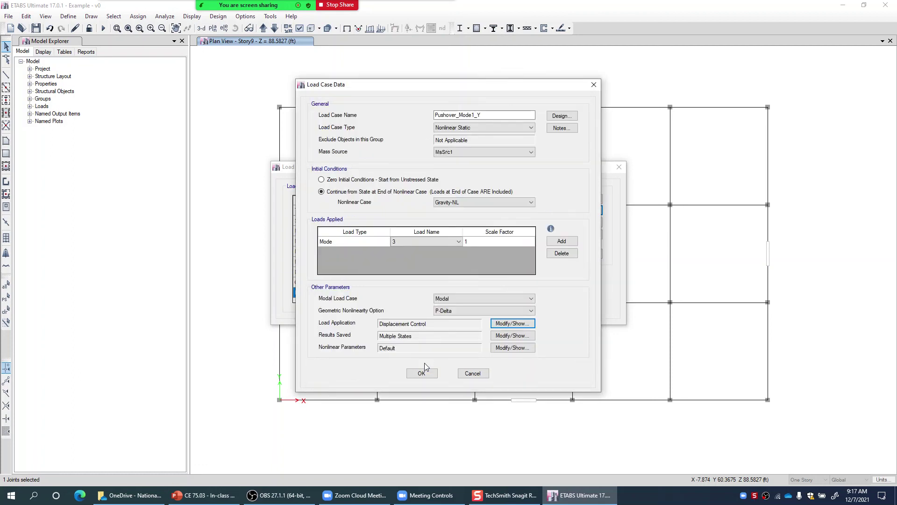
click(422, 373)
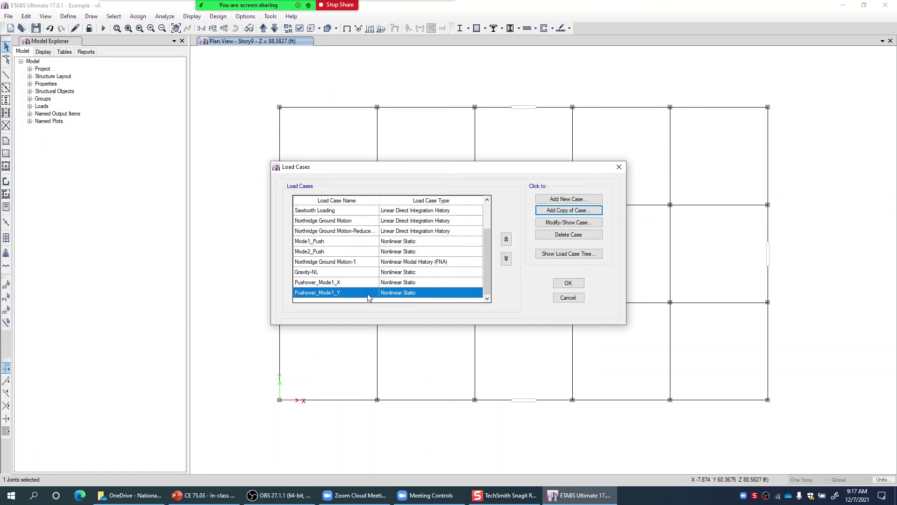
click(558, 282)
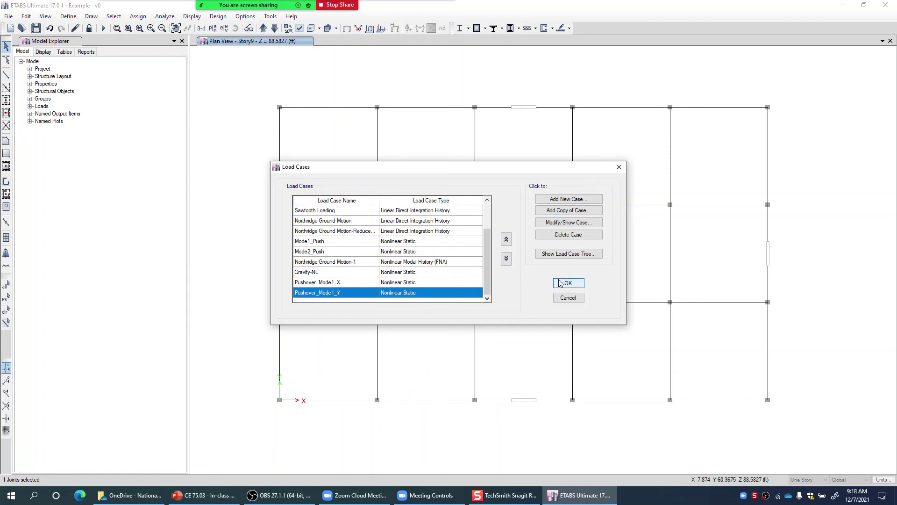
Step: Open the settings for load cases to run and select Pushover_Mode1_X and Pushover_Mode1_Y
click(166, 18)
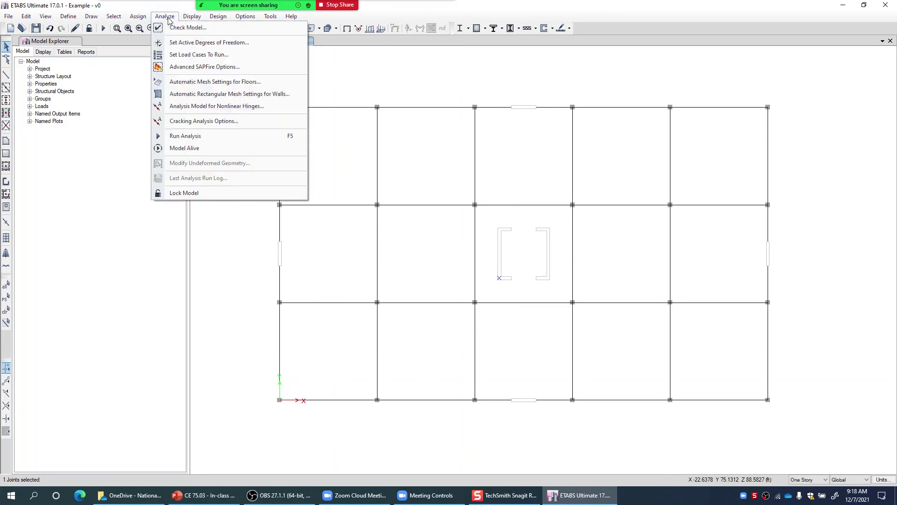
click(185, 55)
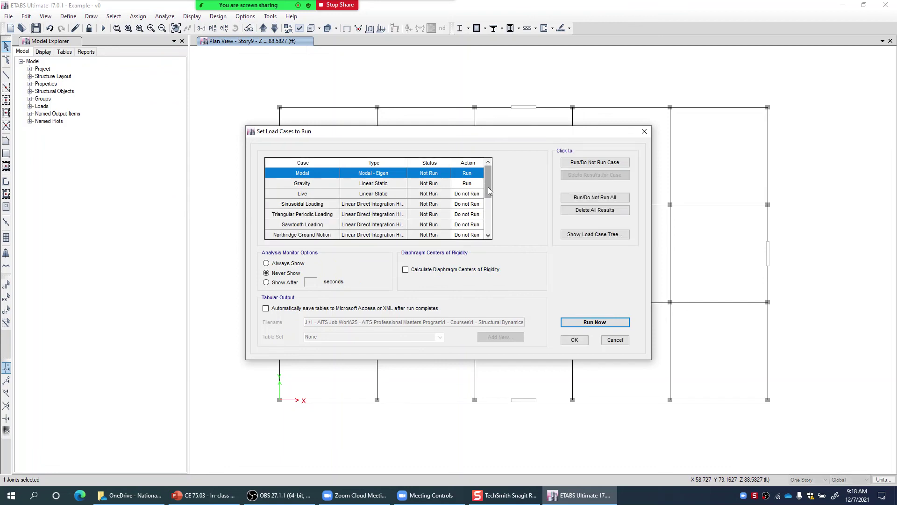
drag(488, 187, 488, 220)
drag(374, 216, 422, 235)
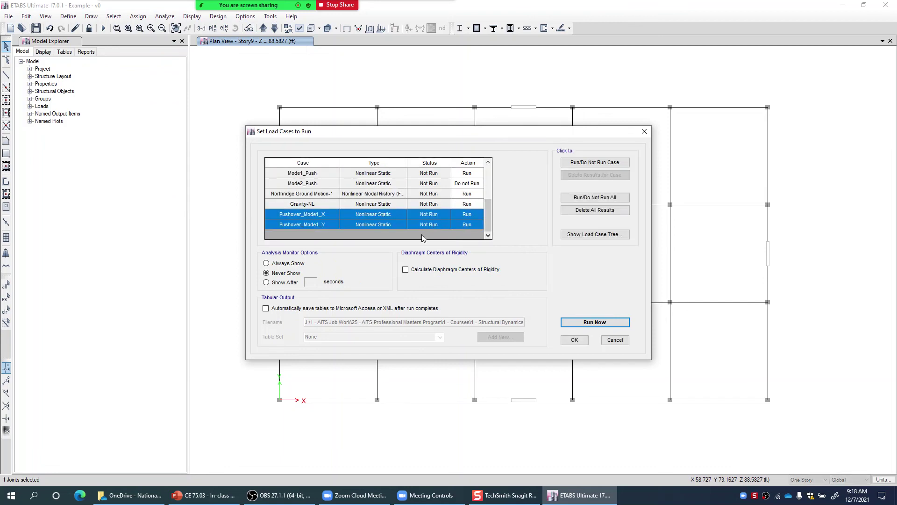